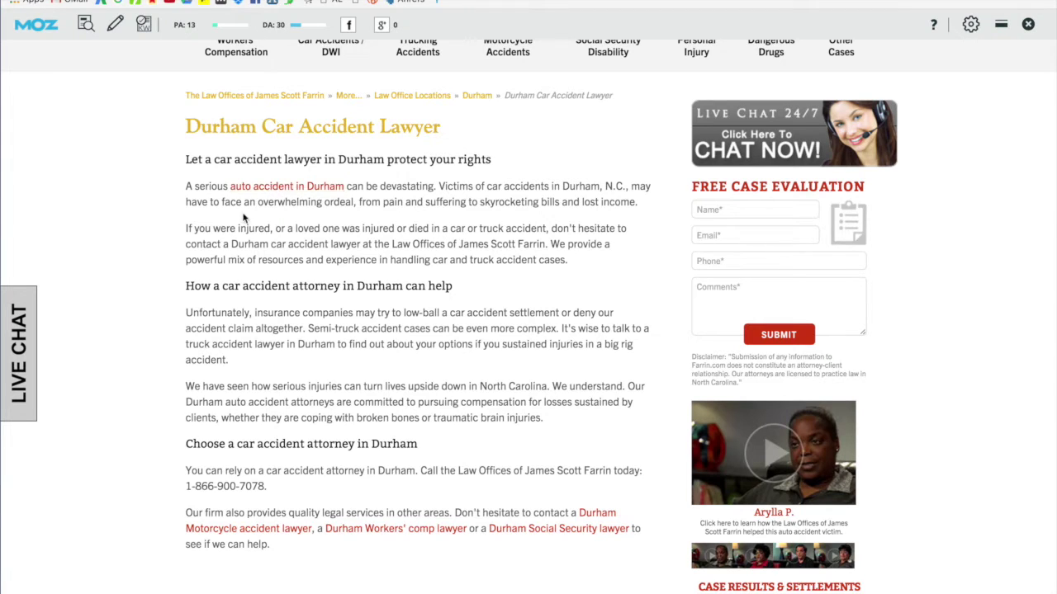
Examine the Durham Car Accident Lawyer page's body text, in-text links, related pages, office locations and footer links.
scroll(509, 324, "down", 10)
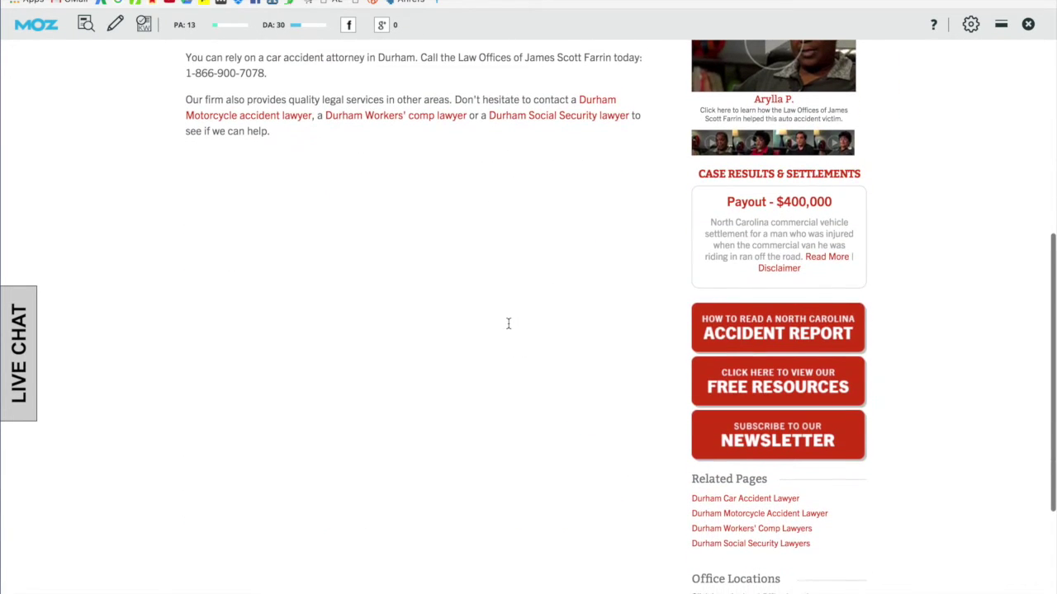
scroll(508, 324, "down", 5)
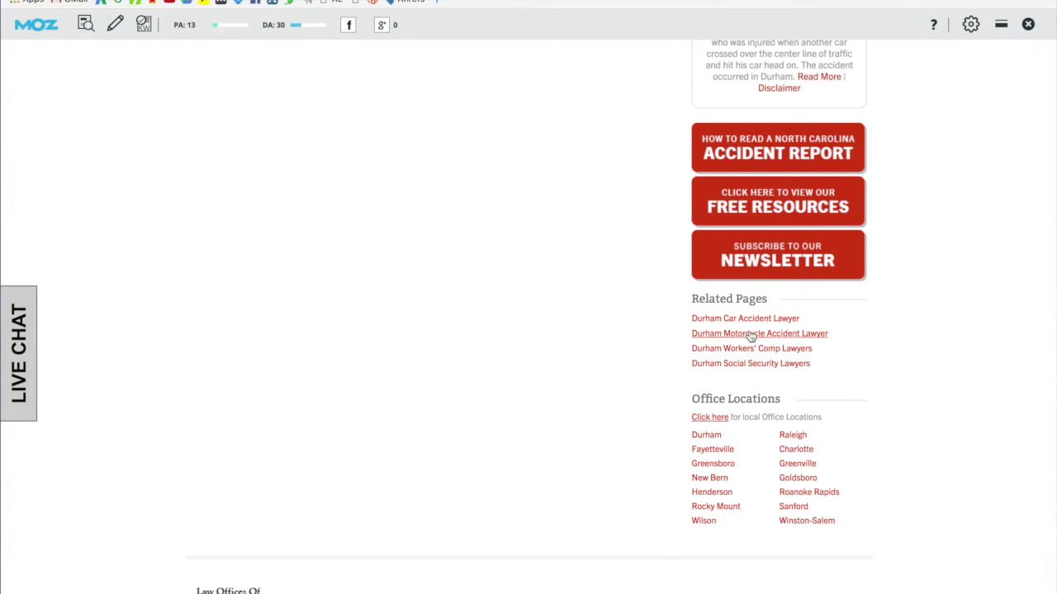
scroll(541, 329, "up", 12)
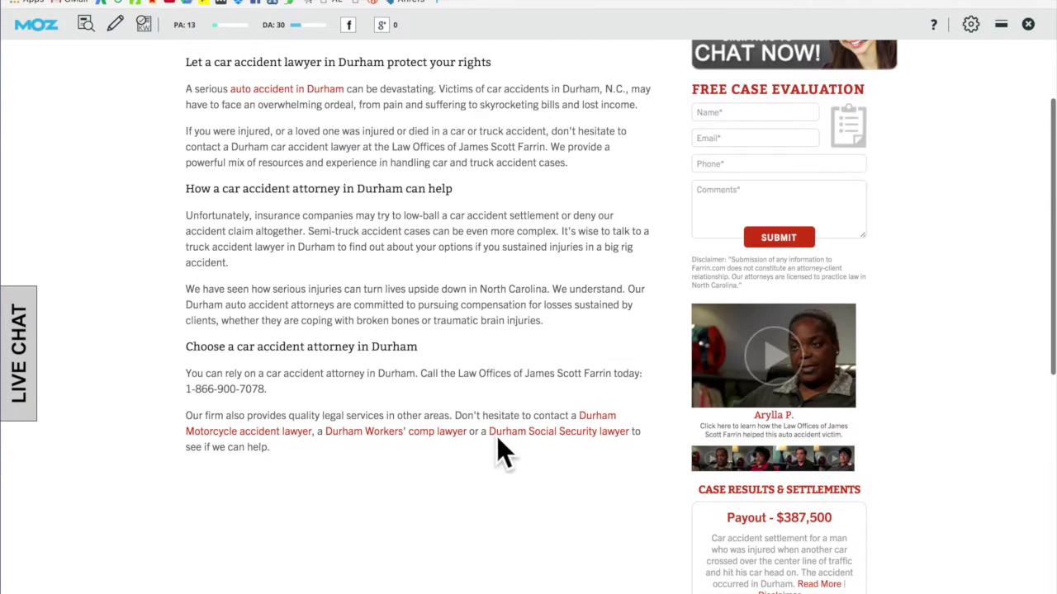
scroll(489, 448, "down", 13)
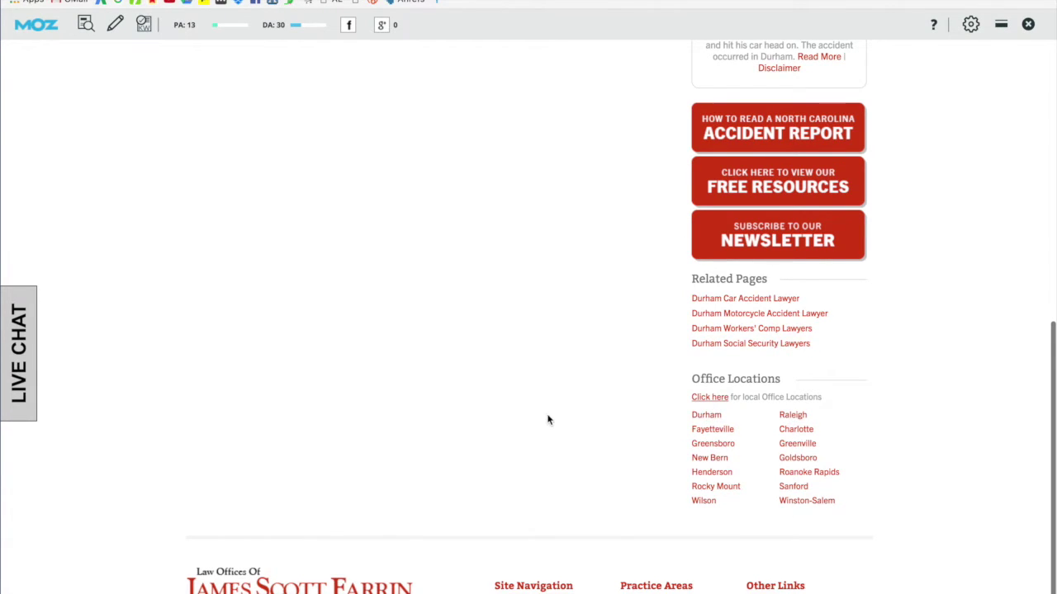
scroll(547, 420, "down", 4)
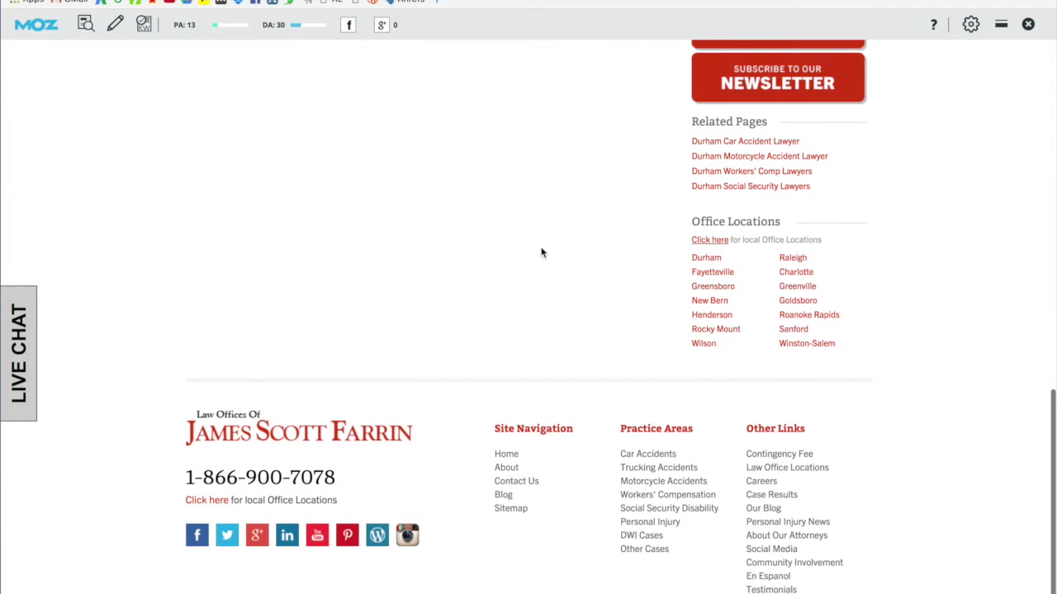
scroll(542, 253, "up", 20)
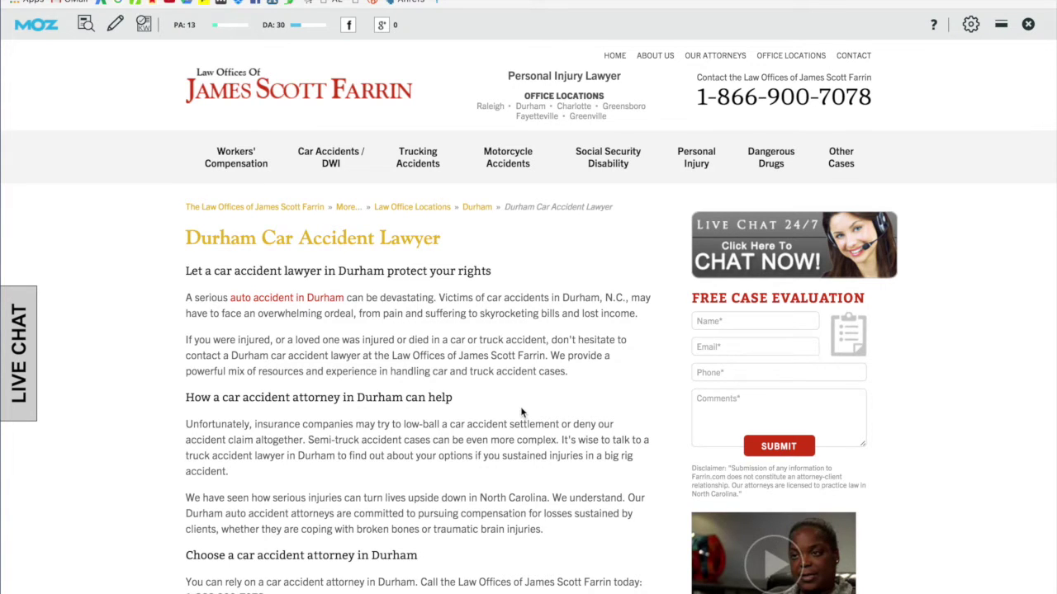
scroll(520, 410, "down", 2)
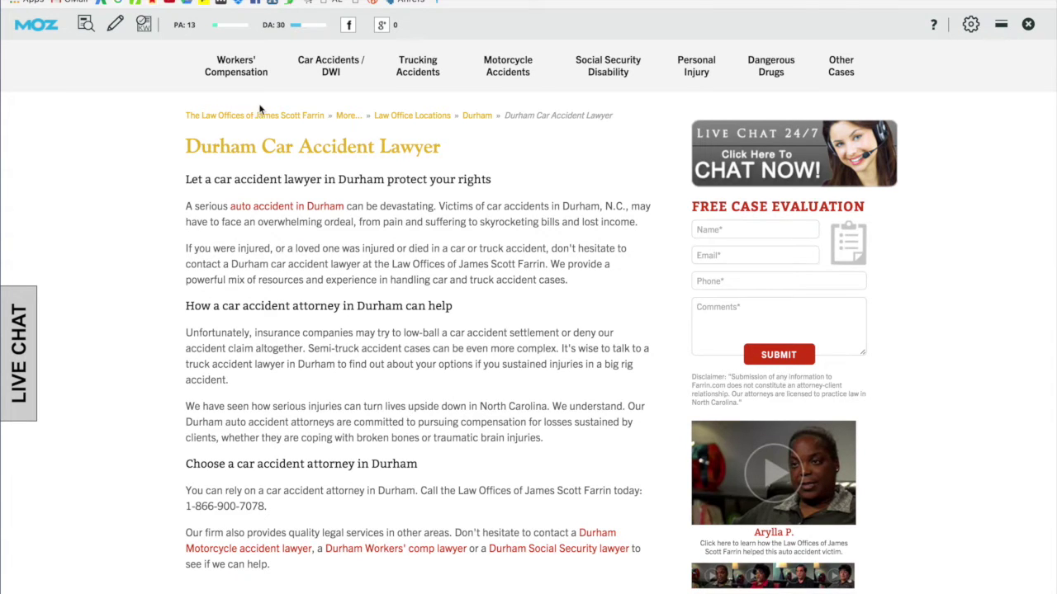
mouse_move(236, 66)
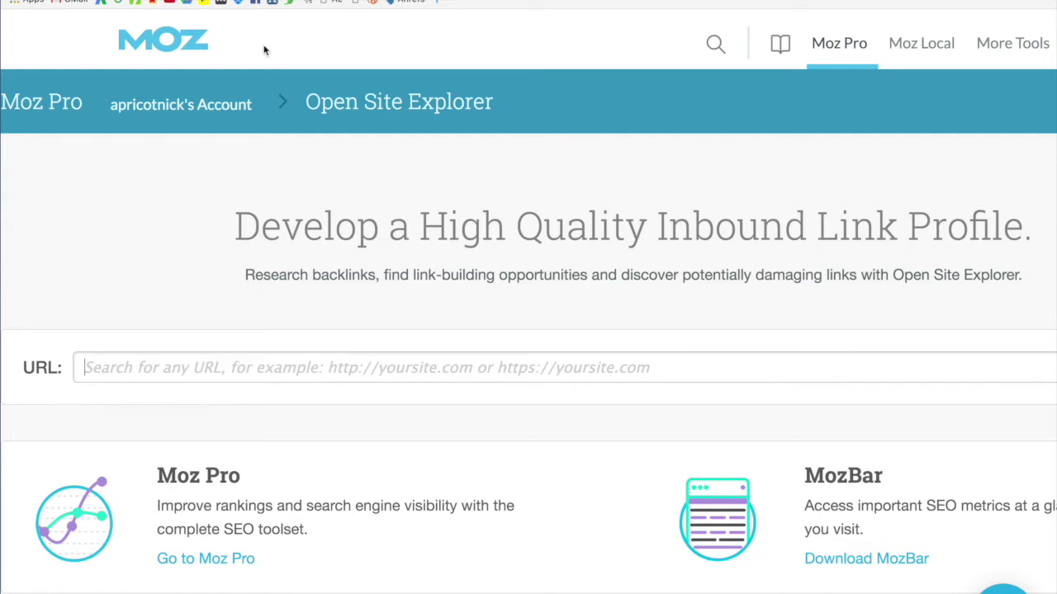
left_click(258, 369)
type("http://www.farrin.com/locations/car-accident-lawyer-lawsuit-durham-north-carolina")
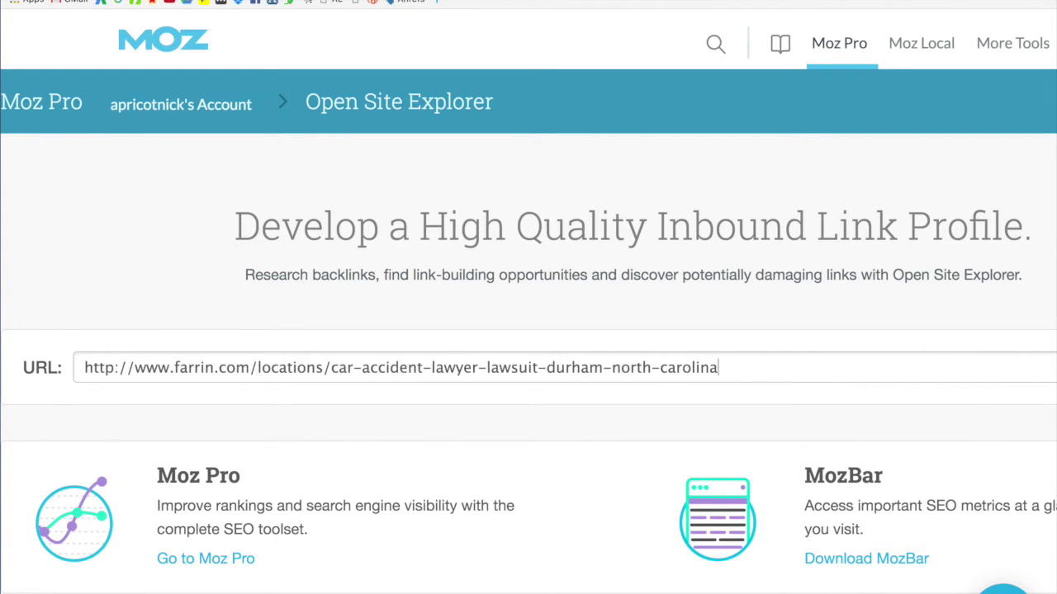
key("Return")
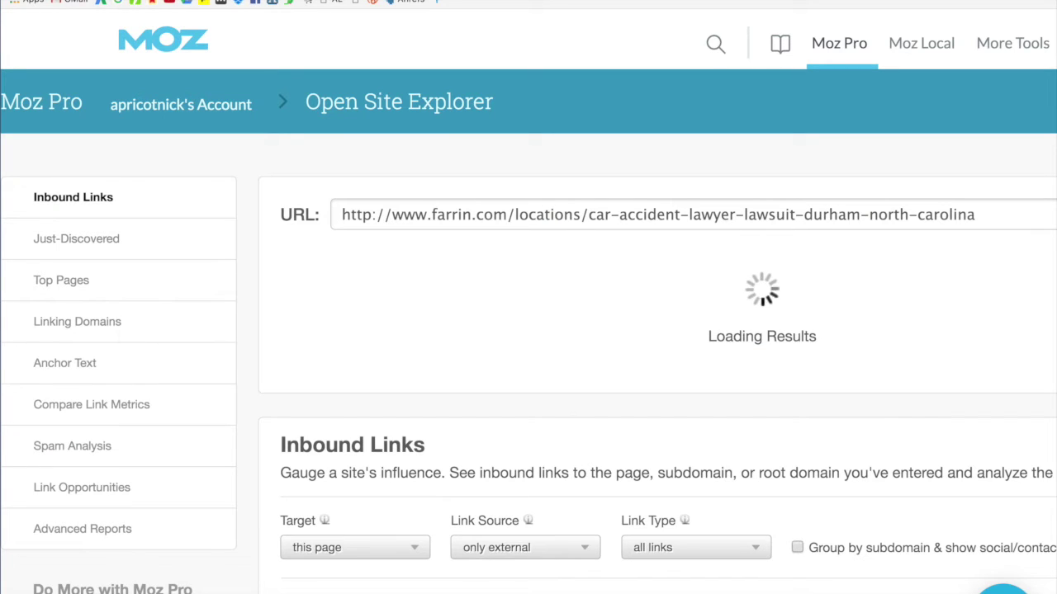
scroll(462, 428, "down", 5)
scroll(462, 428, "right", 2)
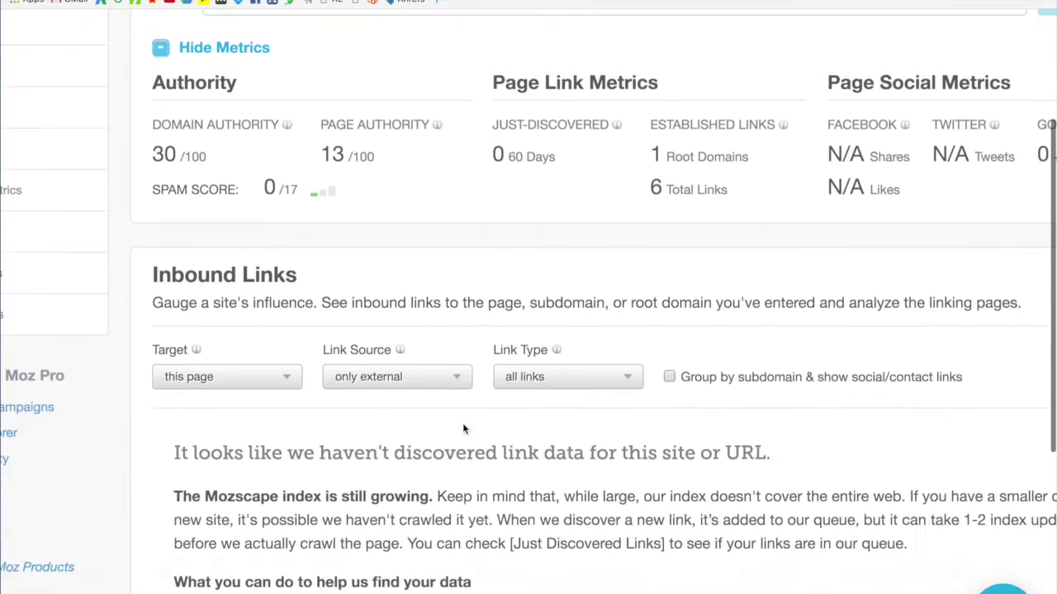
scroll(462, 423, "up", 5)
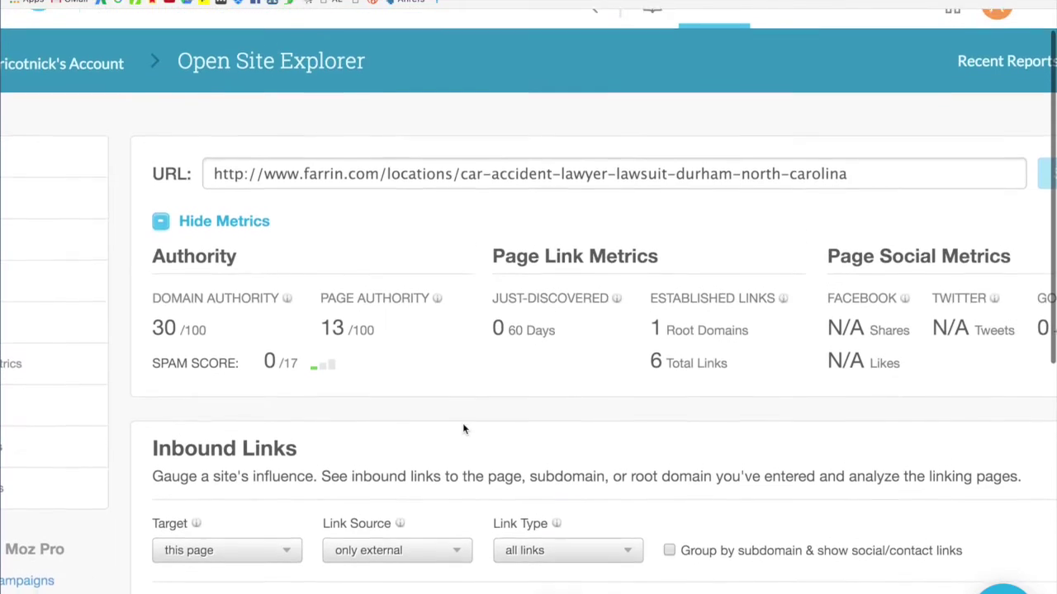
double_click(654, 331)
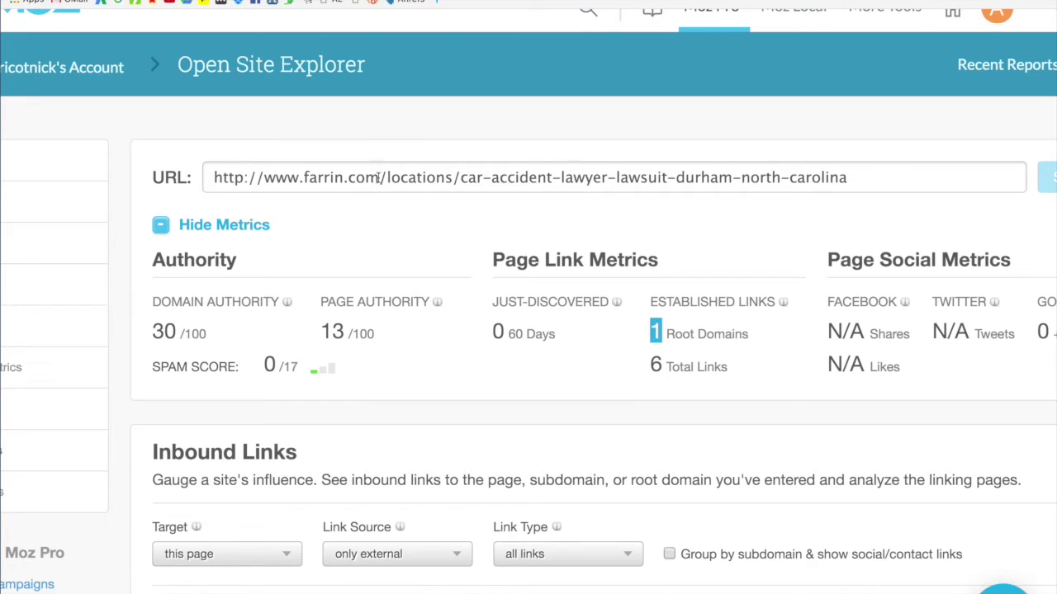
left_click_drag(378, 178, 184, 180)
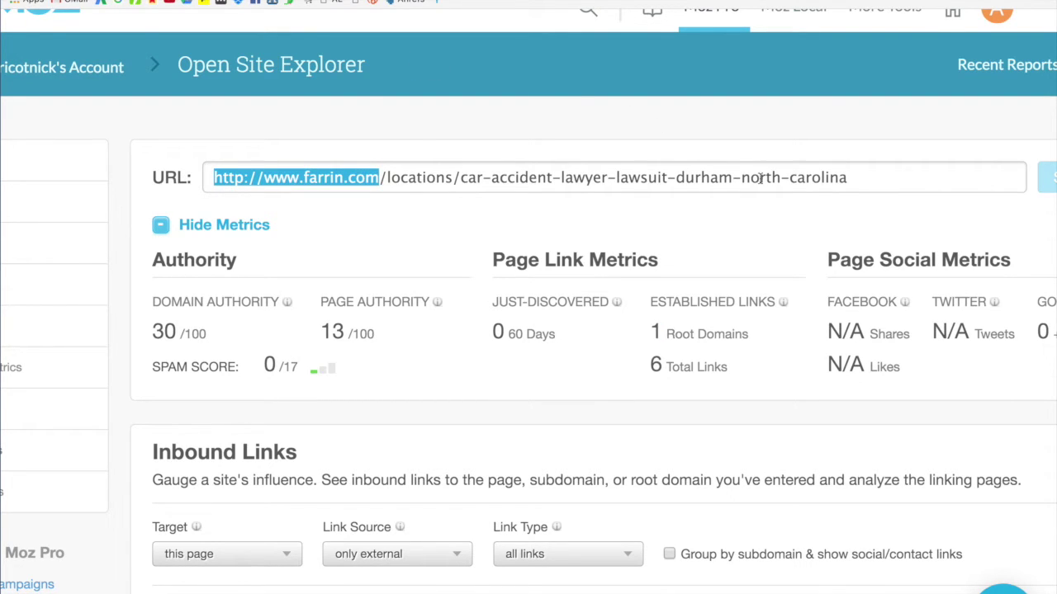
left_click(856, 176)
left_click_drag(855, 177, 380, 177)
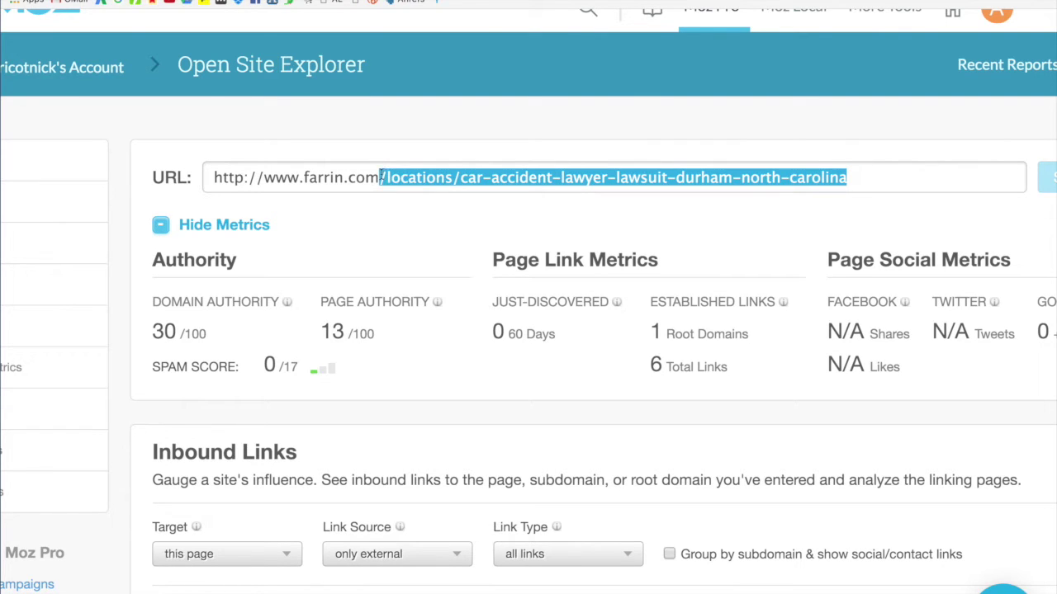
key("BackSpace")
key("Return")
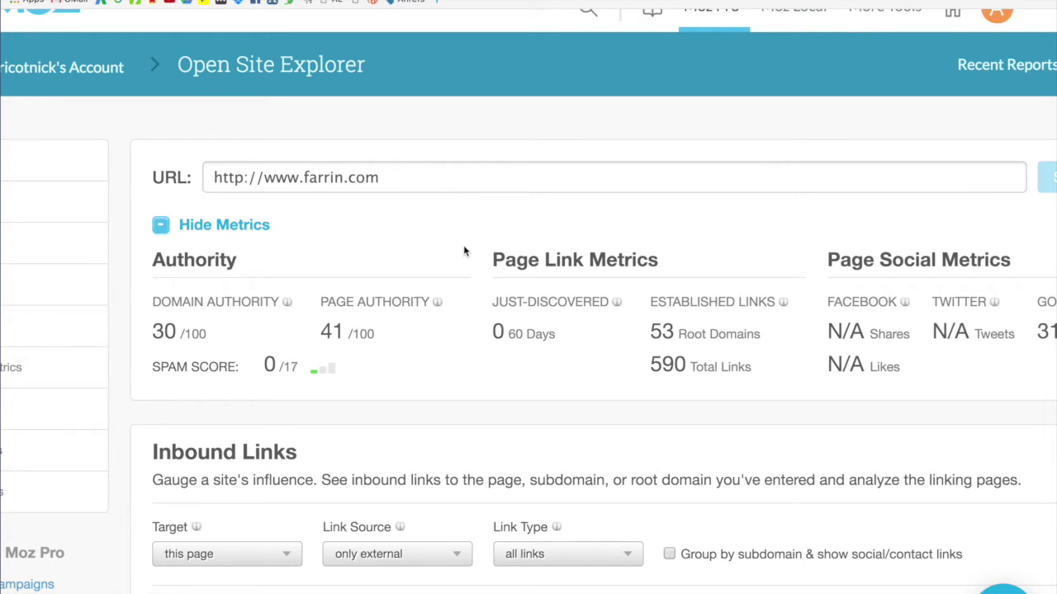
Examine the homepage's inbound links table and its established root domain and total link metrics.
scroll(464, 251, "down", 3)
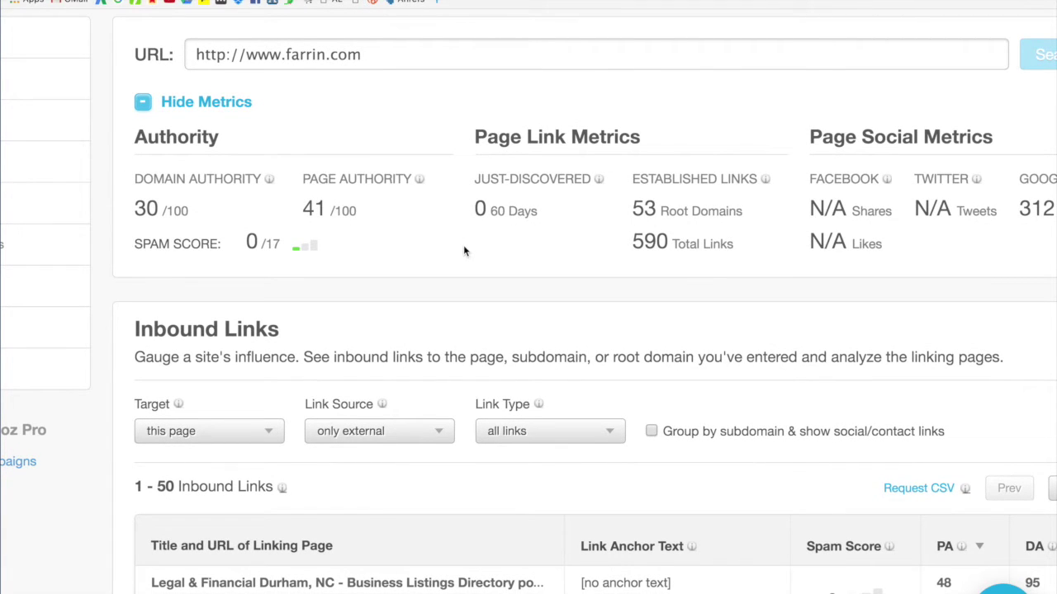
scroll(464, 251, "down", 1)
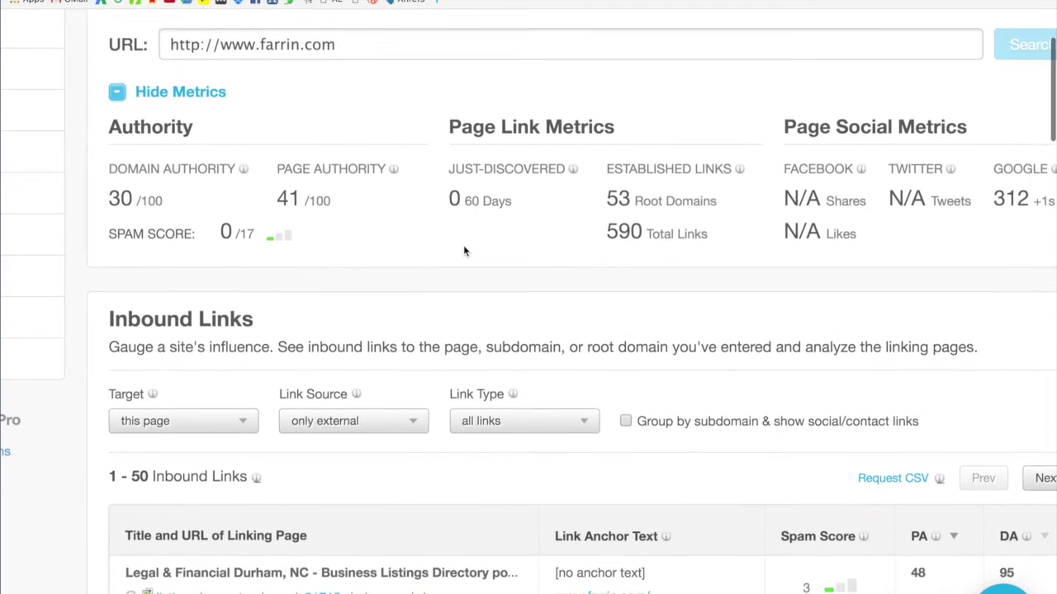
scroll(580, 220, "down", 3)
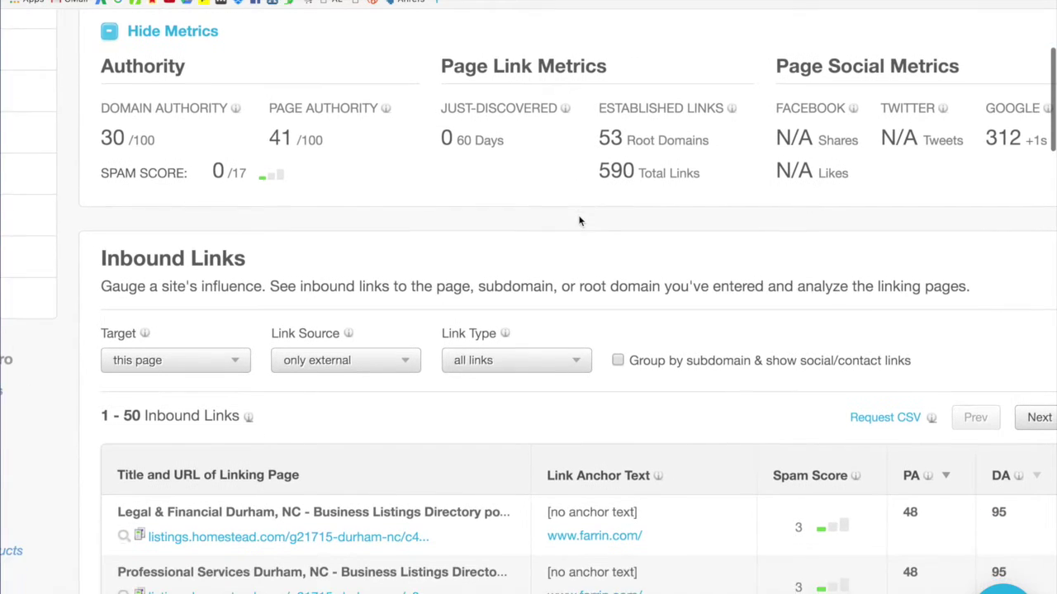
scroll(579, 220, "down", 5)
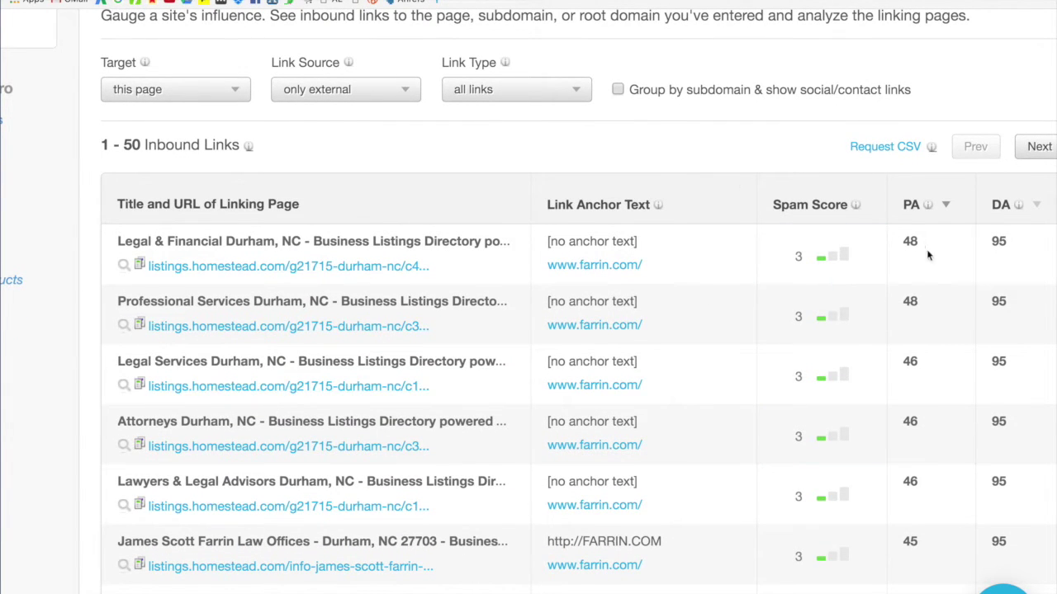
scroll(405, 144, "up", 12)
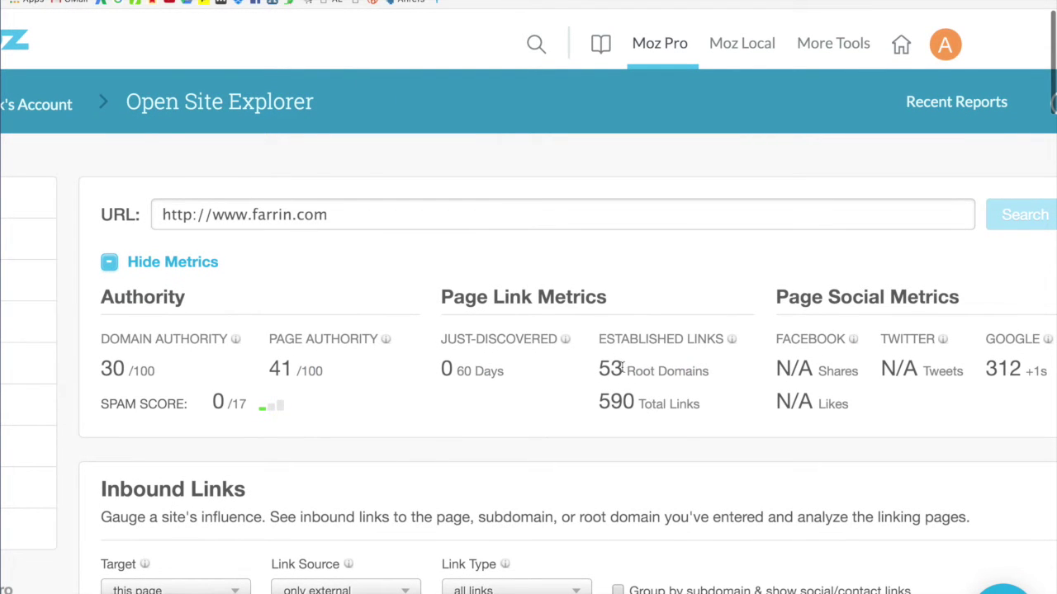
left_click_drag(625, 368, 600, 373)
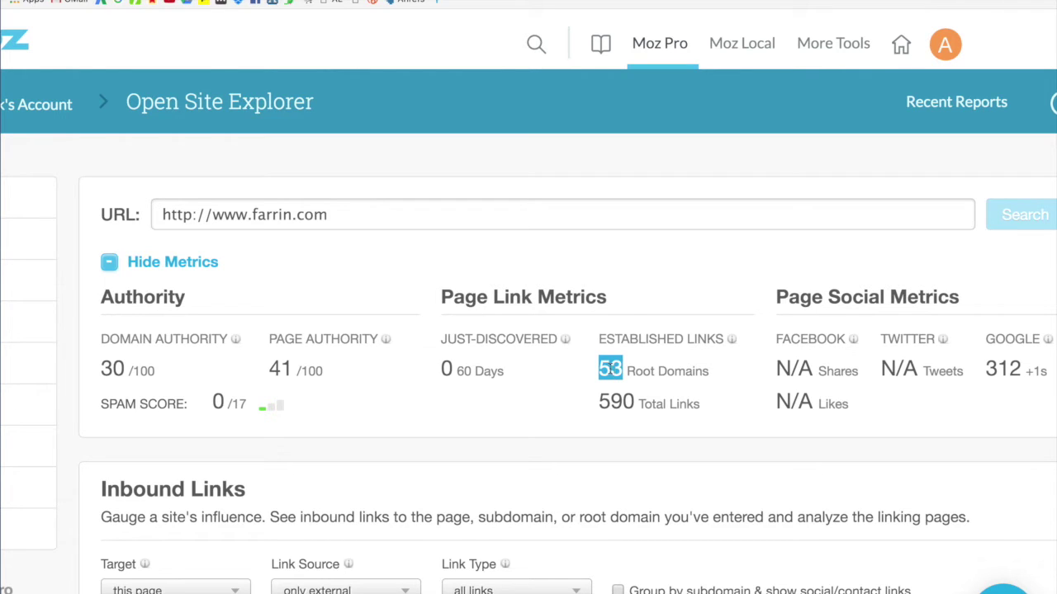
left_click(621, 370)
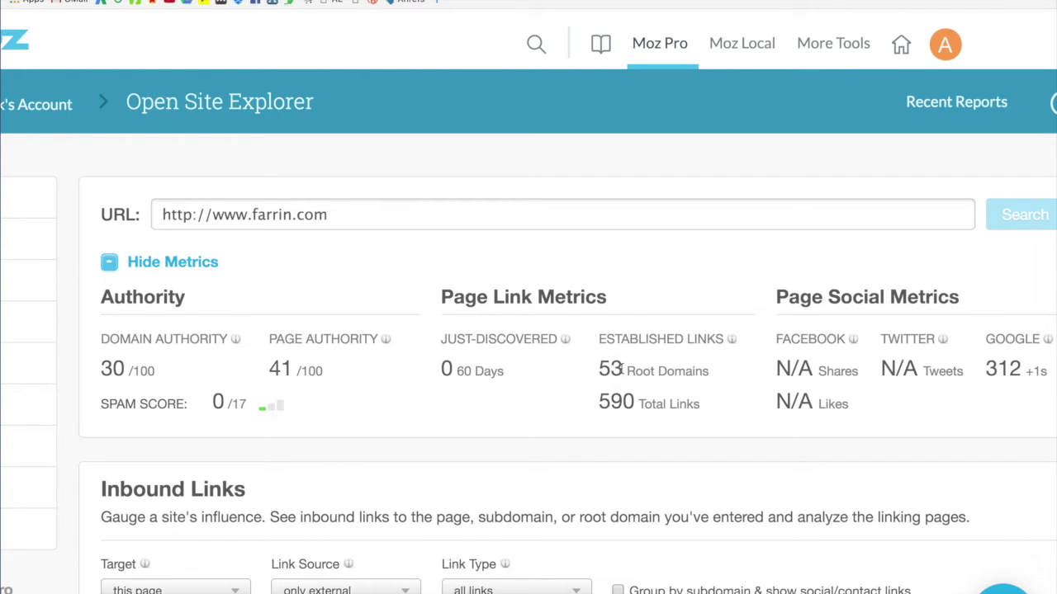
left_click_drag(710, 370, 626, 371)
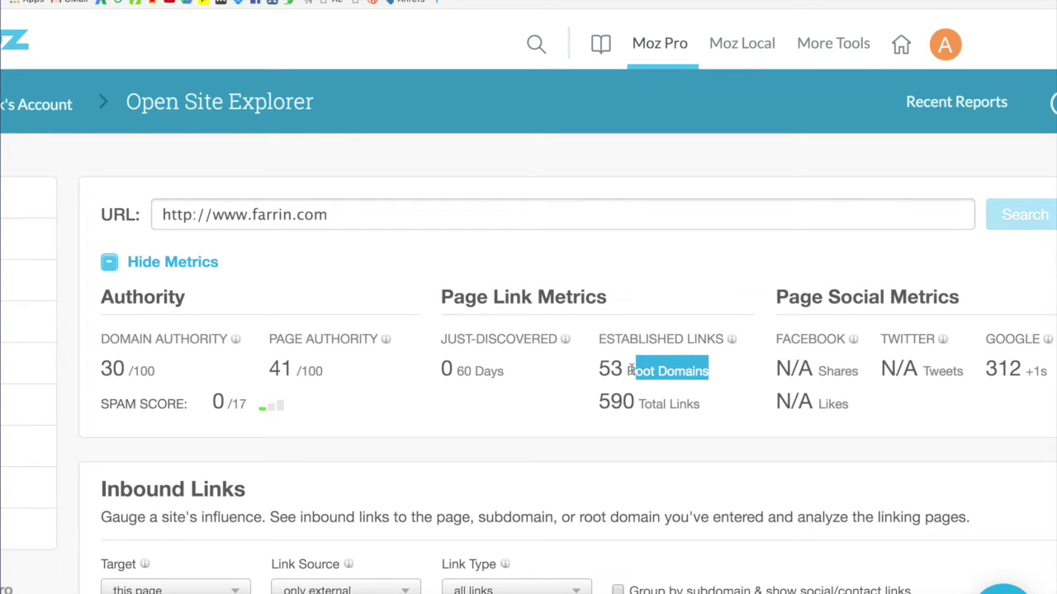
left_click(532, 377)
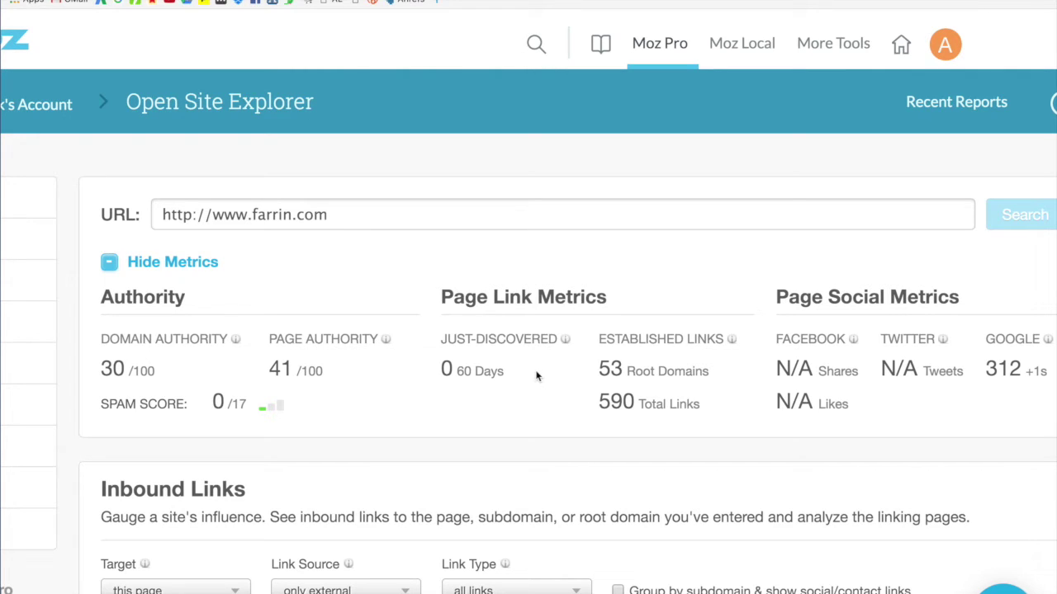
left_click_drag(635, 401, 599, 402)
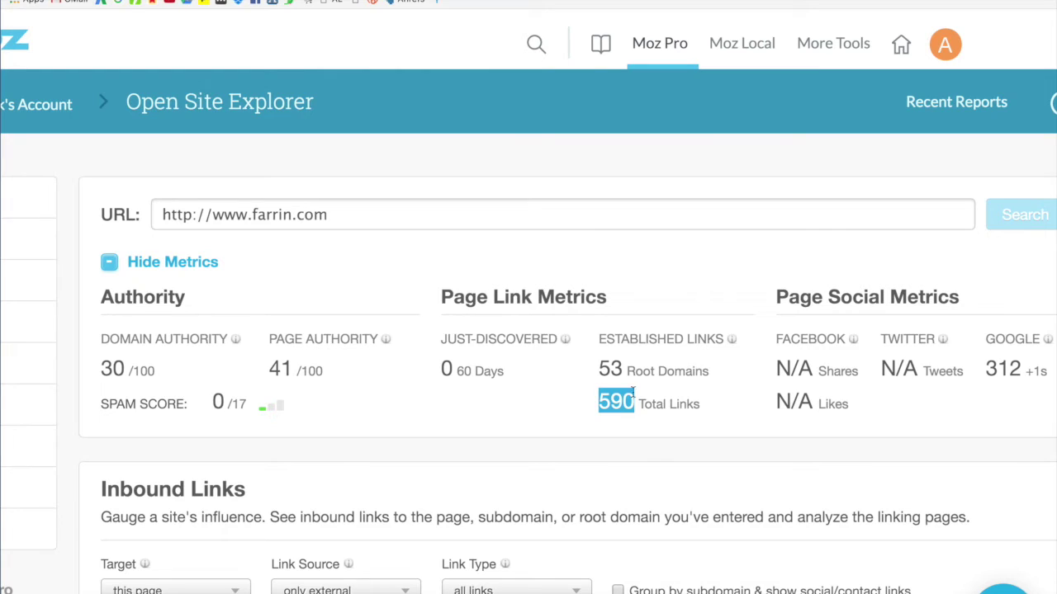
left_click(549, 396)
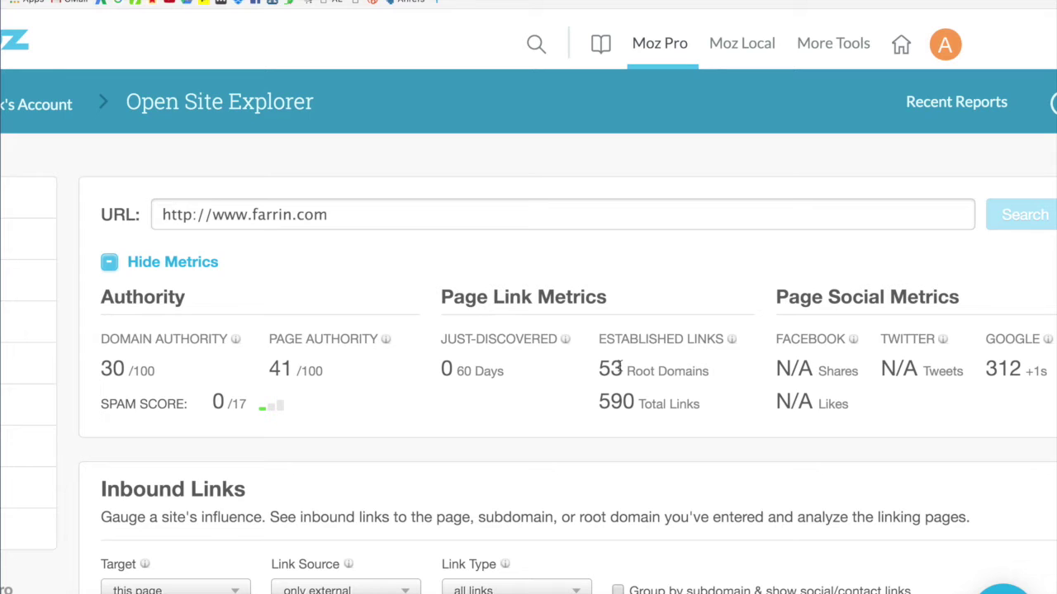
Check the Page Authority of the first inbound link, the Legal & Financial Durham, NC directory, and open that linking page.
scroll(617, 367, "right", 3)
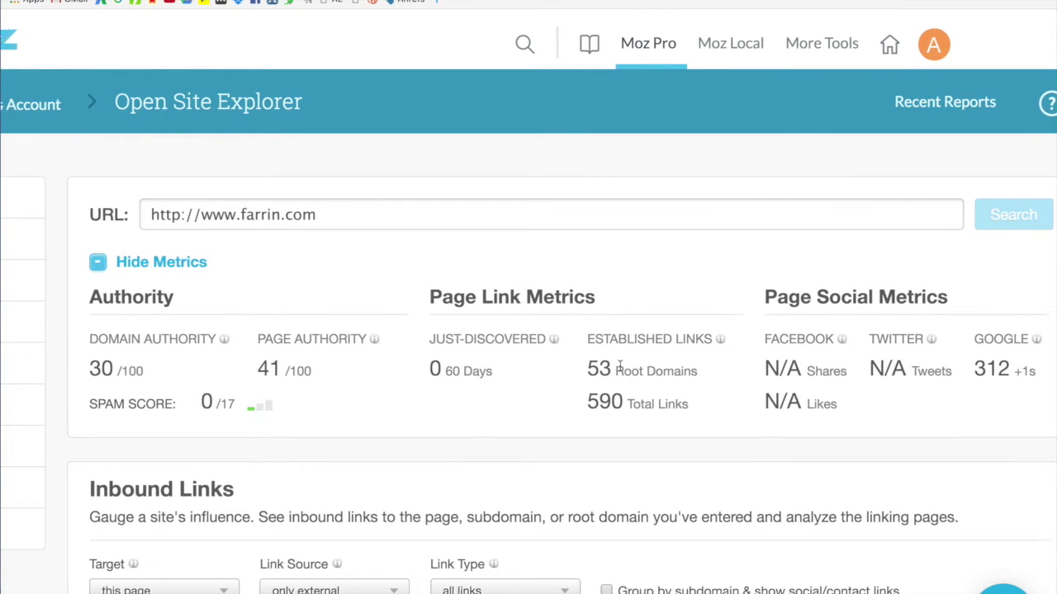
scroll(619, 366, "down", 10)
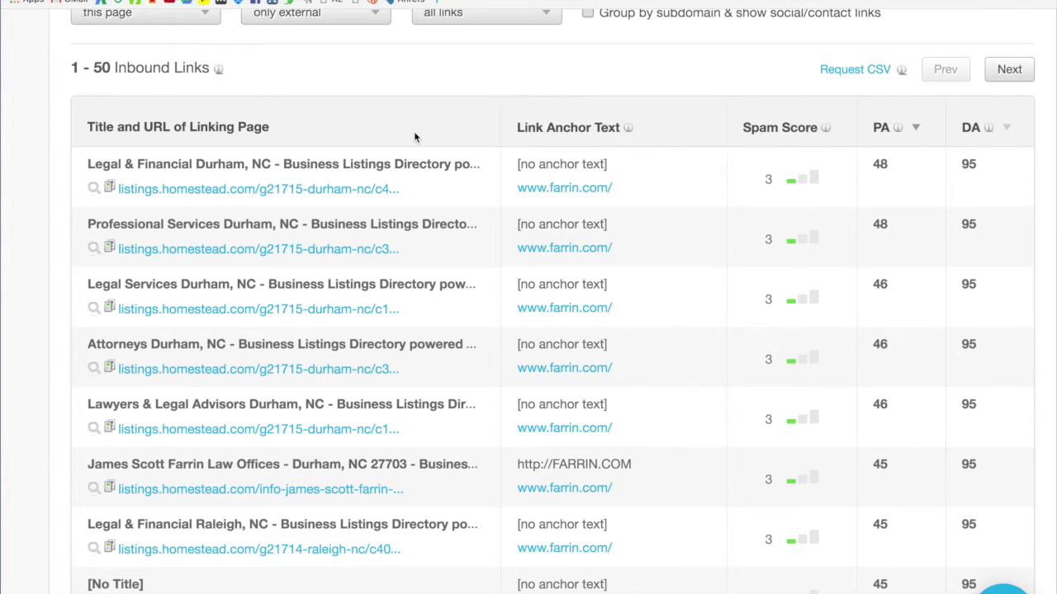
scroll(415, 137, "up", 1)
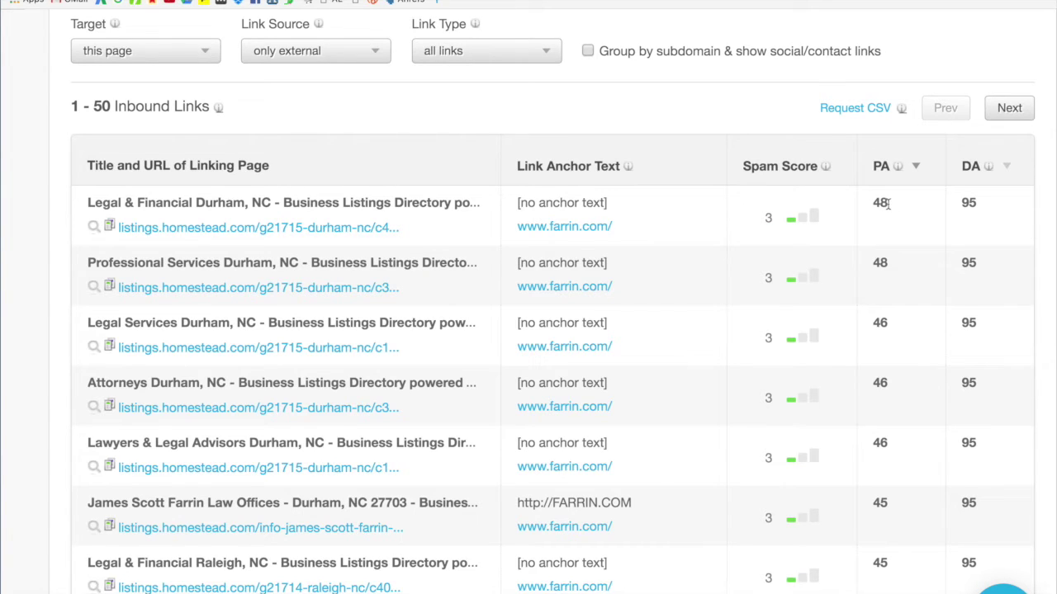
left_click_drag(889, 203, 873, 203)
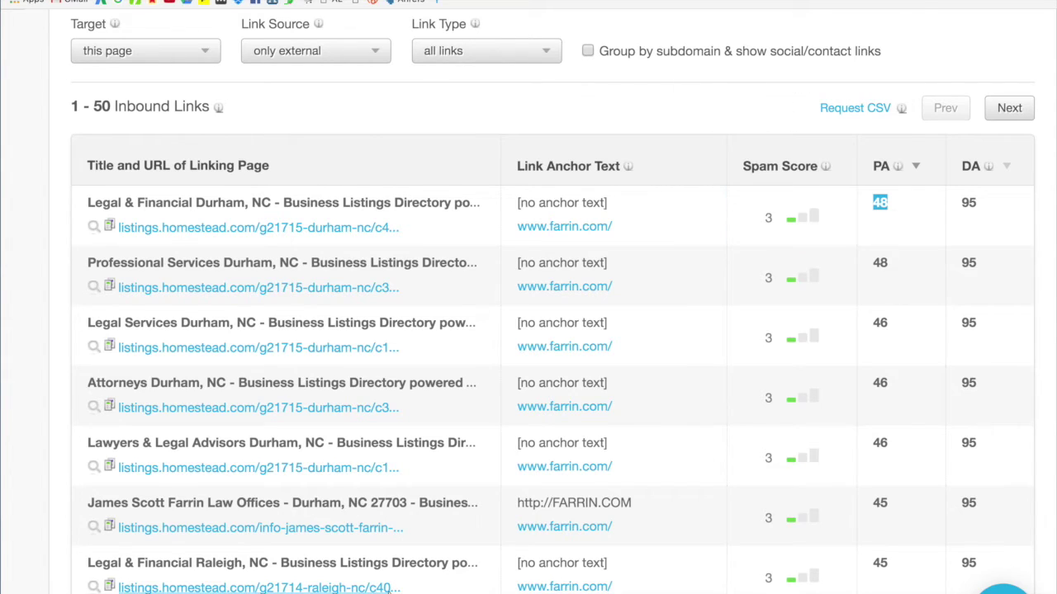
left_click(279, 228)
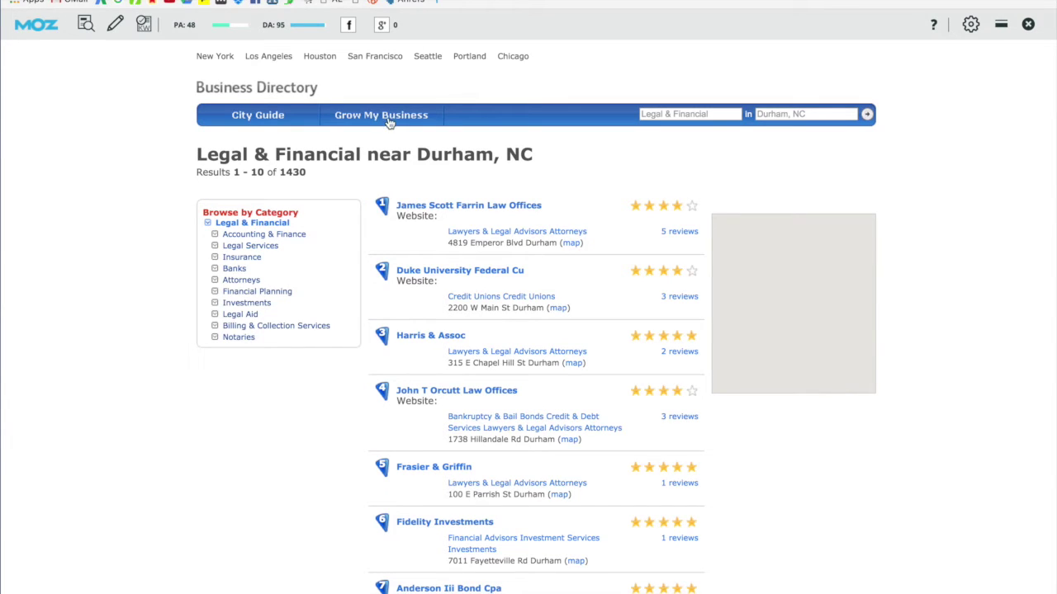
Examine the directory page's heading, business listings, and top-city and state link sections.
left_click_drag(197, 155, 359, 157)
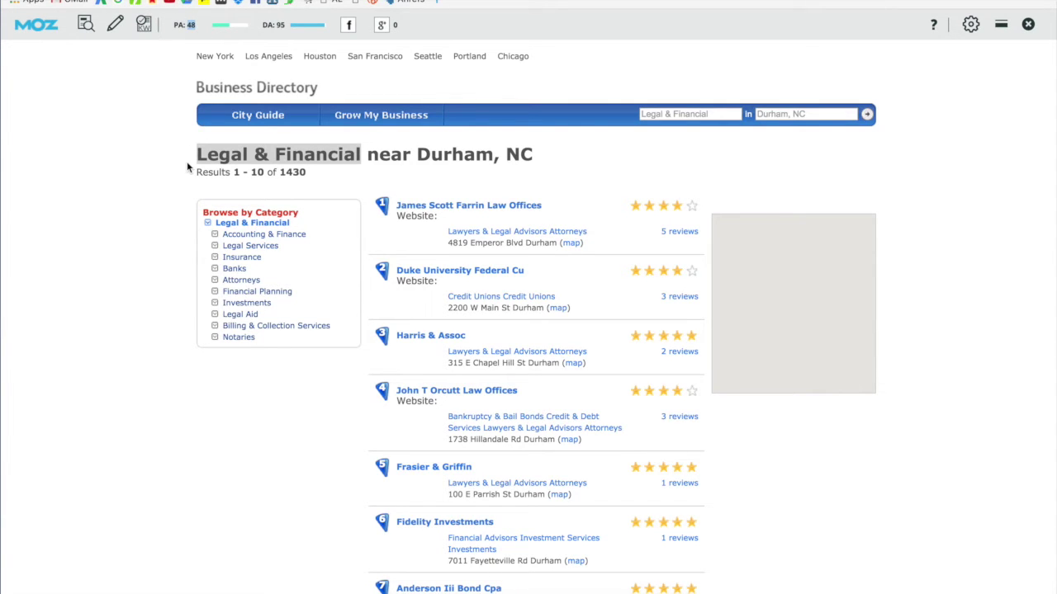
scroll(426, 252, "down", 10)
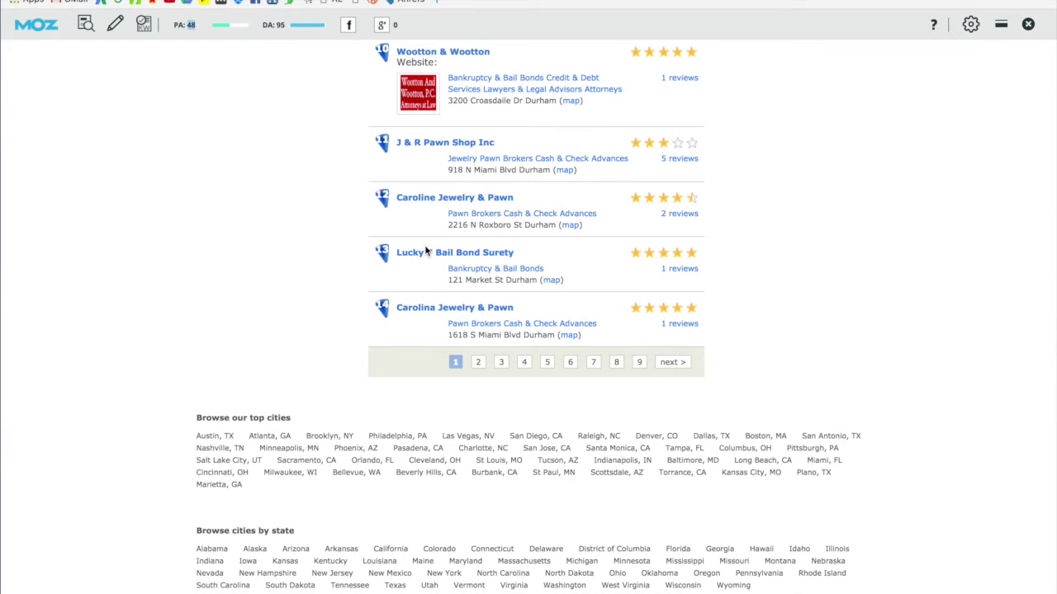
left_click_drag(826, 588, 180, 433)
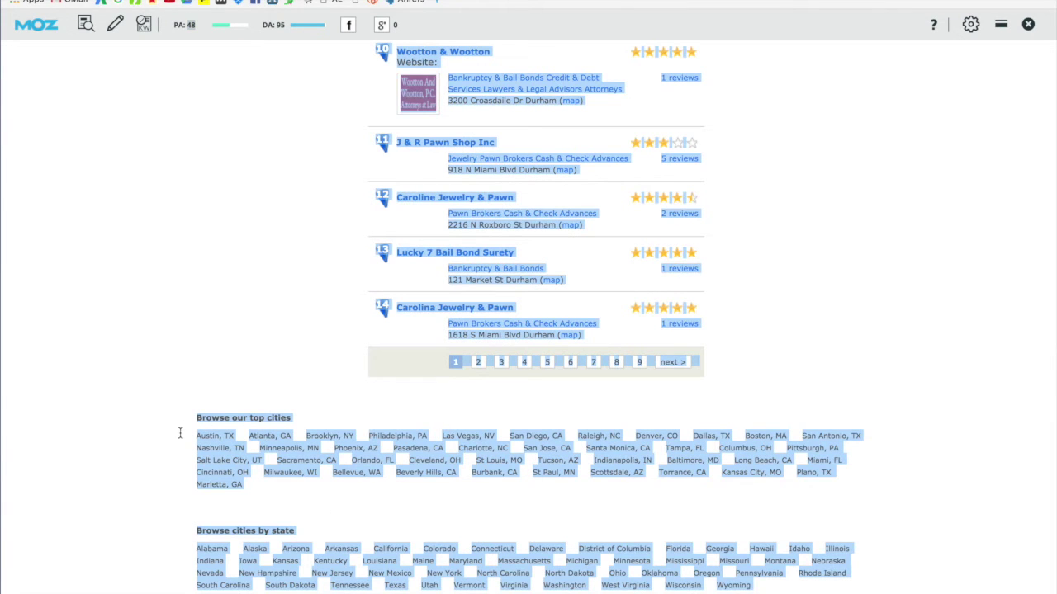
Clear the text selection and look through the Durham business listings on the first directory results page.
left_click(211, 337)
scroll(210, 337, "up", 10)
scroll(483, 435, "down", 5)
scroll(483, 436, "down", 3)
scroll(484, 431, "up", 5)
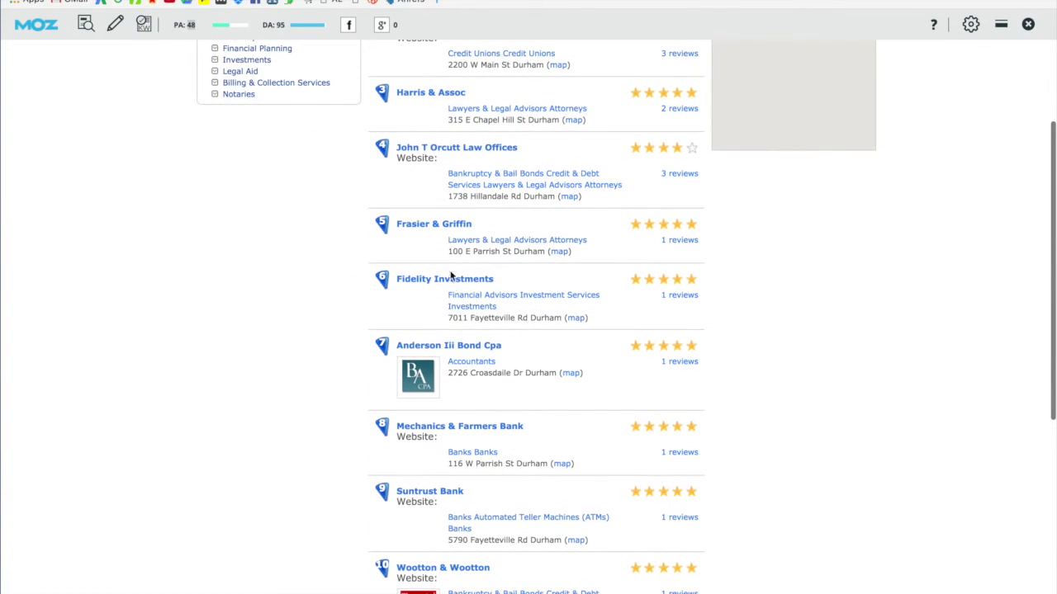
scroll(571, 302, "down", 1)
scroll(570, 303, "down", 5)
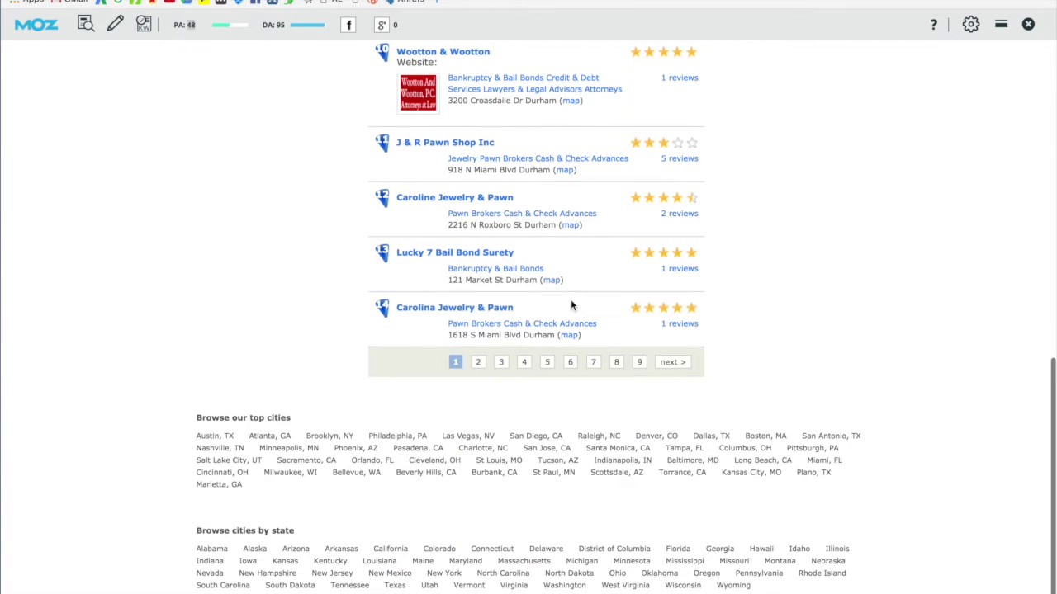
Open the next page of the Legal & Financial directory results, review its listings, and return to the inbound links table.
left_click(673, 363)
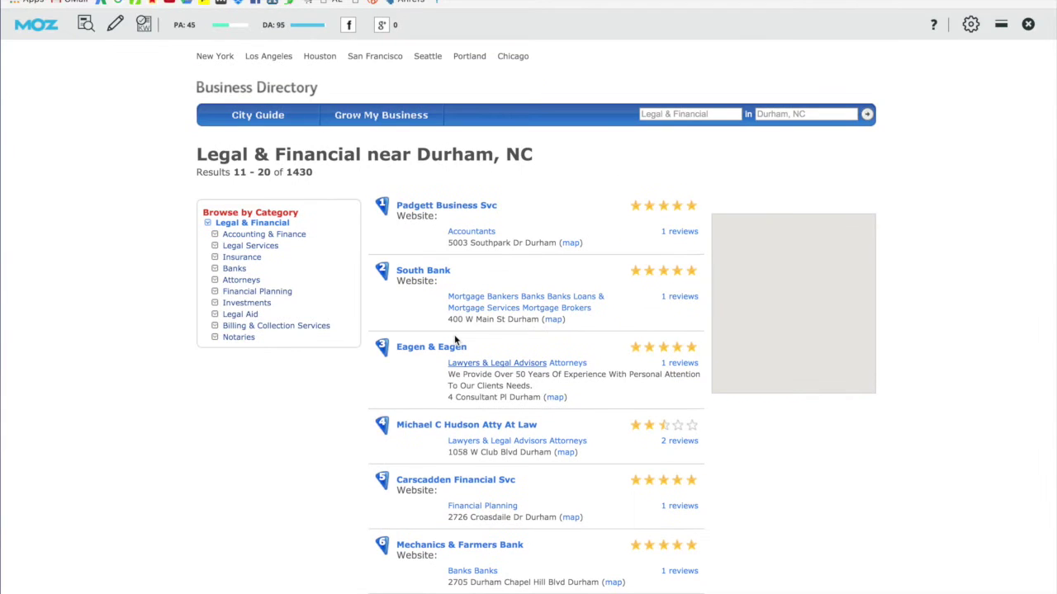
scroll(454, 338, "down", 7)
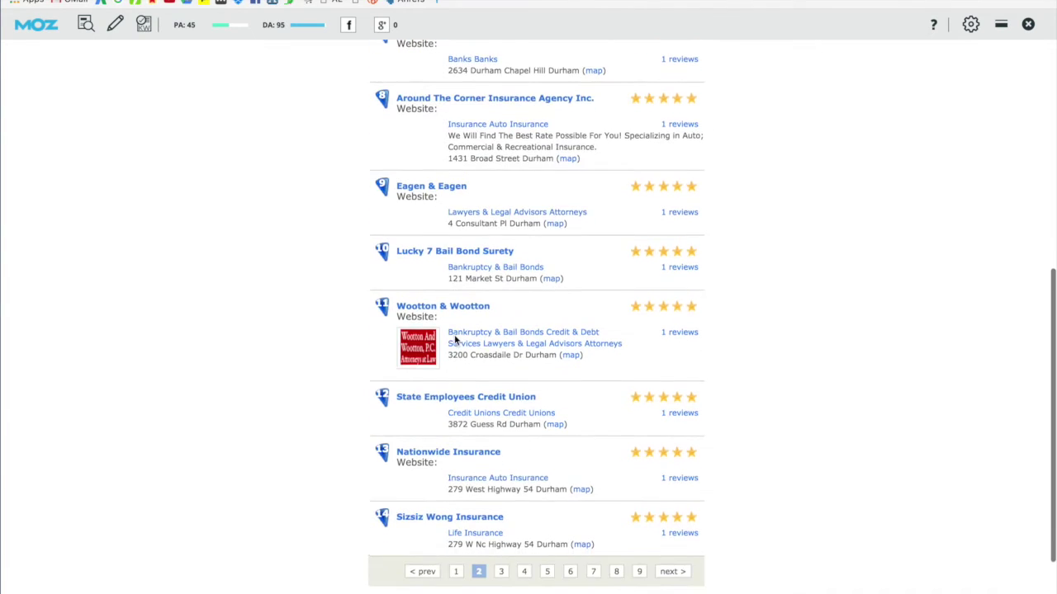
scroll(454, 338, "up", 7)
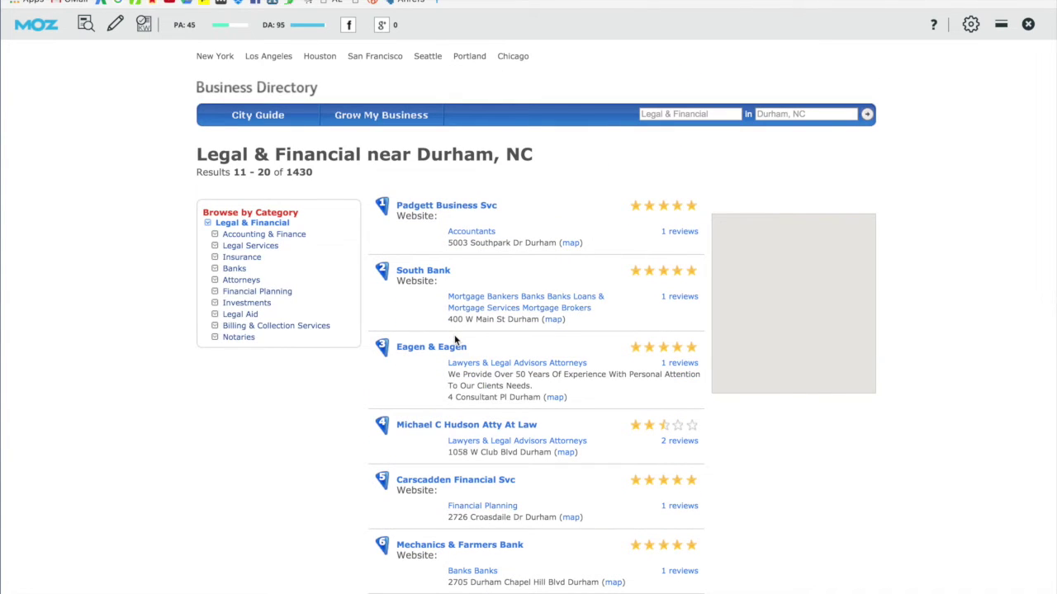
scroll(454, 340, "down", 5)
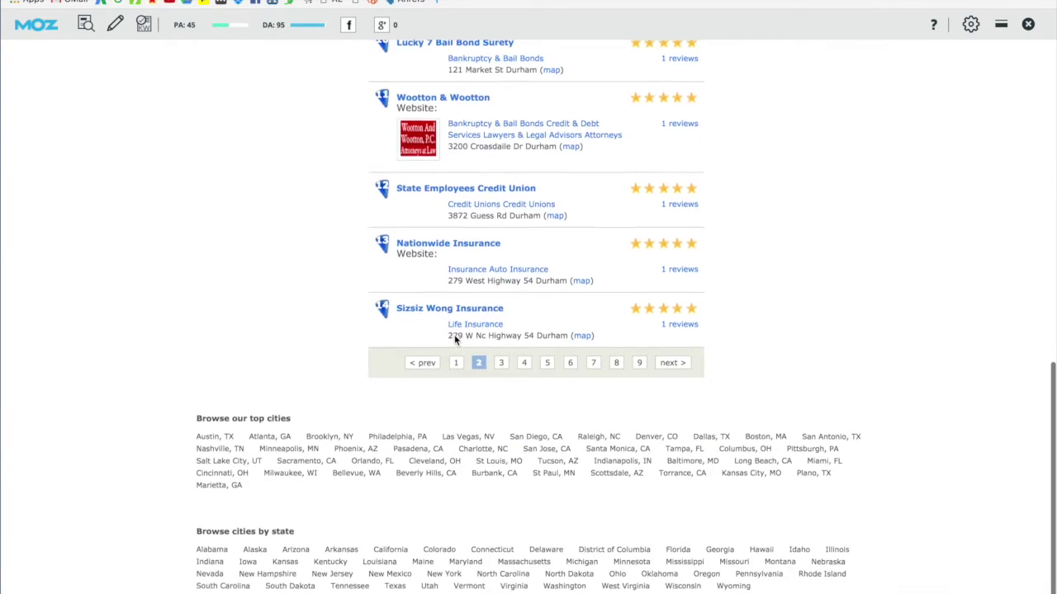
scroll(454, 340, "up", 5)
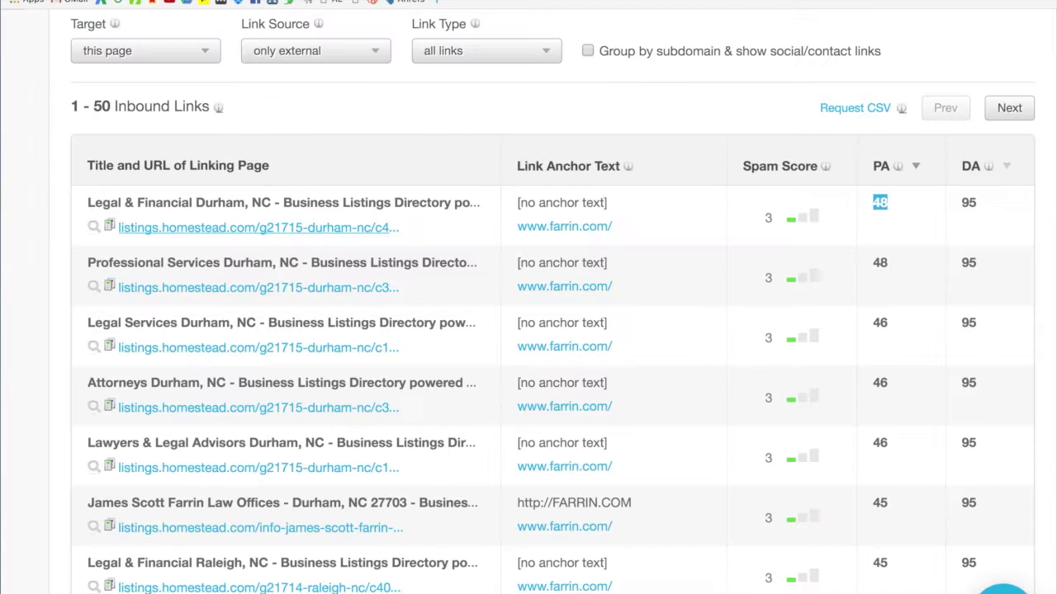
Compare the top inbound links by linking page, anchor text, Spam Score, PA and DA, down to the DMOZ entries.
mouse_move(753, 225)
scroll(889, 297, "down", 5)
scroll(885, 305, "up", 7)
scroll(886, 305, "down", 7)
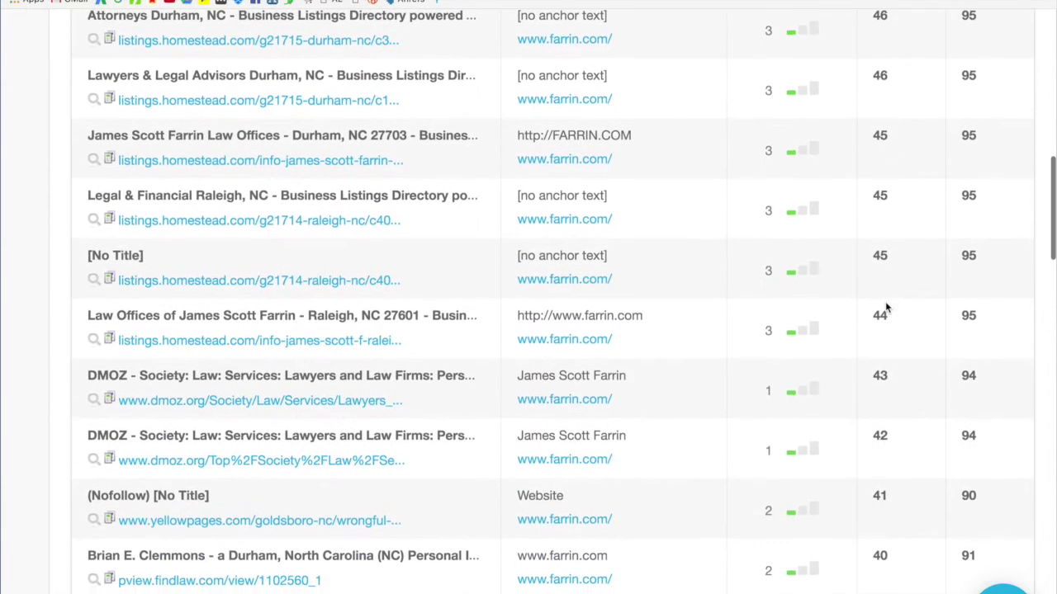
scroll(885, 308, "up", 4)
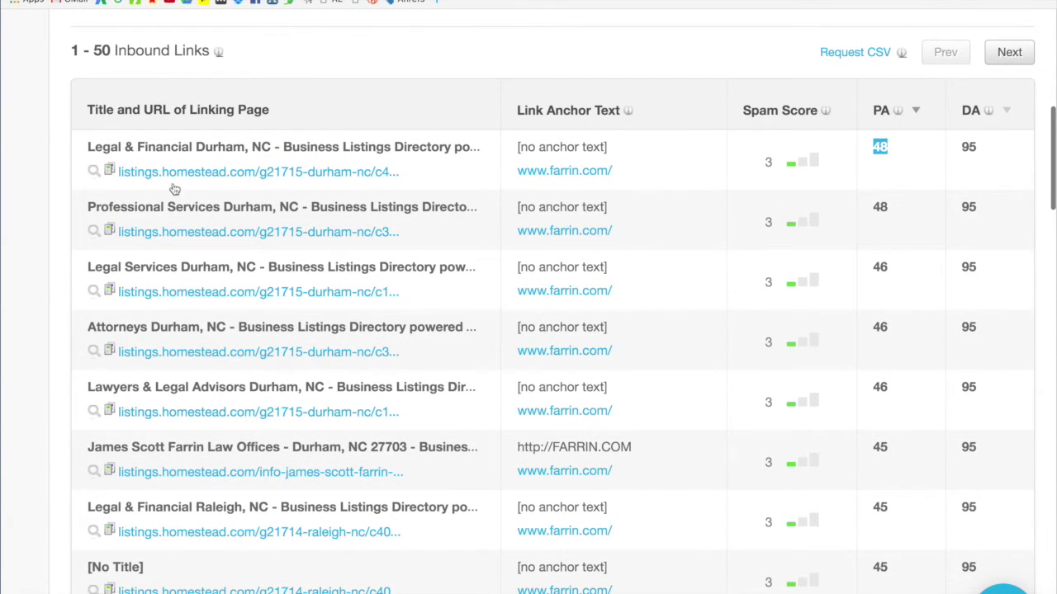
scroll(215, 244, "down", 10)
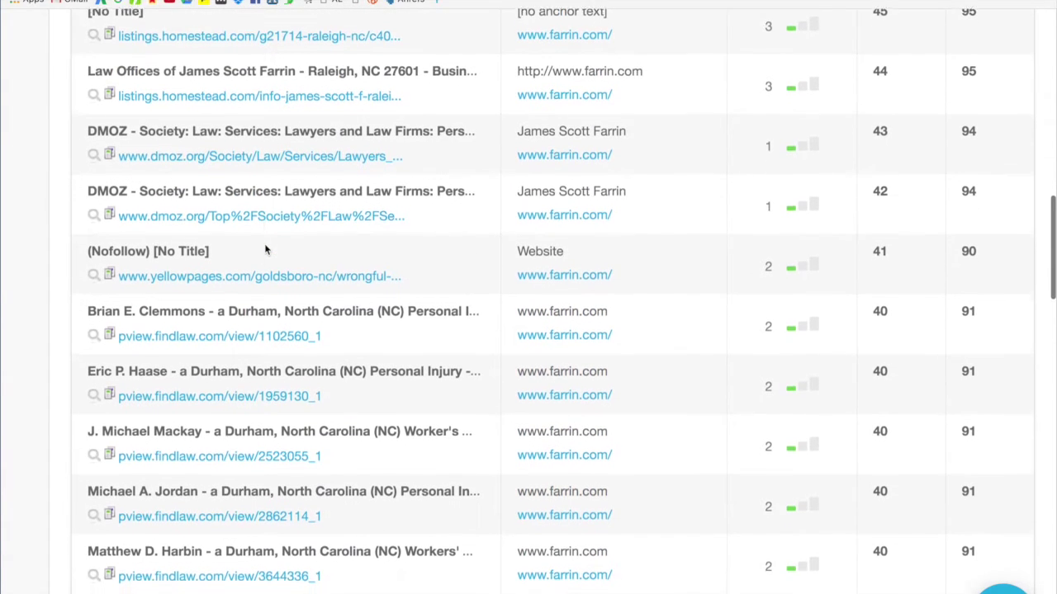
scroll(265, 250, "down", 1)
Open the second DMOZ linking page, review its North Carolina personal injury law firm listings, and return to the inbound links table.
left_click(233, 206)
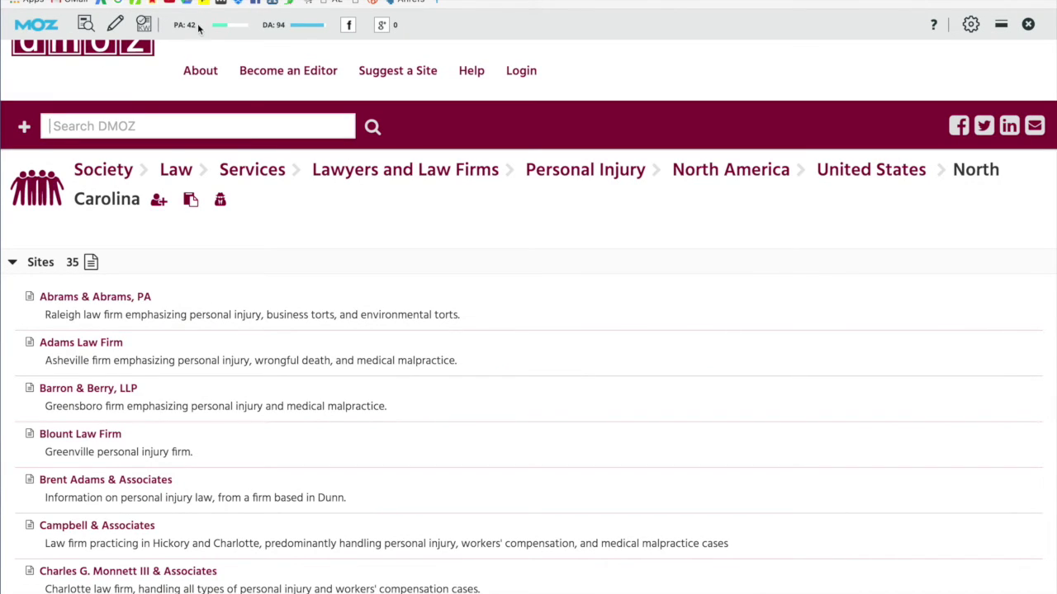
scroll(233, 309, "down", 15)
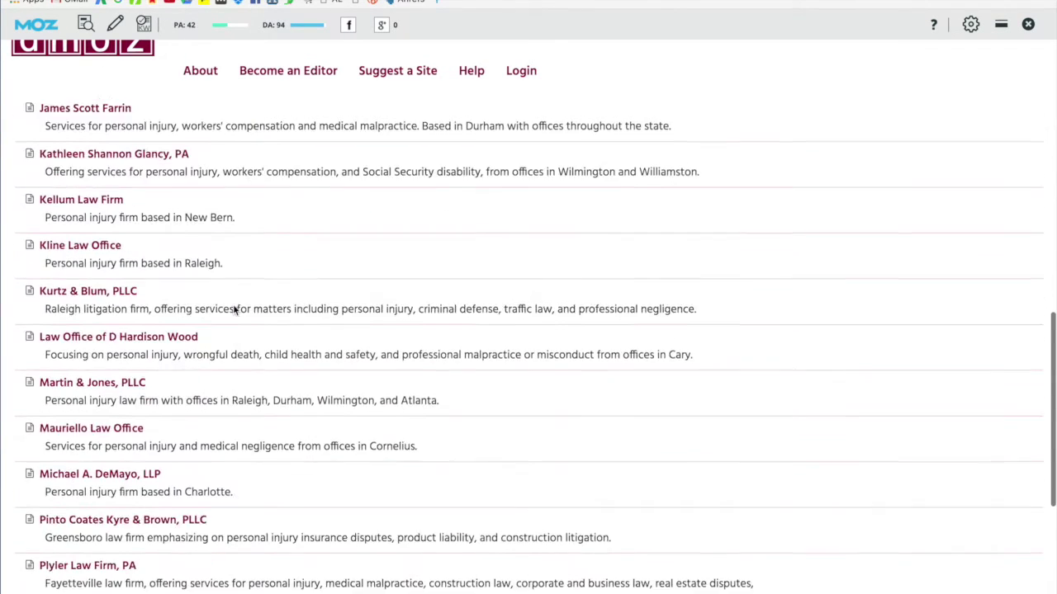
scroll(94, 236, "up", 20)
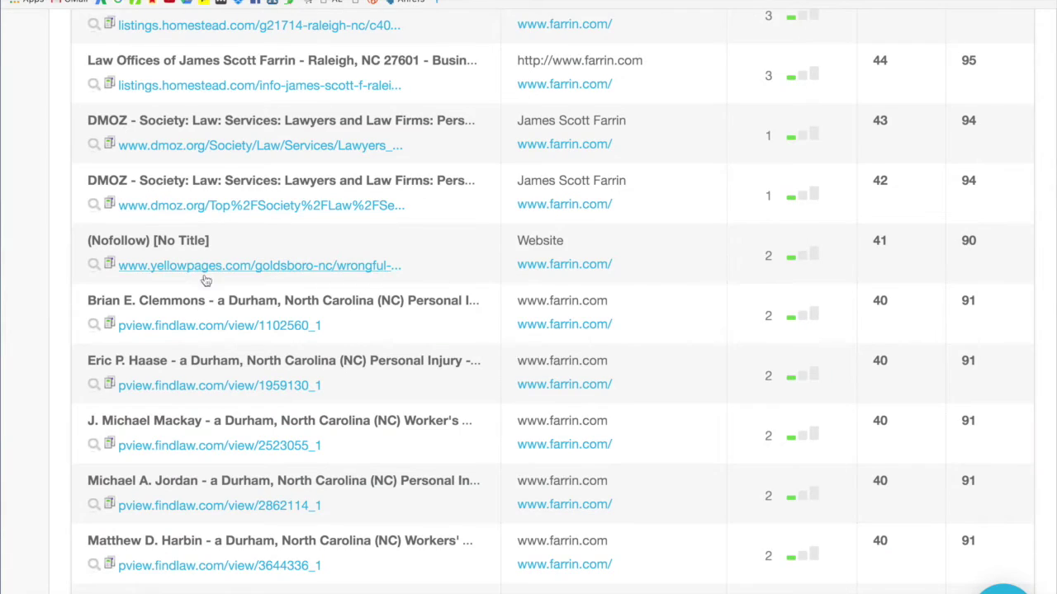
Open the second FindLaw attorney profile among the inbound links and examine the page from header to footer.
scroll(206, 280, "down", 2)
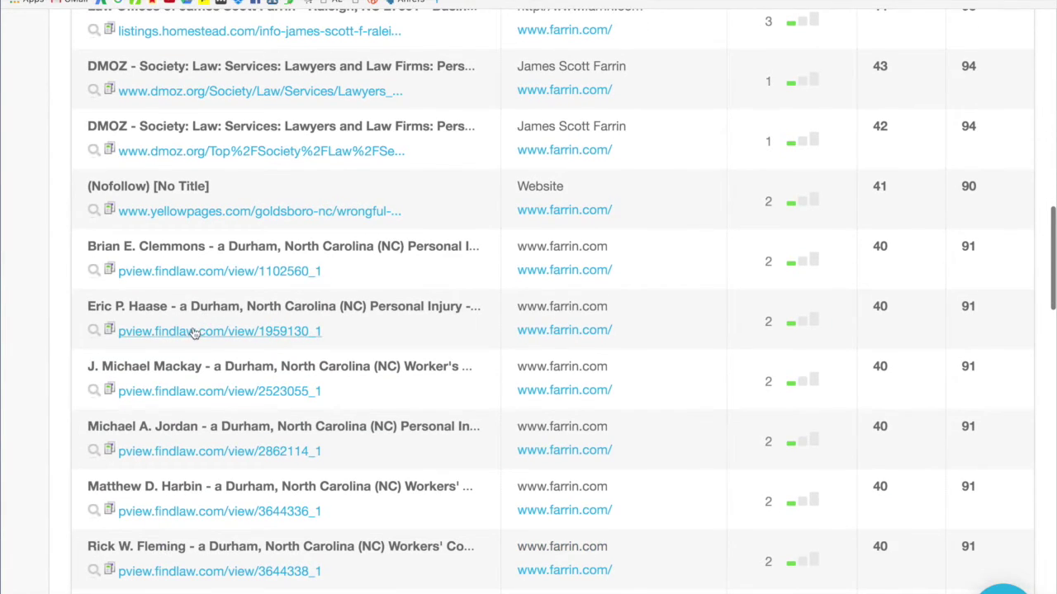
left_click(193, 332)
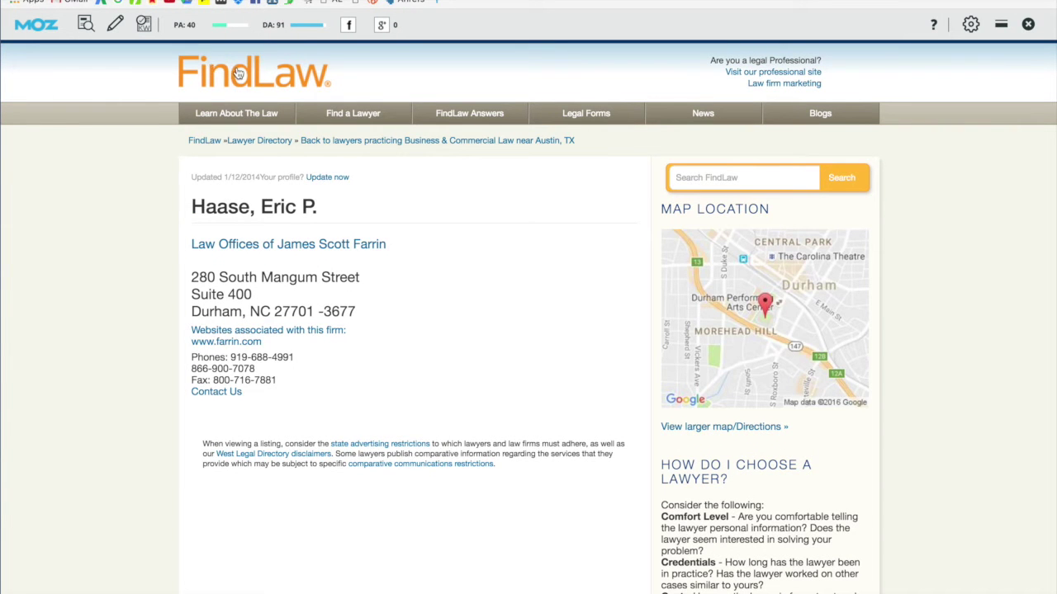
scroll(295, 382, "down", 10)
scroll(295, 382, "up", 10)
scroll(515, 346, "down", 6)
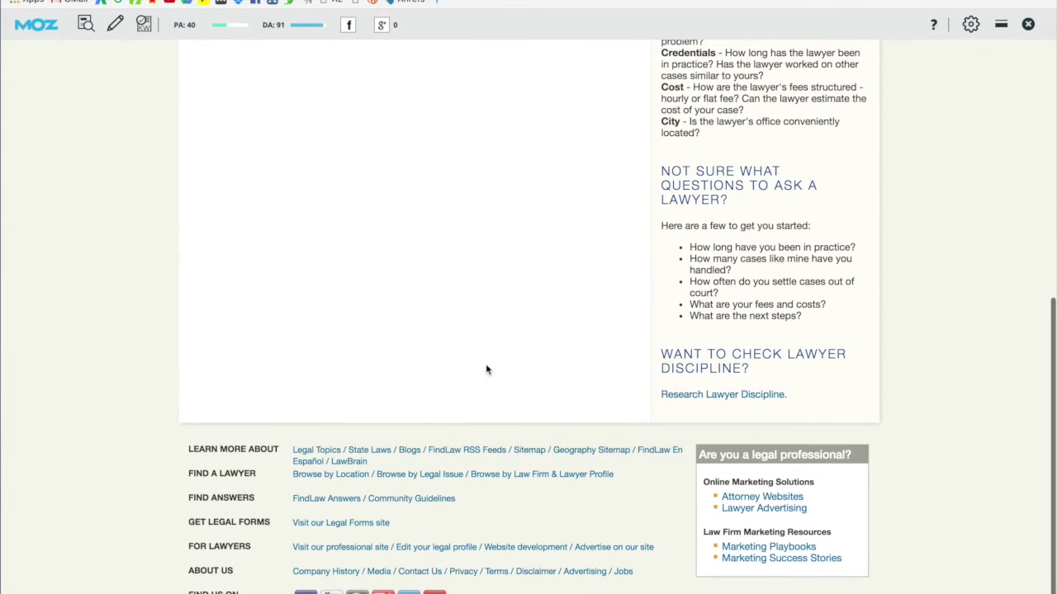
scroll(391, 469, "up", 6)
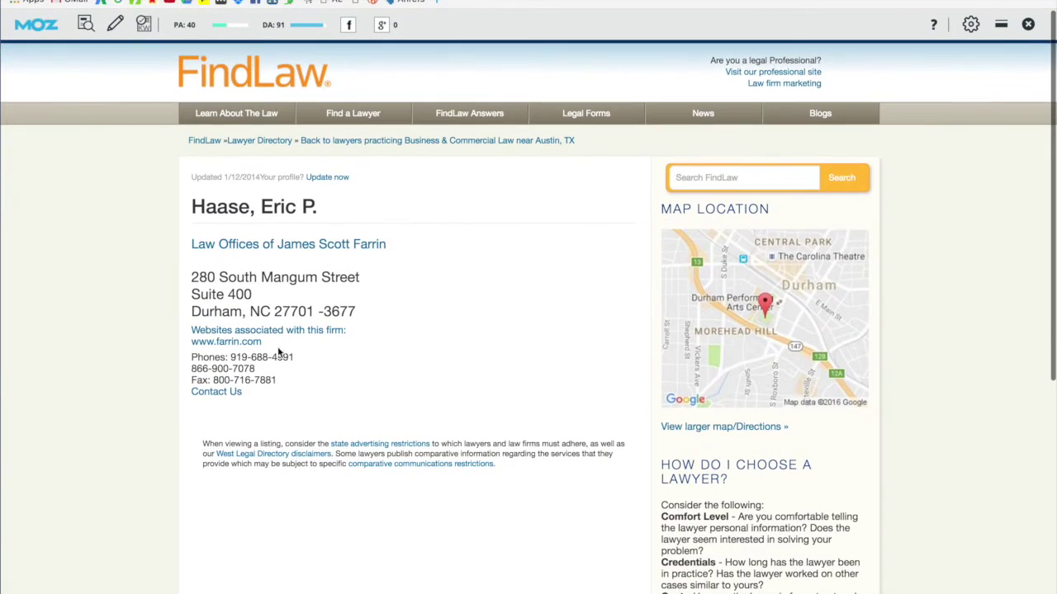
Highlight the FindLaw profile's firm contact details and the listing disclaimer below them, and close the profile page.
left_click_drag(317, 406, 191, 252)
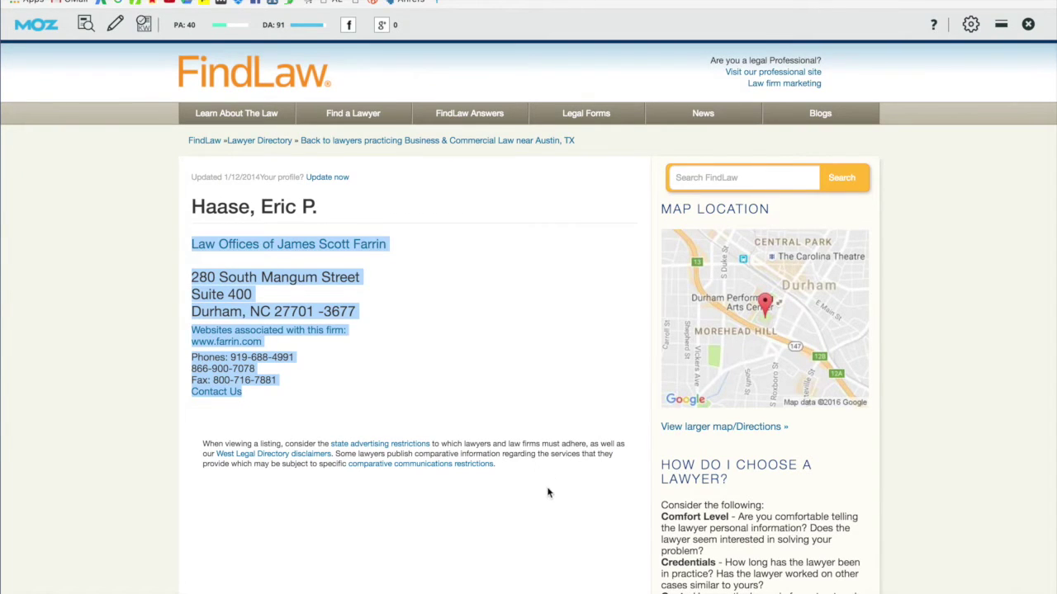
left_click_drag(550, 477, 190, 421)
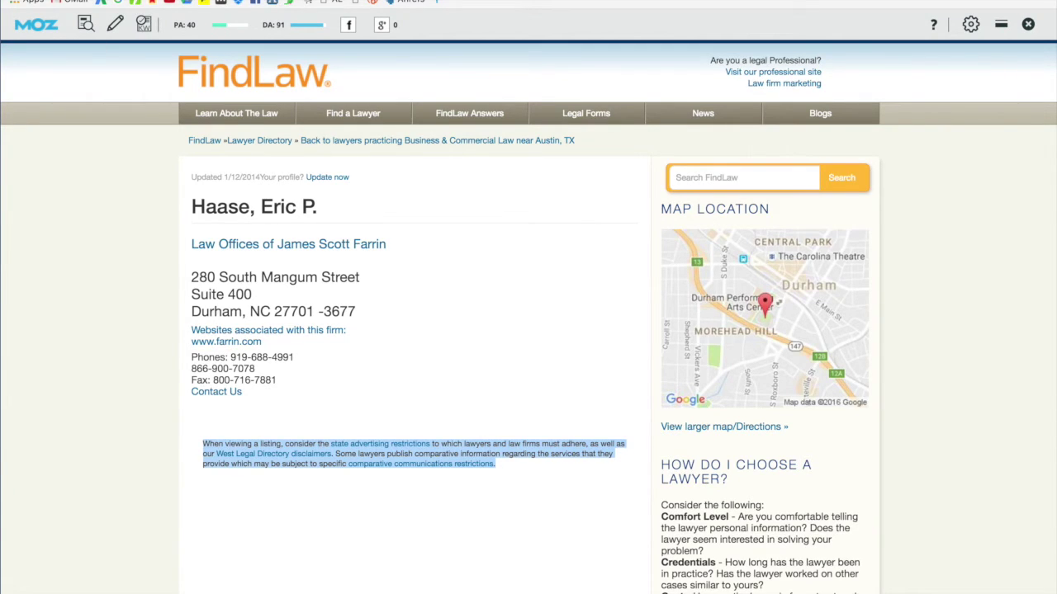
key("ctrl+w")
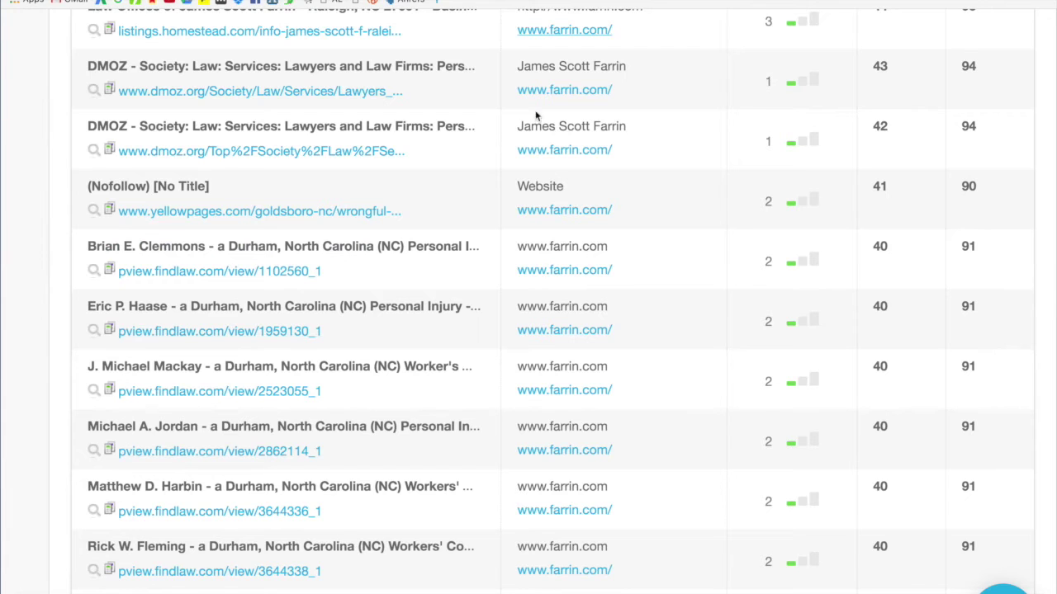
Examine the remaining FindLaw attorney profile links and the nofollow Yellow Pages links in the inbound links table.
scroll(511, 183, "down", 5)
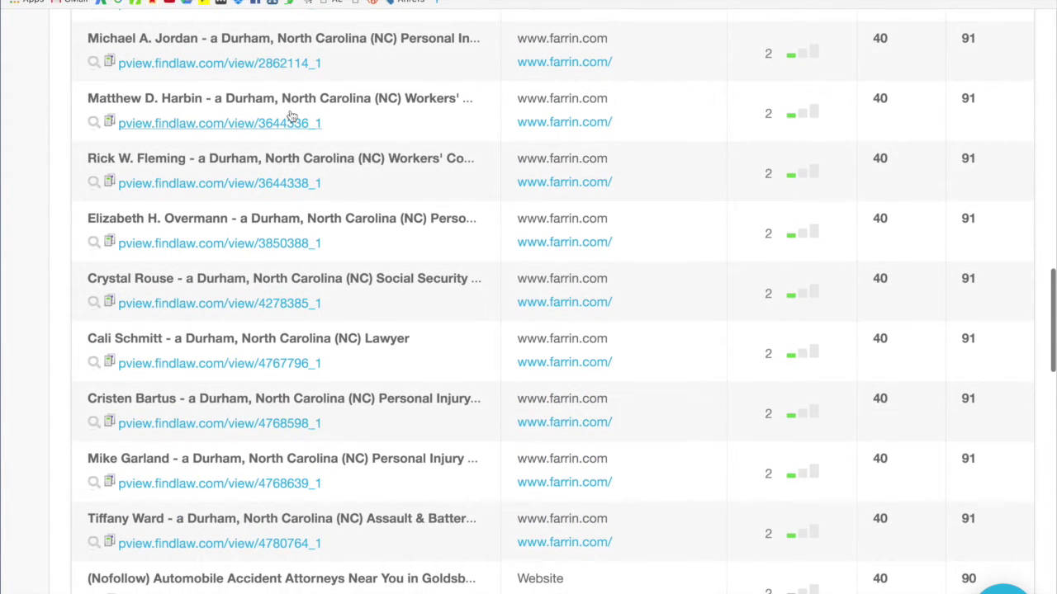
scroll(290, 115, "down", 4)
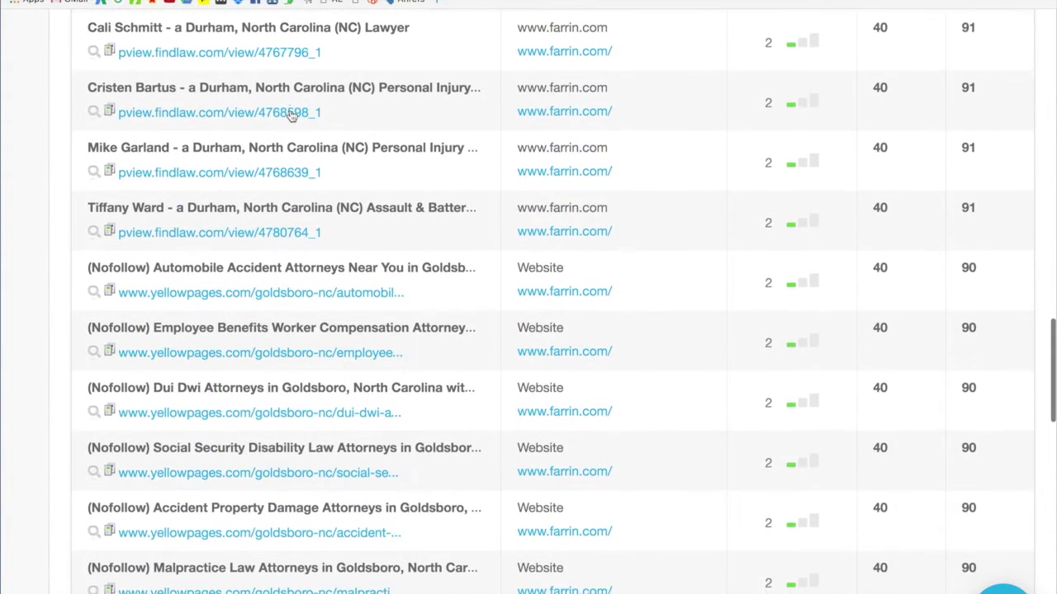
scroll(291, 115, "down", 1)
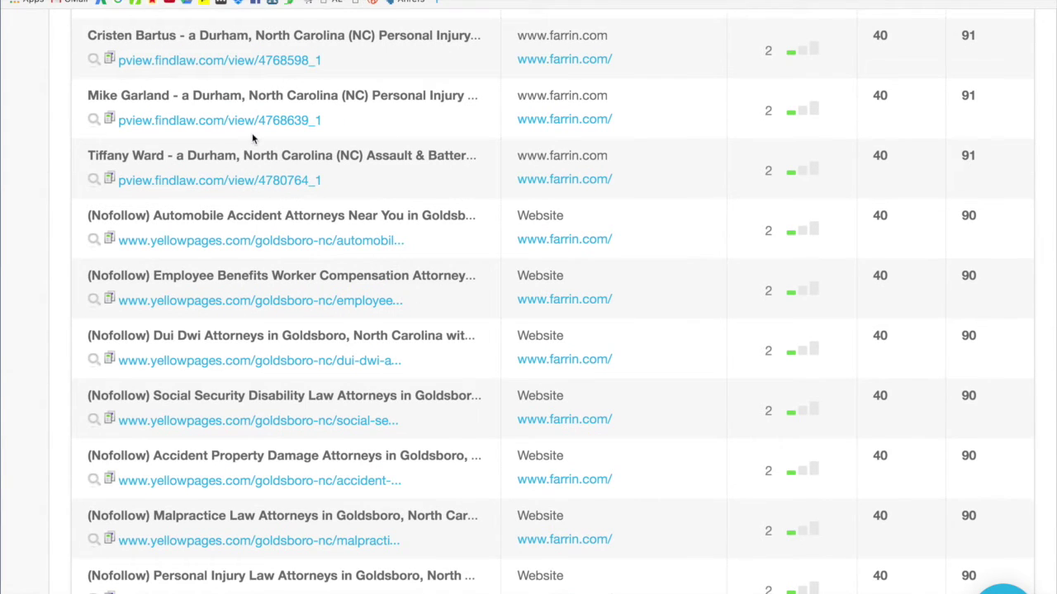
scroll(251, 134, "up", 2)
scroll(251, 134, "up", 5)
scroll(251, 134, "down", 2)
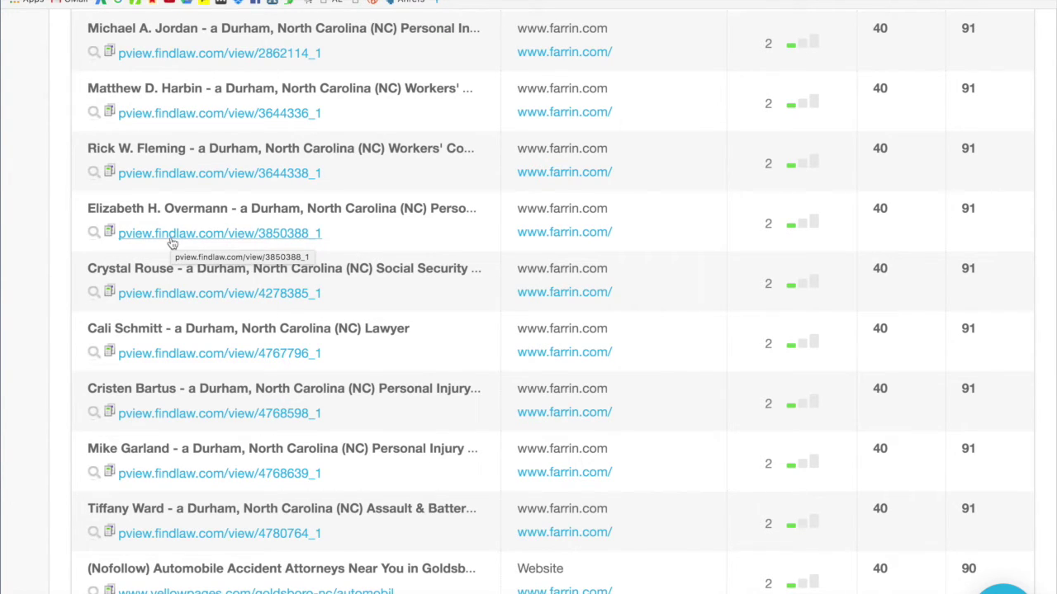
scroll(172, 243, "down", 3)
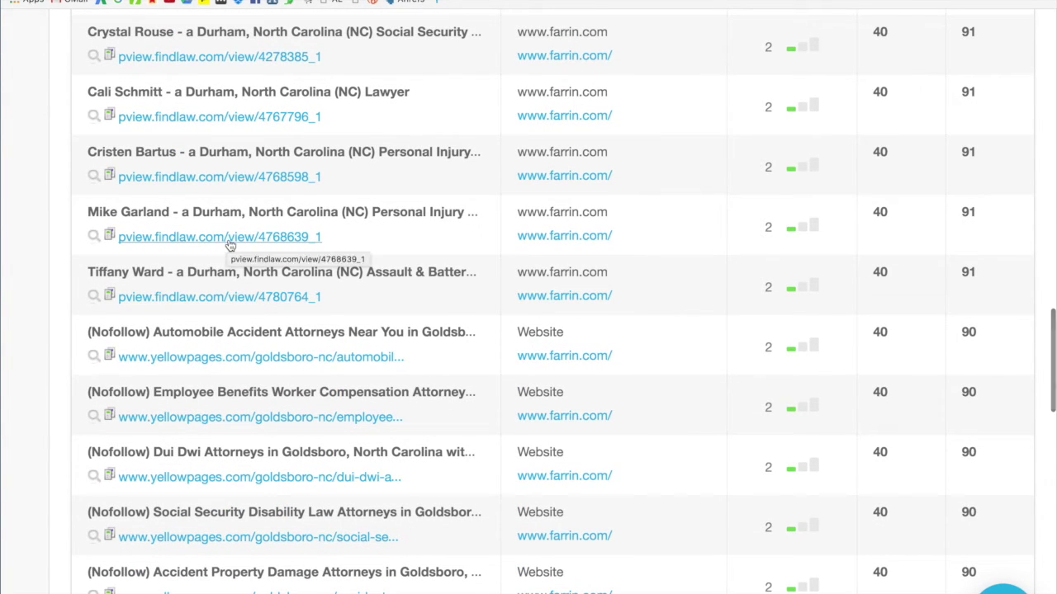
scroll(223, 238, "down", 1)
scroll(223, 238, "down", 1)
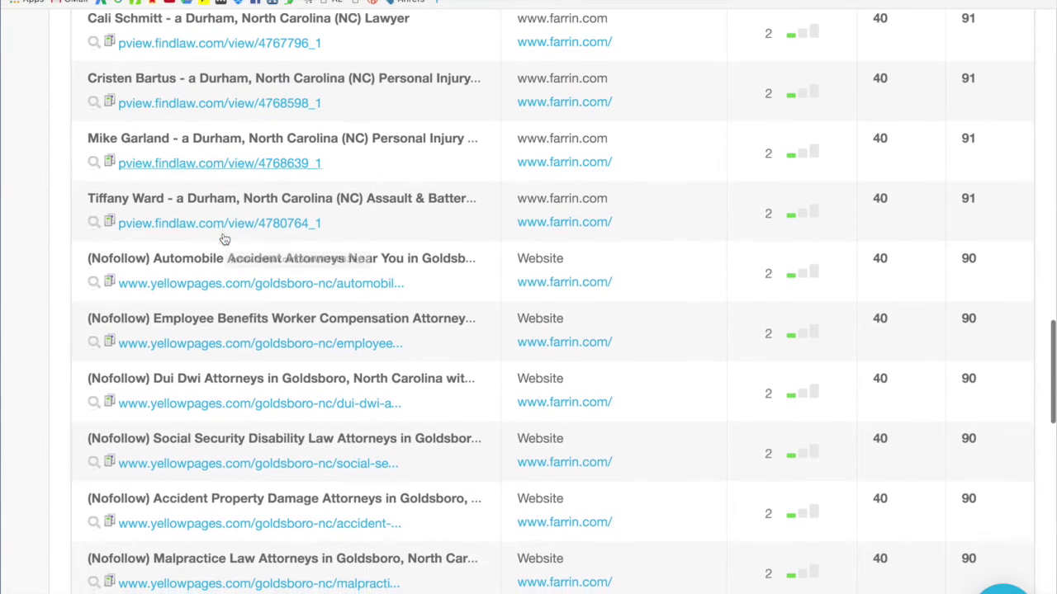
Open the Yellow Pages automobile accident attorneys page for Goldsboro, review its listings, and return to the inbound links table.
left_click(202, 292)
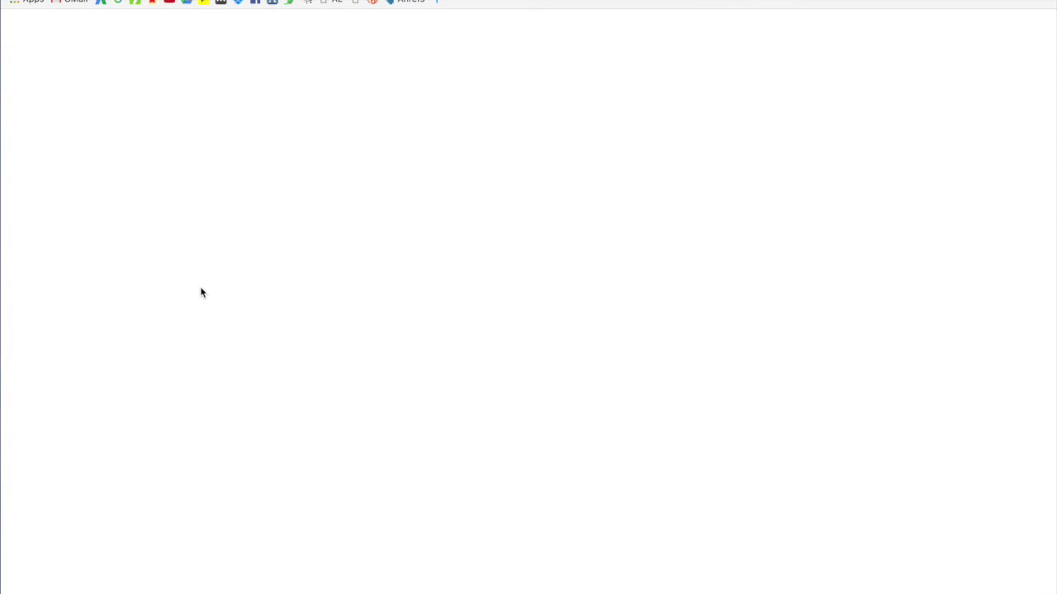
scroll(424, 267, "down", 20)
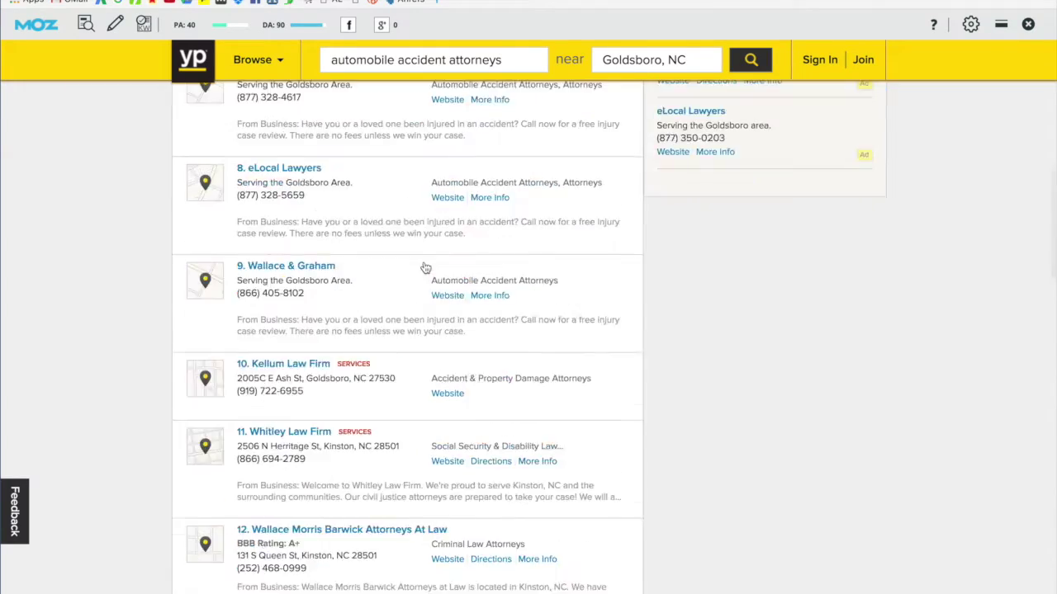
scroll(424, 266, "down", 10)
scroll(425, 240, "up", 14)
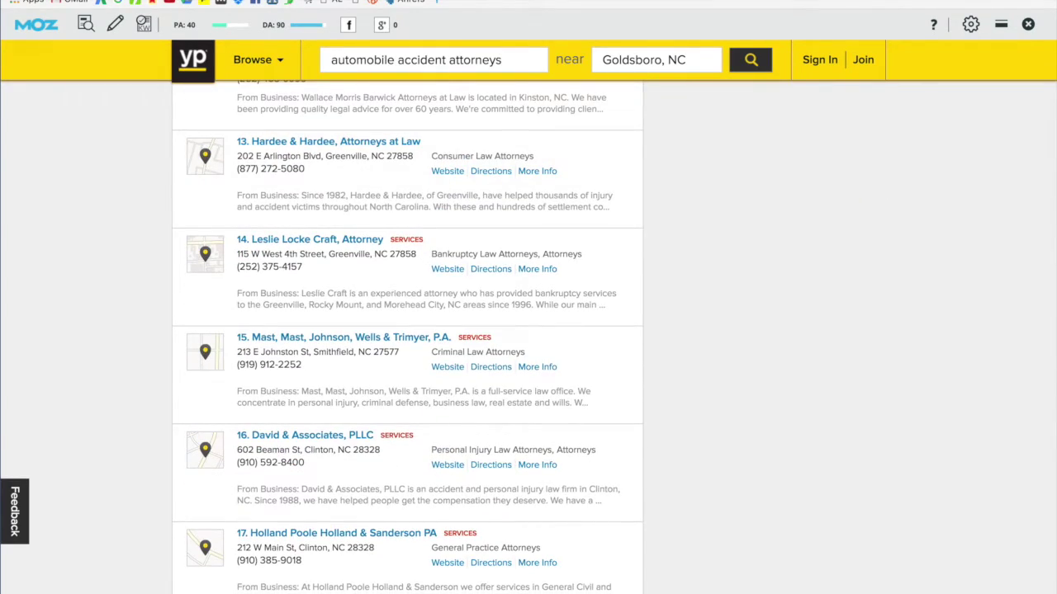
key("ctrl+Tab")
Examine the lower-authority inbound links at the end of the table, including the Spam Score of the LinkedIn for Lawyers 101 link.
scroll(398, 320, "down", 6)
scroll(398, 320, "down", 7)
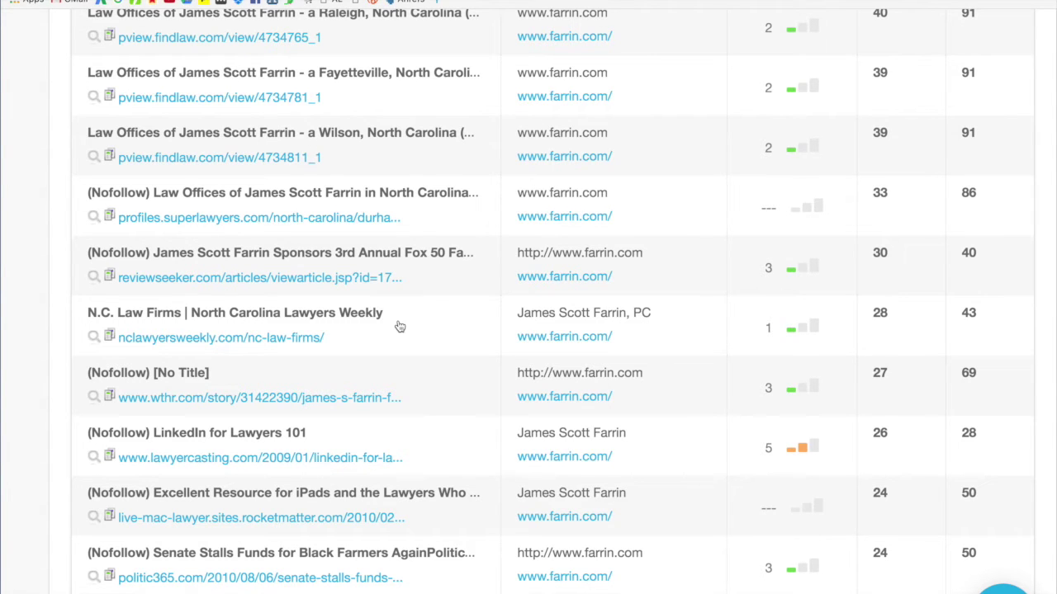
scroll(400, 327, "up", 7)
scroll(400, 327, "down", 10)
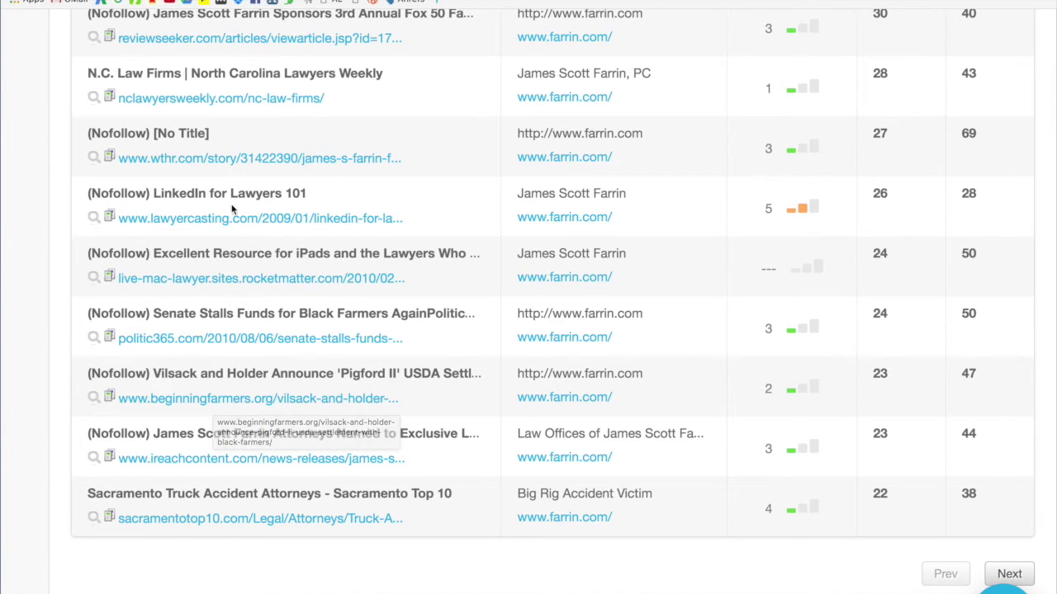
mouse_move(817, 209)
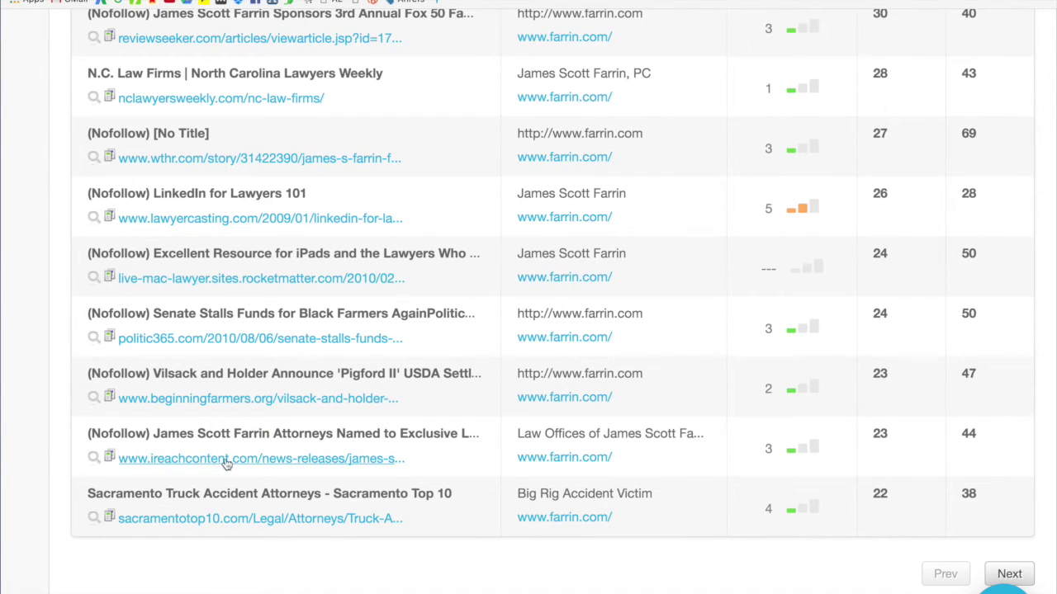
Open the beginningfarmers.org linking article on the Pigford II USDA settlement and look through its text and comments for the firm's link.
left_click(225, 400)
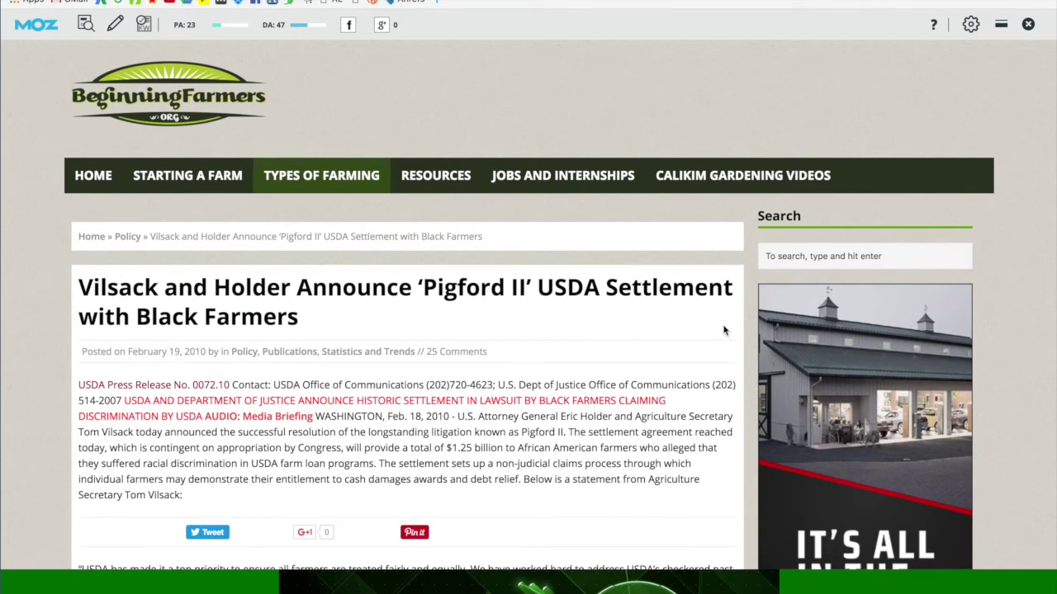
scroll(475, 357, "down", 6)
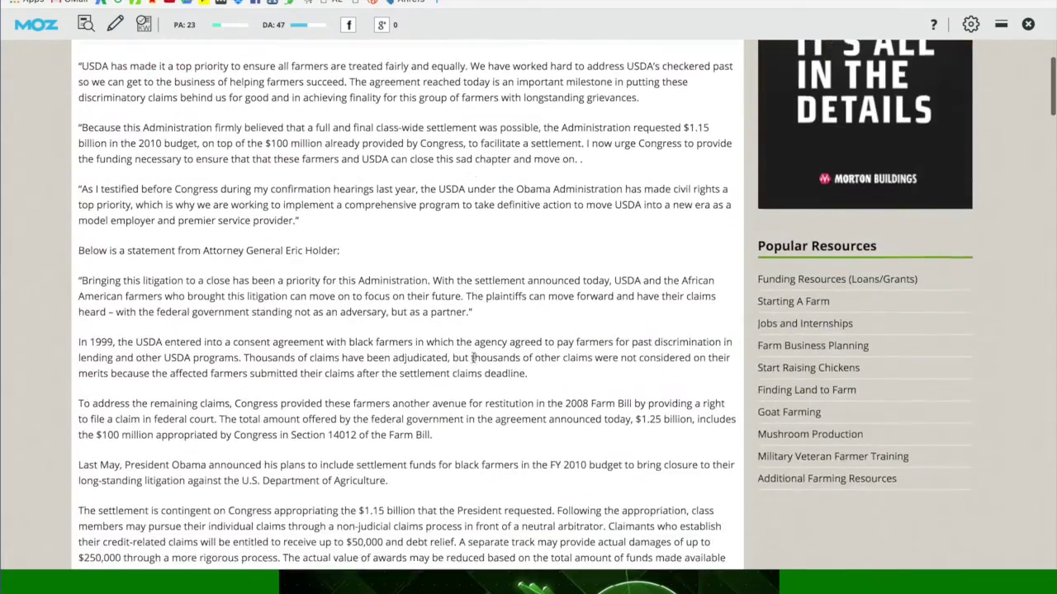
scroll(473, 357, "down", 3)
scroll(473, 362, "down", 12)
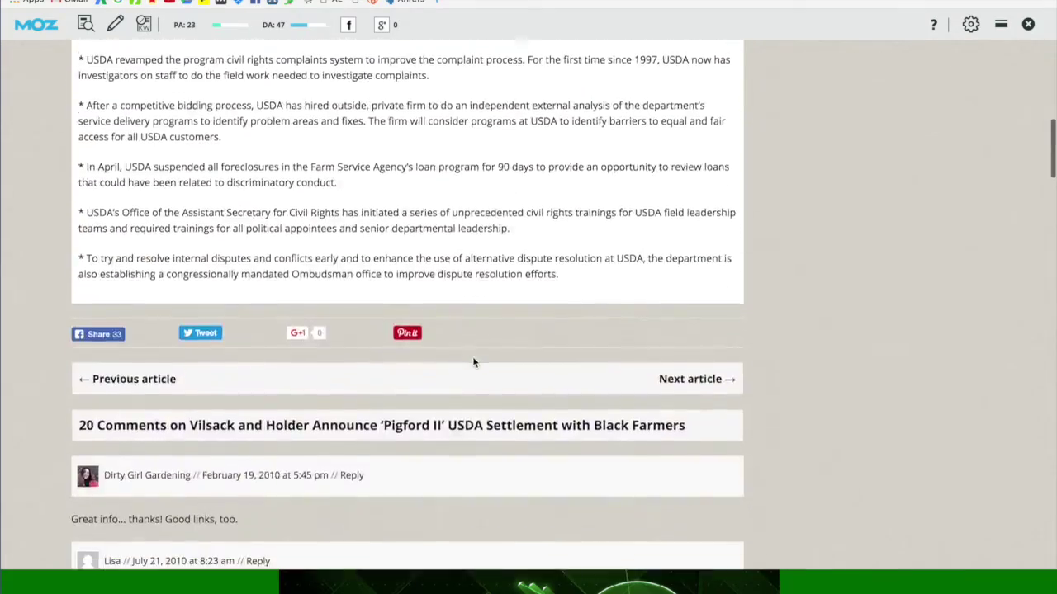
scroll(473, 362, "down", 6)
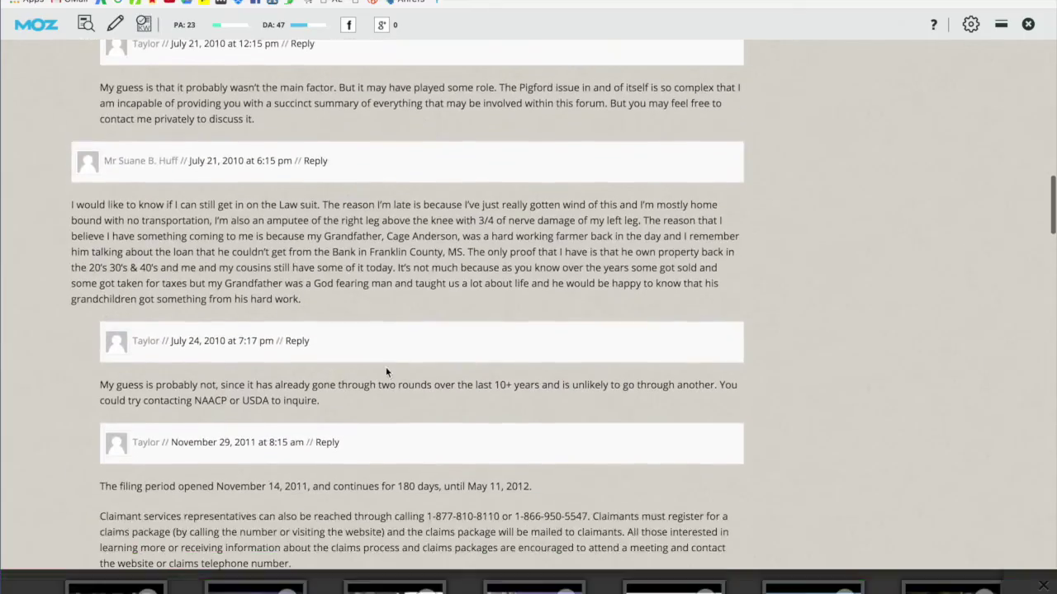
scroll(386, 367, "up", 15)
scroll(386, 366, "up", 8)
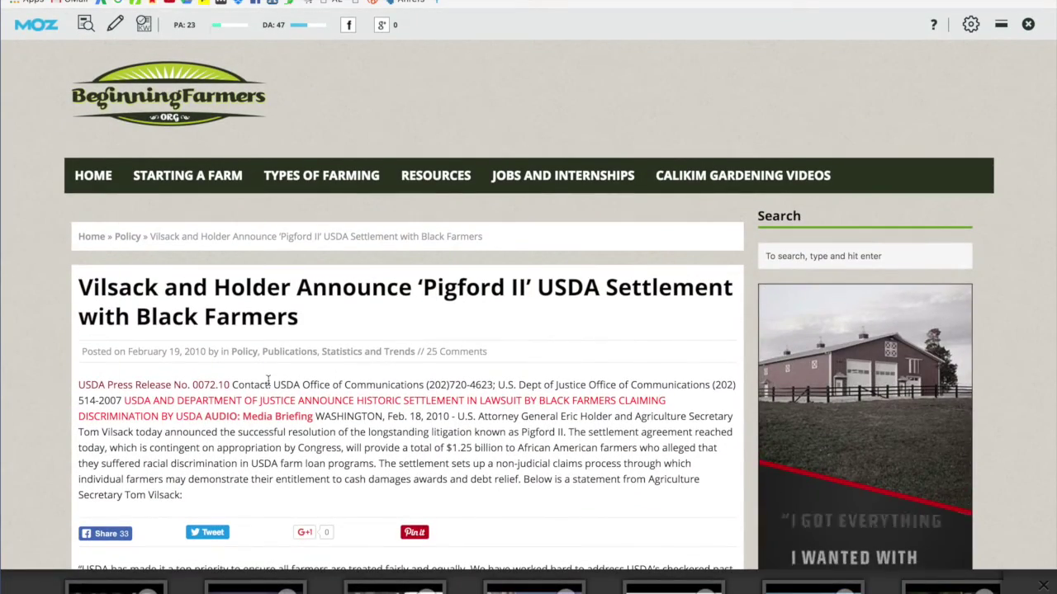
scroll(268, 380, "down", 10)
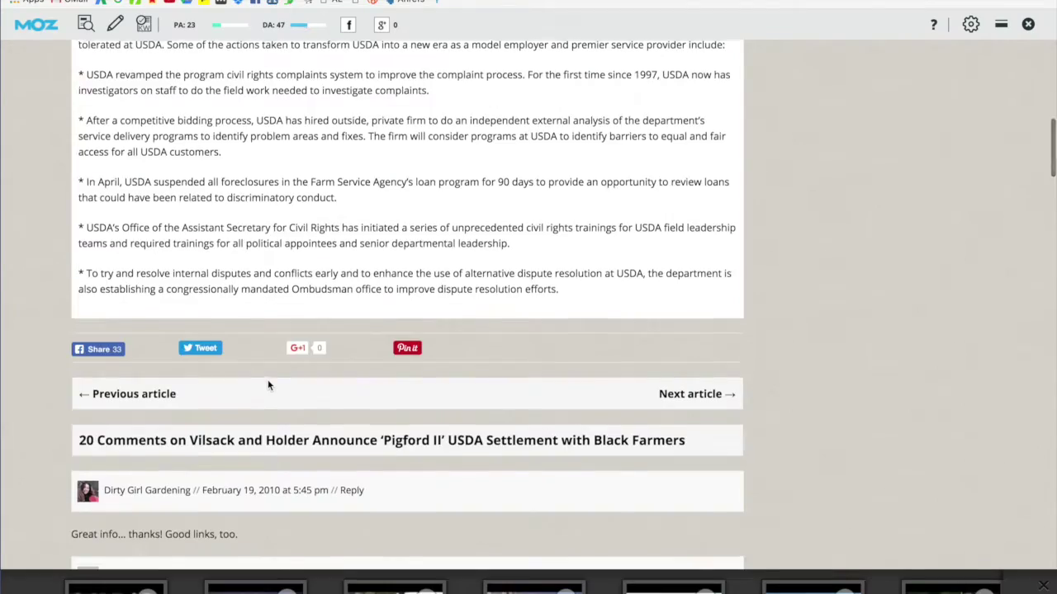
key("Home")
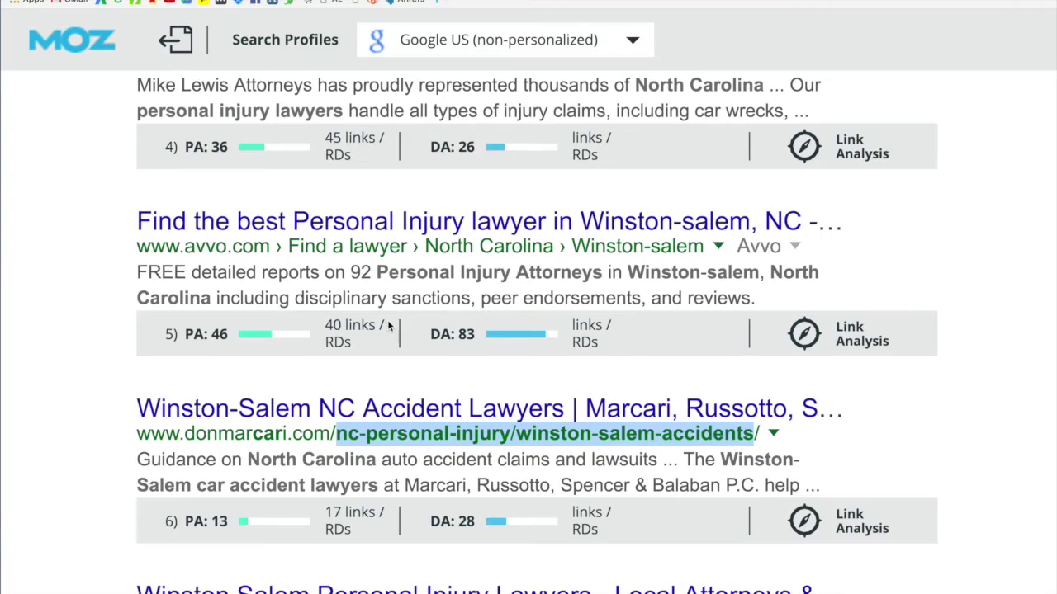
Find the Daggett Shuler car accident attorneys result in the Winston-Salem search results and open its auto-accidents page.
scroll(387, 326, "up", 9)
scroll(388, 326, "up", 5)
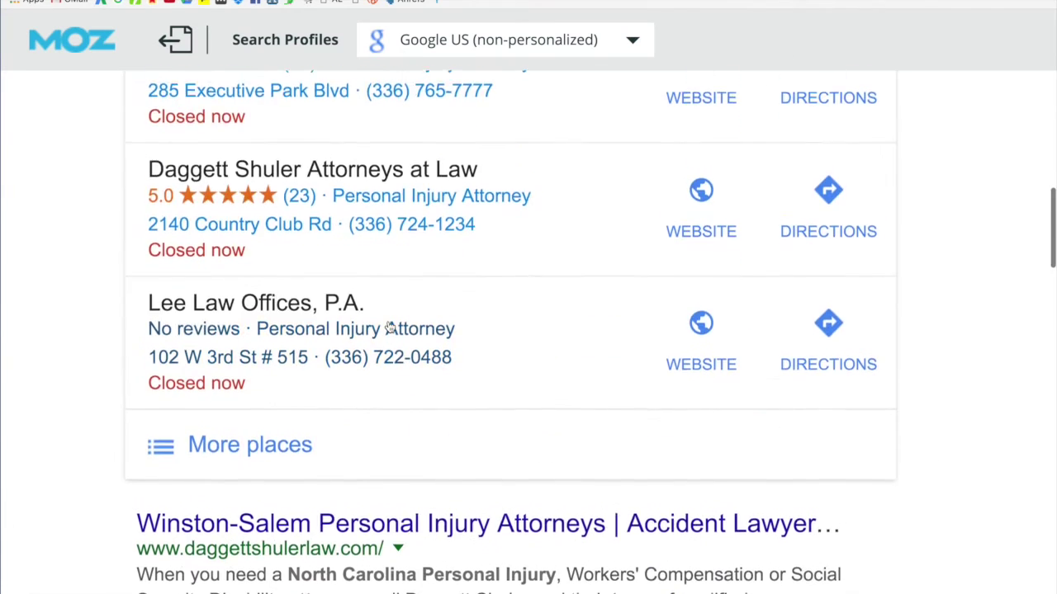
scroll(388, 326, "down", 5)
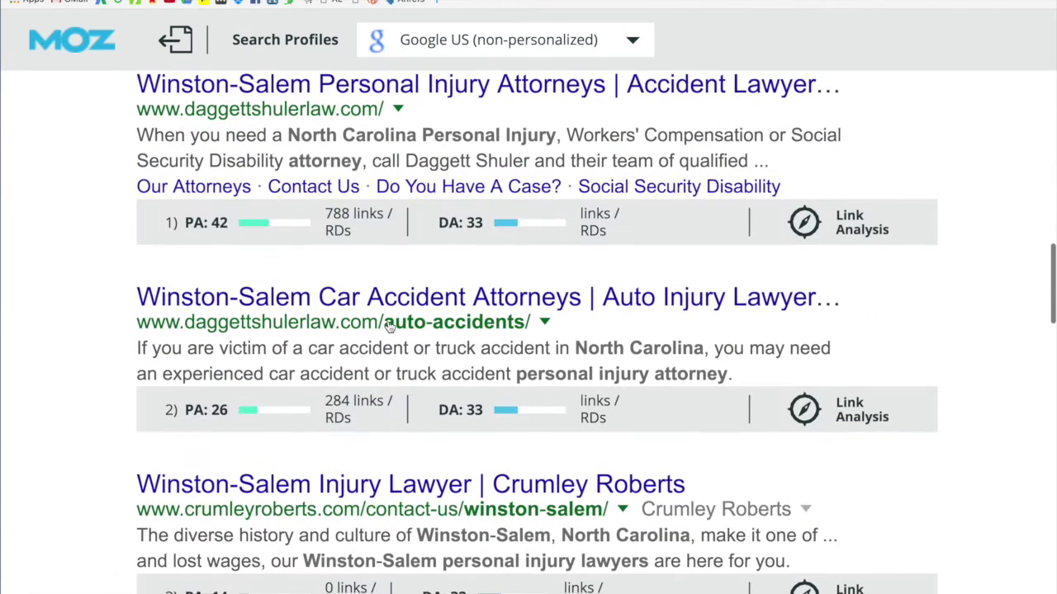
left_click(245, 299)
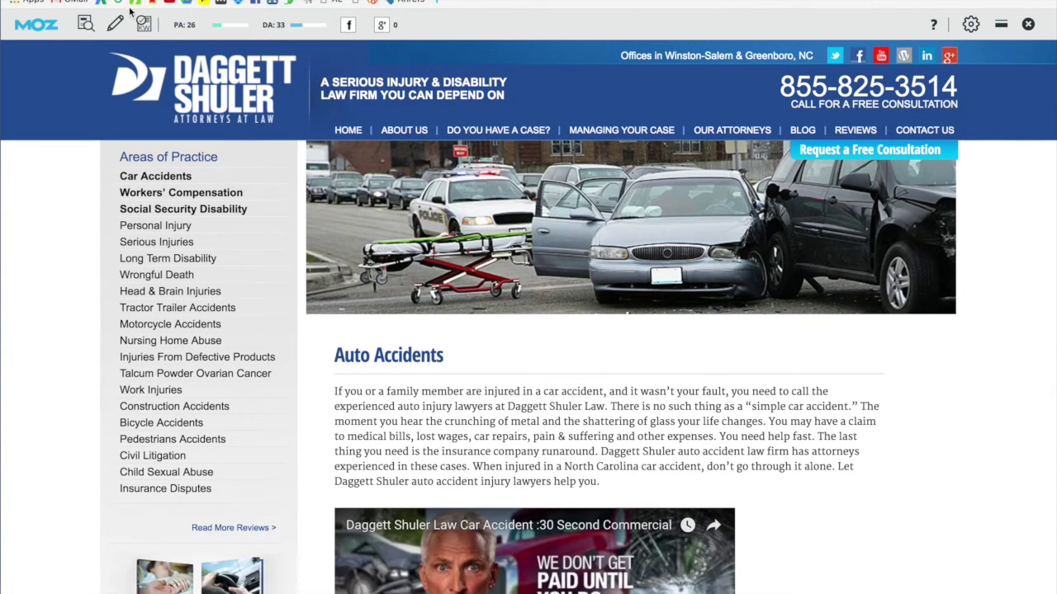
Show the Daggett Shuler page's on-page elements and highlight the domain and the auto-accidents part of its URL.
left_click(86, 24)
left_click_drag(486, 128, 299, 128)
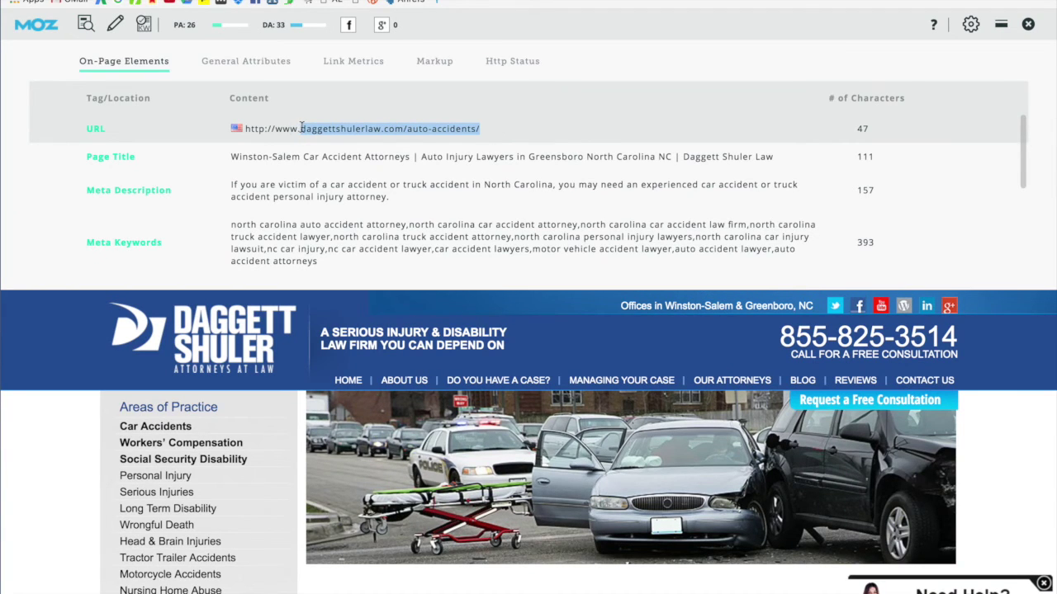
left_click_drag(492, 128, 405, 128)
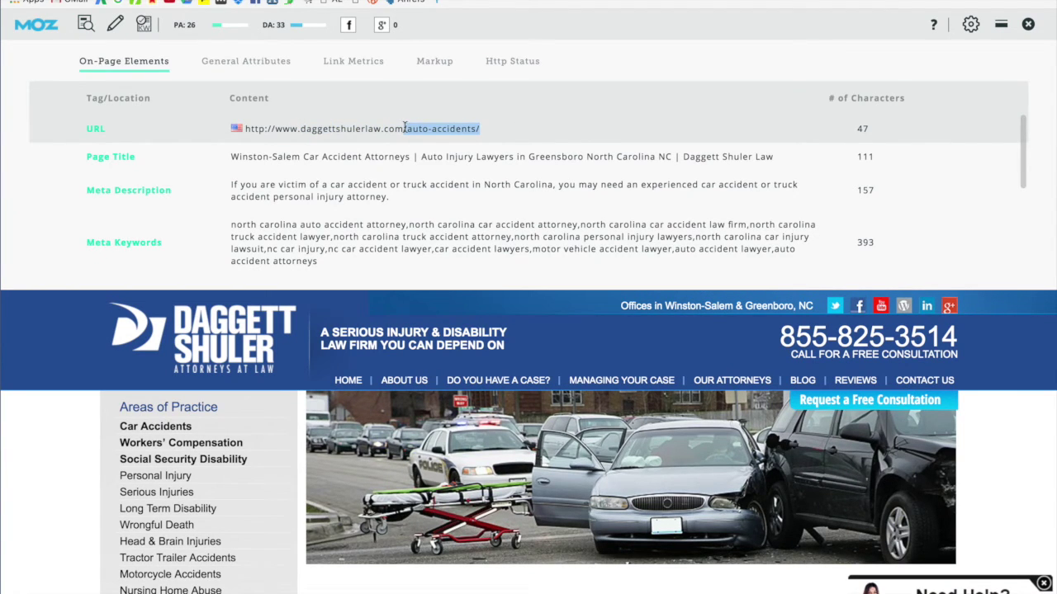
Highlight the Winston-Salem Car Accident Attorneys phrase in the page title, review the meta tags and headings, and close the page analysis.
left_click_drag(202, 155, 396, 161)
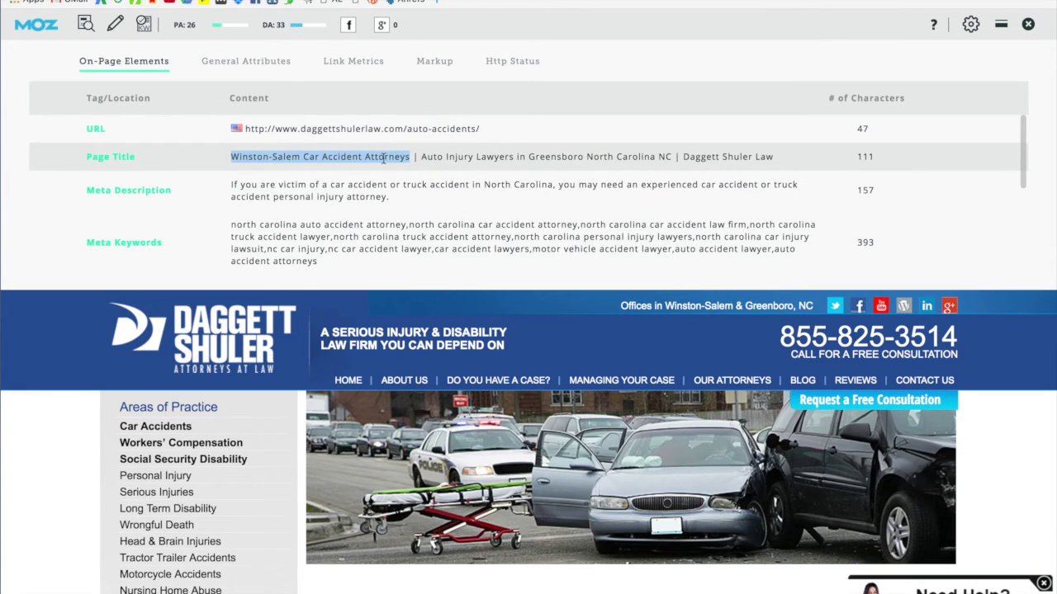
left_click_drag(501, 156, 477, 157)
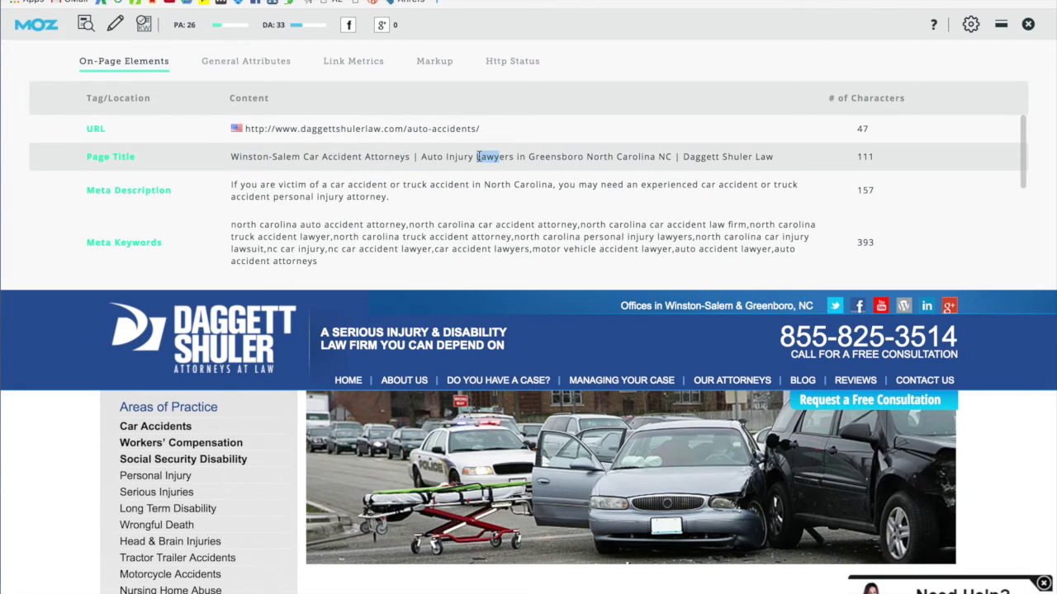
scroll(404, 200, "down", 2)
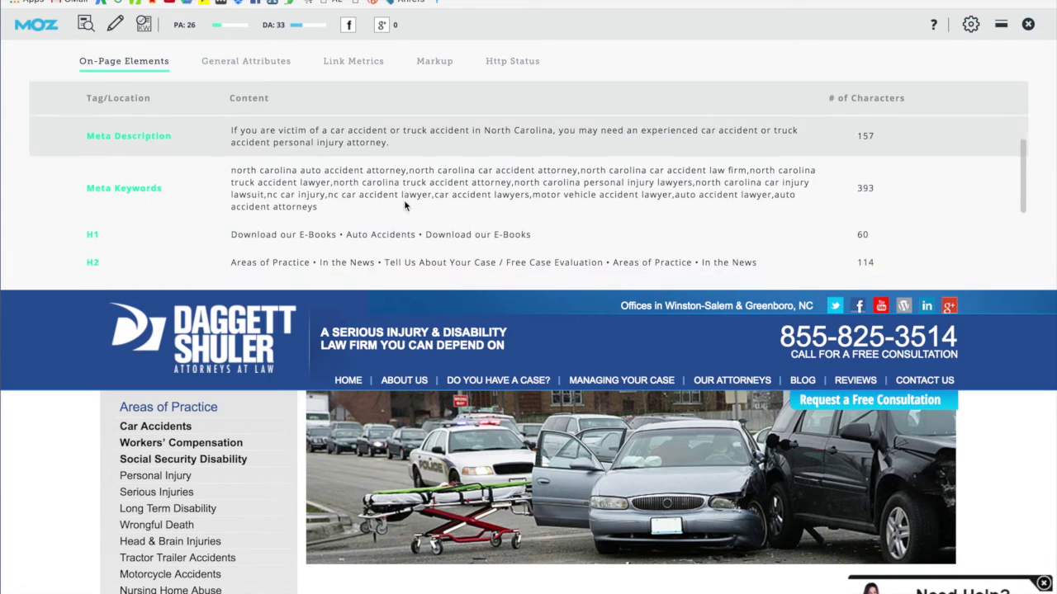
scroll(404, 199, "down", 2)
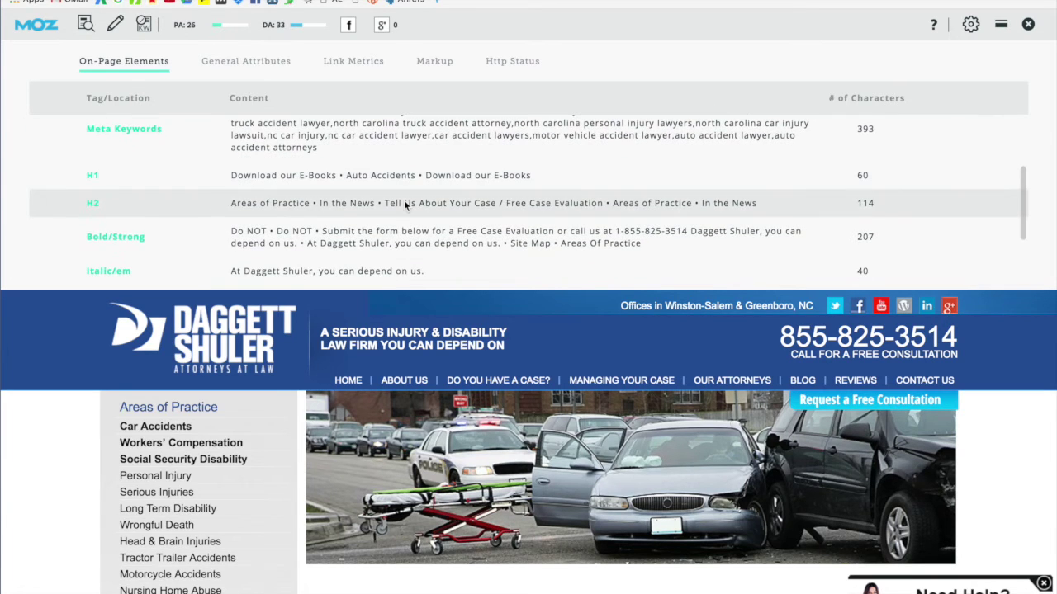
left_click(350, 317)
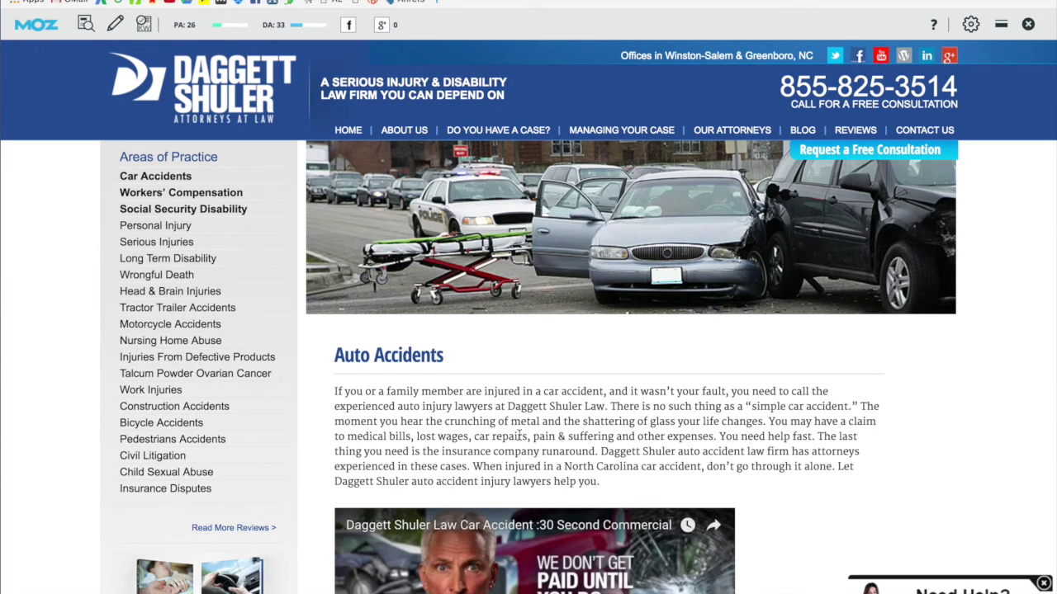
Review the Auto Accidents page's content from the introduction and video through to the free case evaluation form.
scroll(564, 435, "down", 1)
scroll(565, 436, "down", 4)
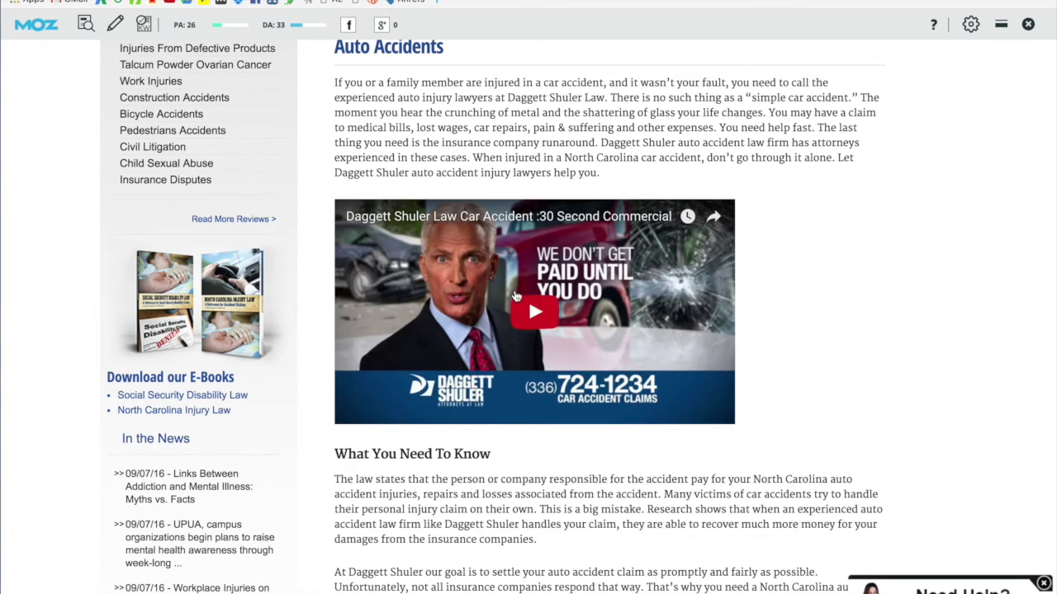
scroll(516, 293, "down", 3)
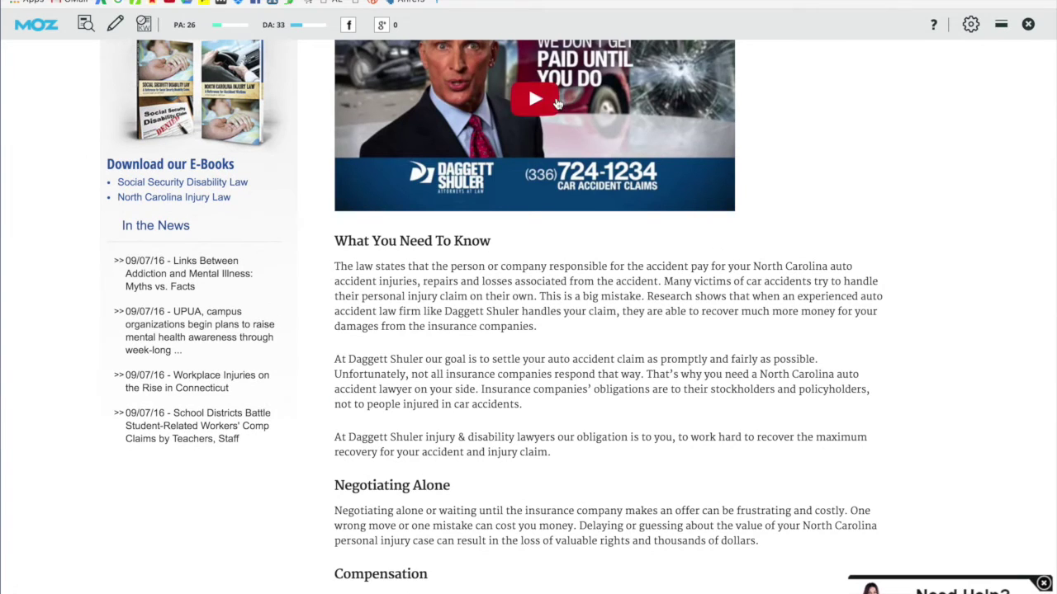
scroll(611, 147, "down", 3)
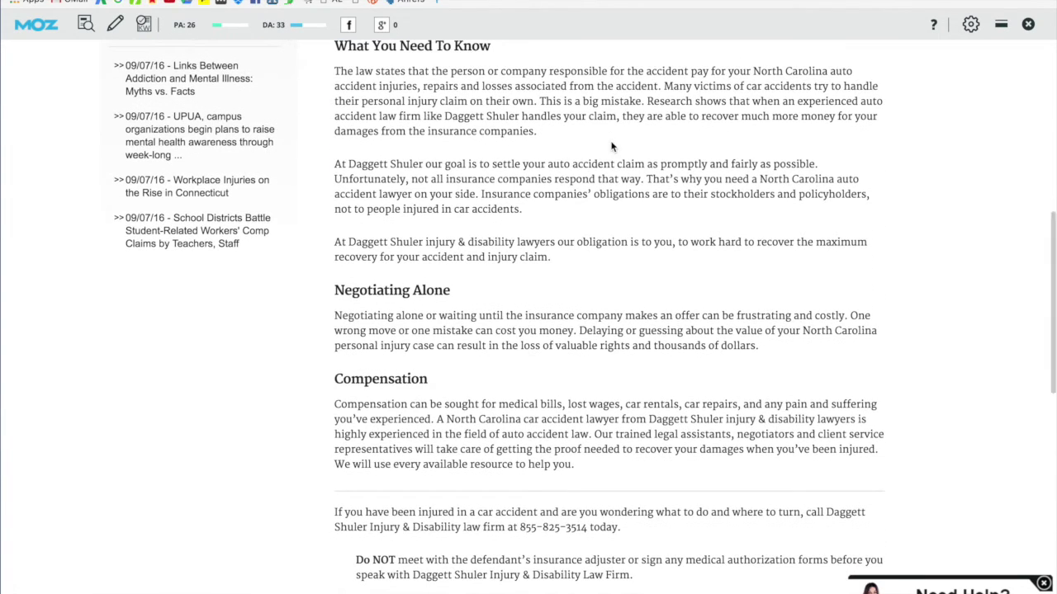
scroll(541, 345, "down", 10)
scroll(542, 345, "down", 5)
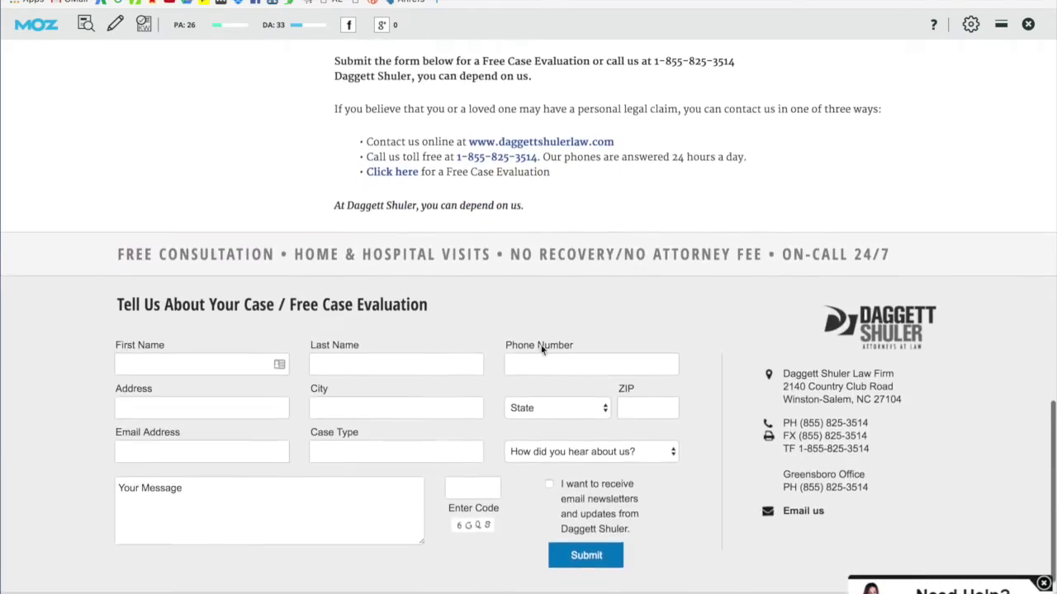
scroll(542, 346, "up", 10)
scroll(542, 350, "up", 12)
scroll(541, 350, "down", 10)
scroll(542, 350, "up", 11)
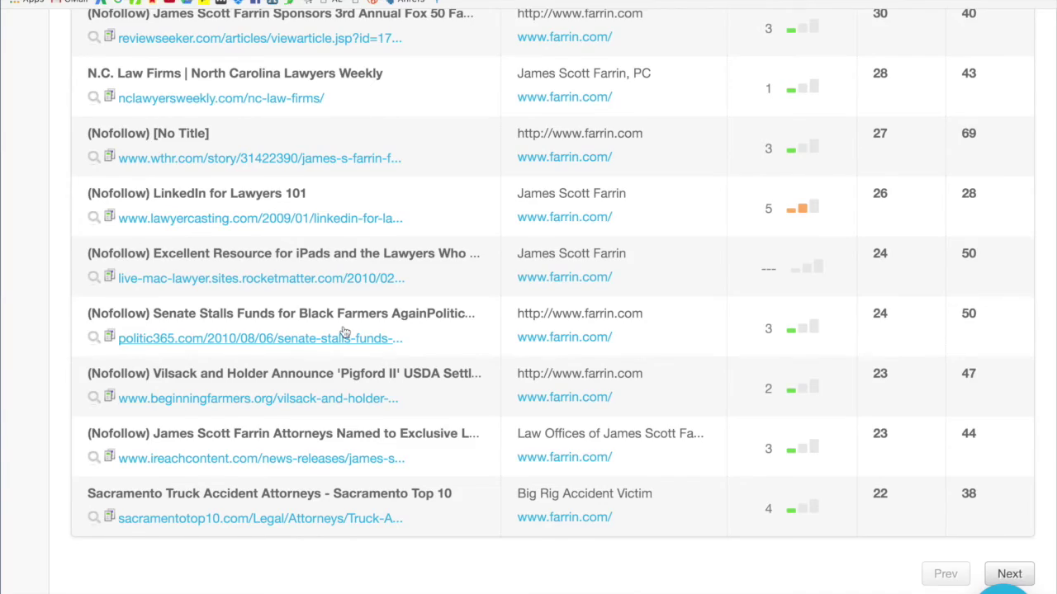
scroll(345, 331, "up", 15)
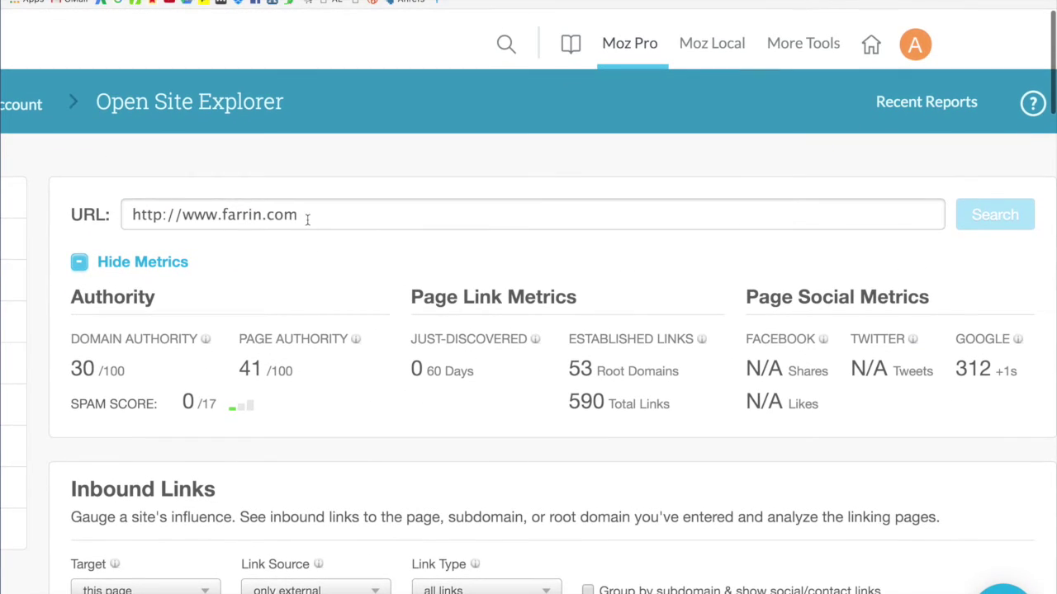
left_click_drag(306, 217, 2, 194)
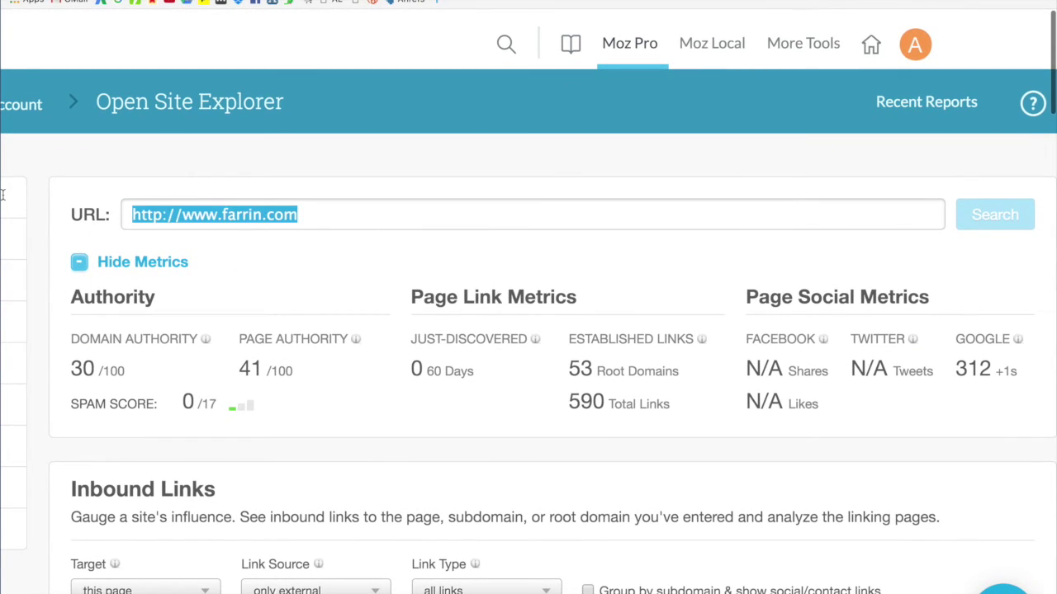
type("http://www.daggettshulerlaw.com/auto-accidents/")
key("Return")
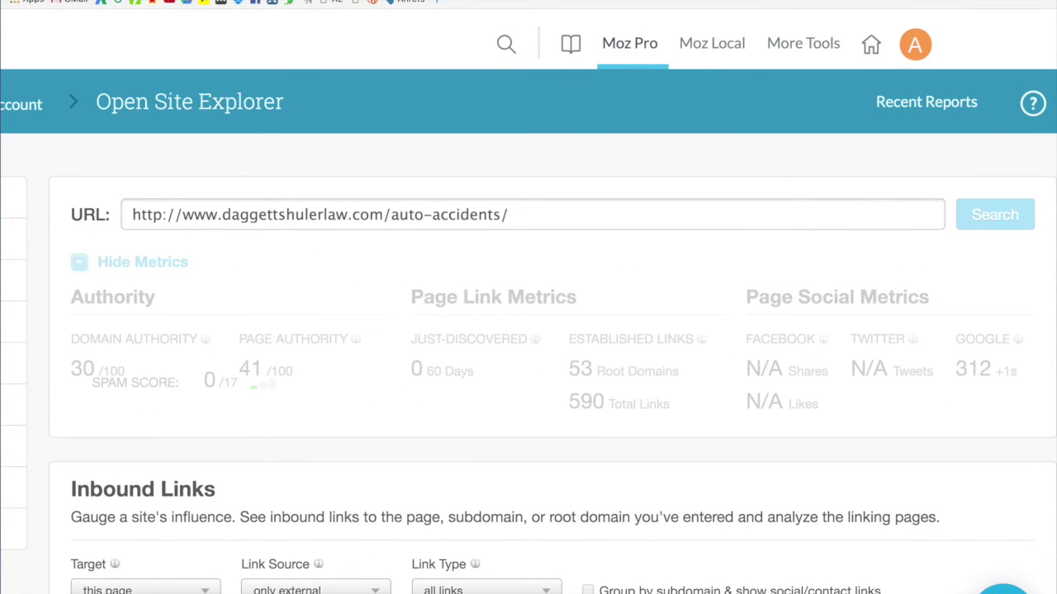
Highlight the page's linking root domains and Page Authority, and check the spam flags of the National Click It Or Ticket inbound link.
double_click(581, 368)
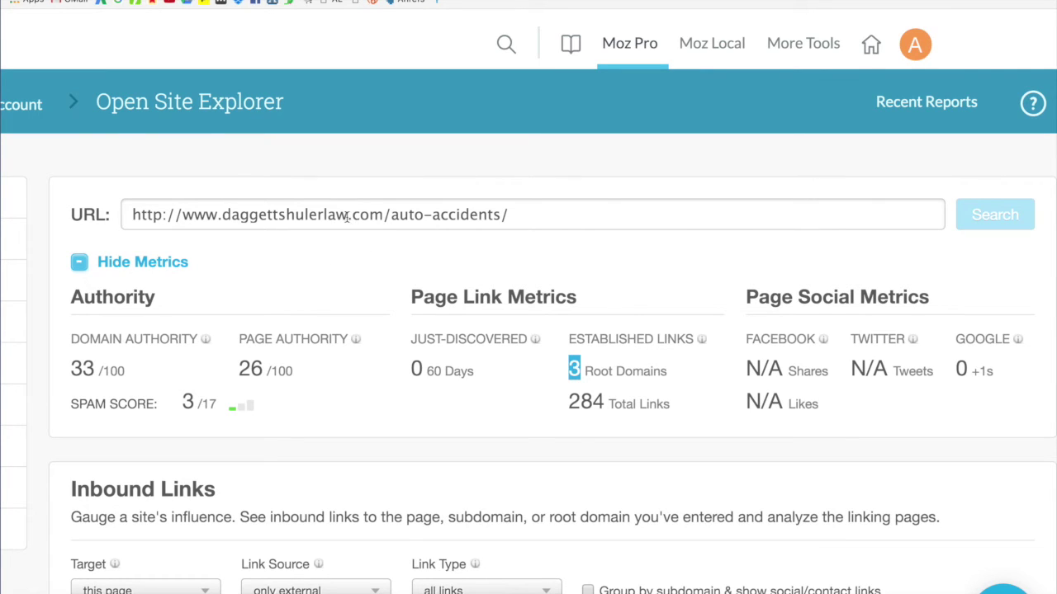
left_click_drag(263, 372, 241, 373)
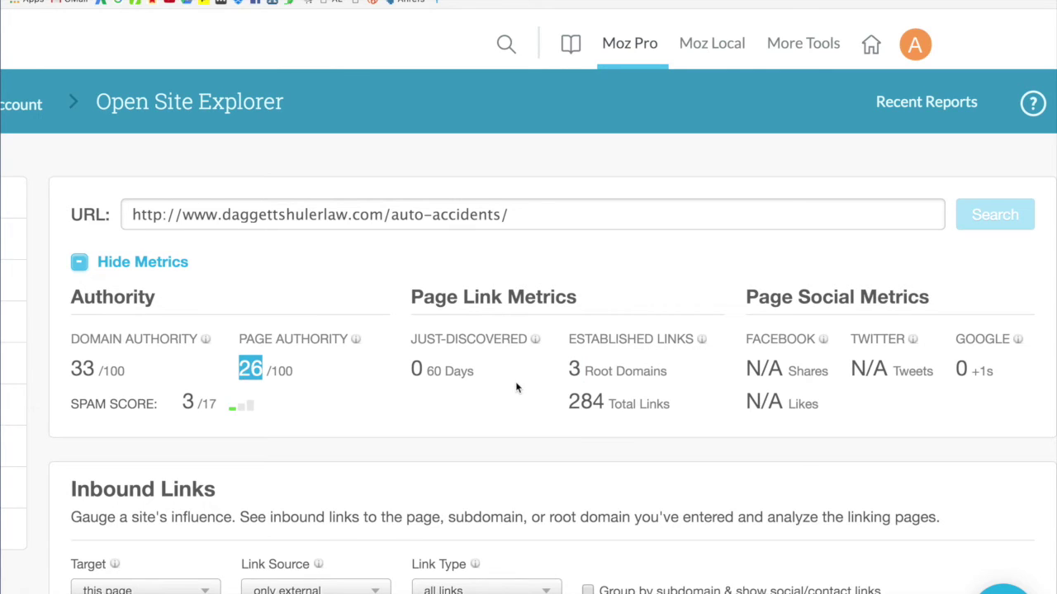
scroll(515, 381, "down", 2)
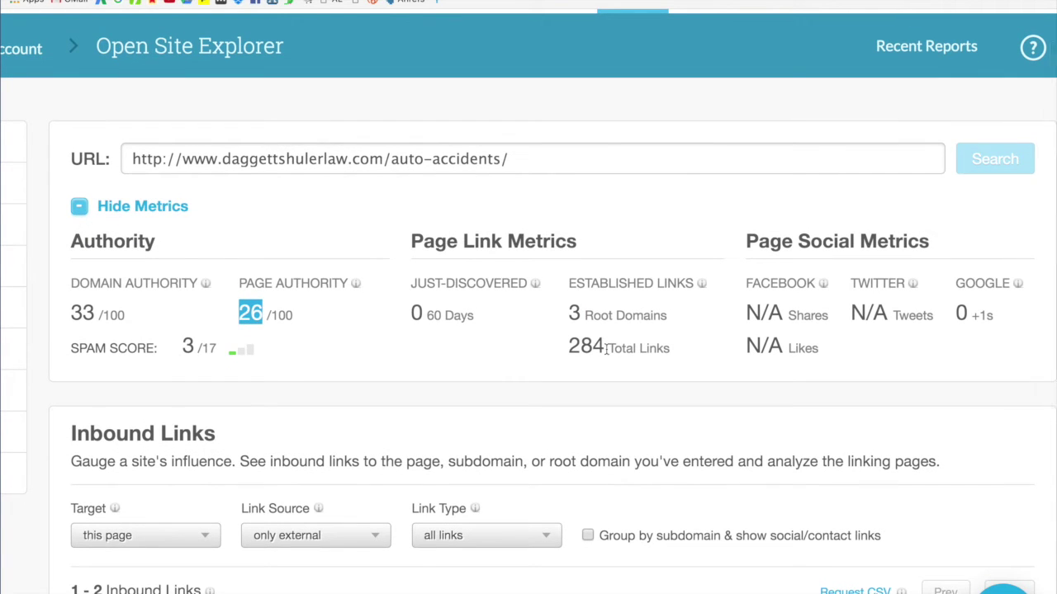
scroll(607, 350, "down", 5)
mouse_move(798, 287)
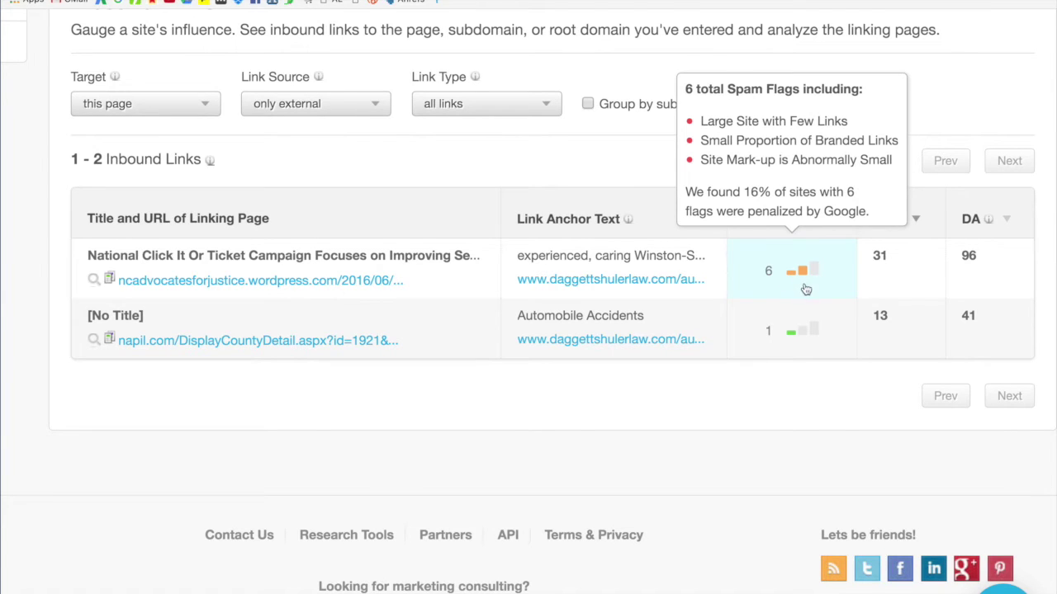
Open the ncadvocatesforjustice.wordpress.com seat belt post, examine its Daggett Shuler backlink and Domain Authority, and return to the Open Site Explorer report.
left_click(280, 282)
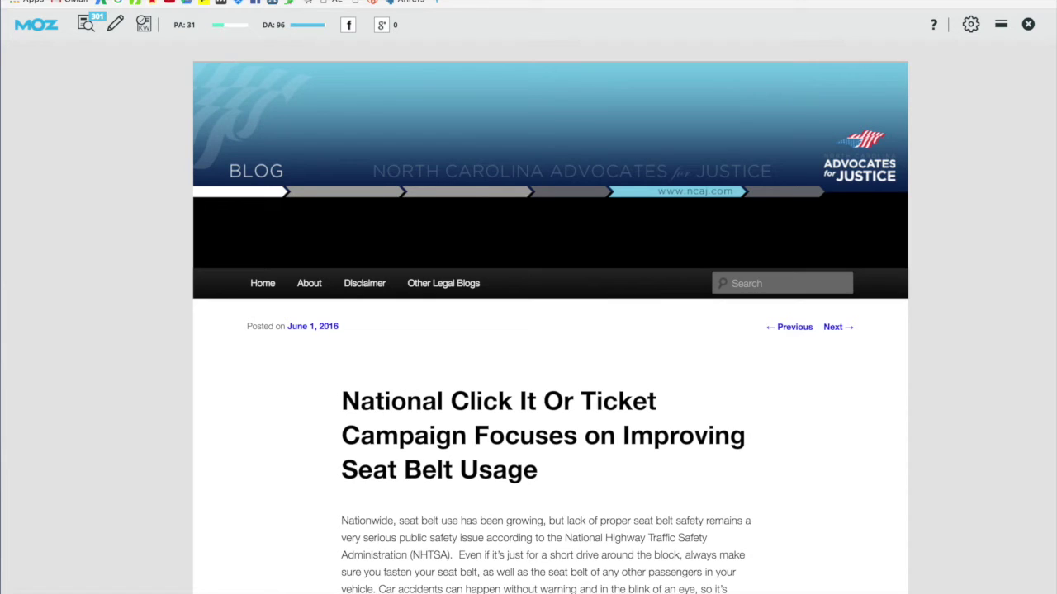
scroll(257, 347, "down", 20)
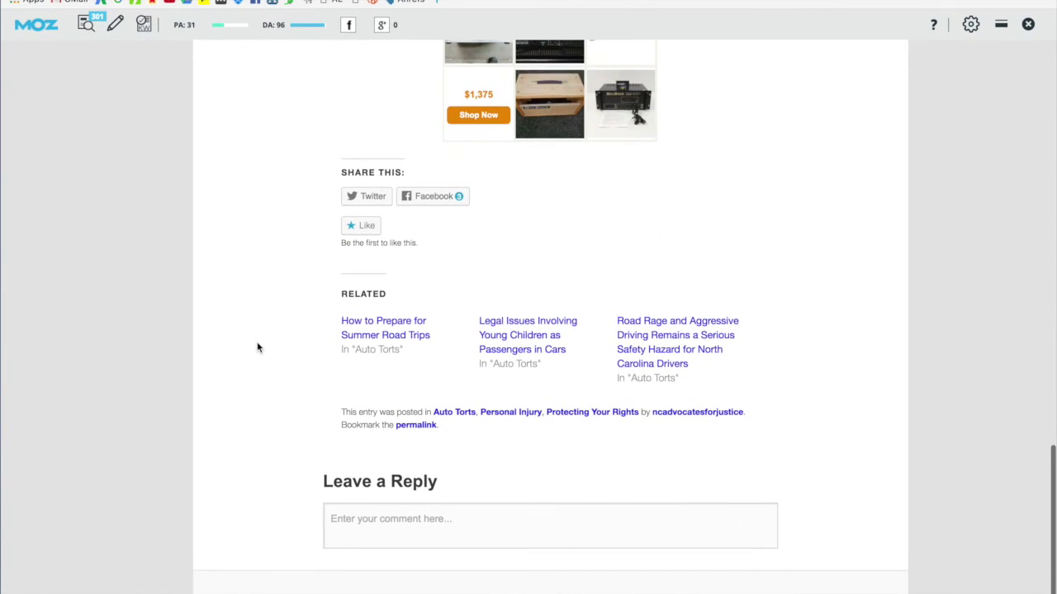
scroll(257, 347, "up", 4)
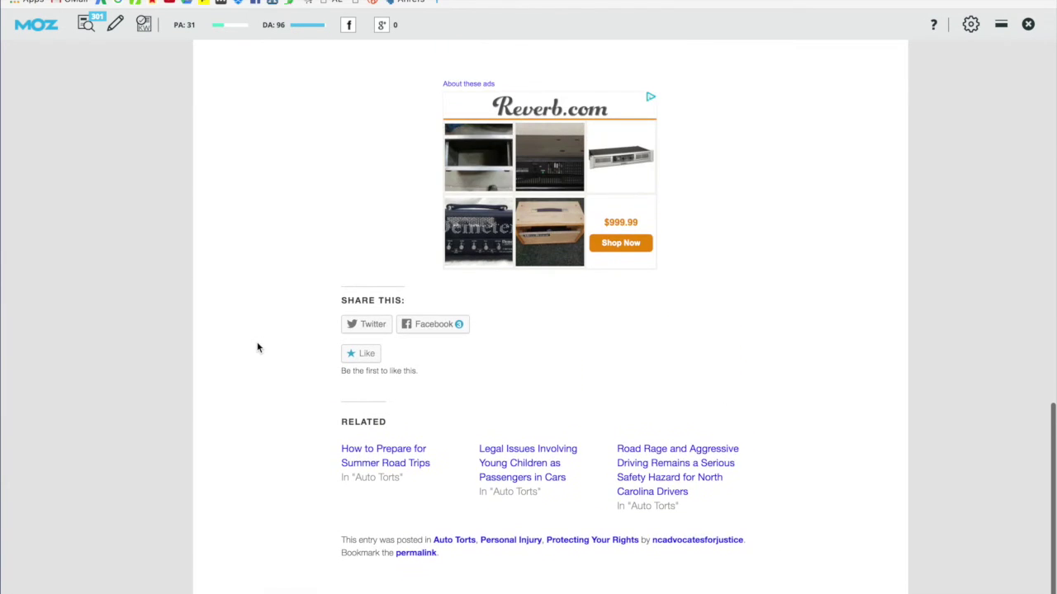
scroll(258, 347, "up", 20)
scroll(259, 346, "down", 4)
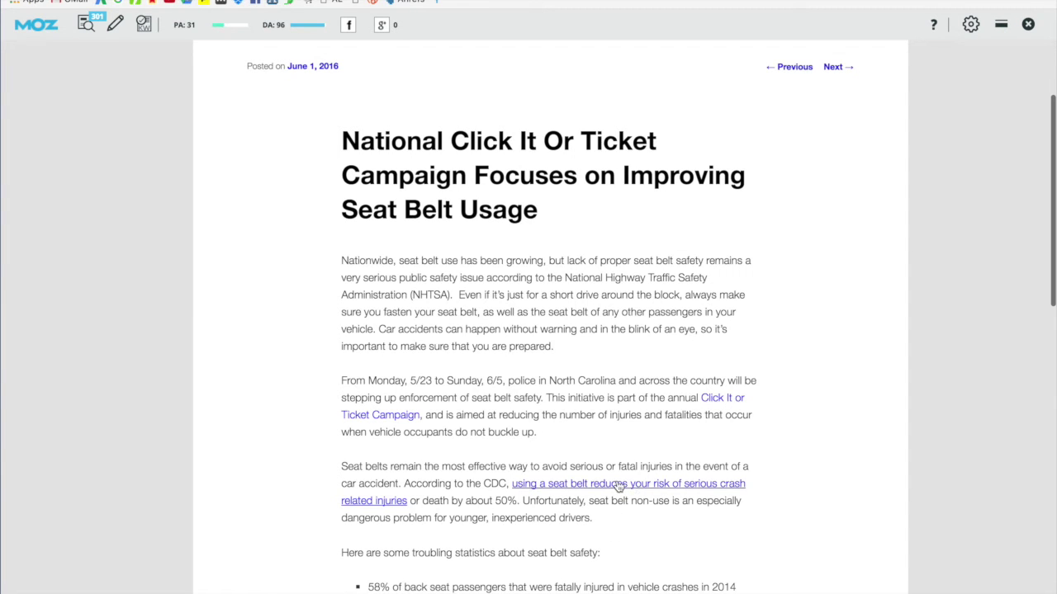
scroll(620, 491, "down", 5)
scroll(620, 487, "down", 3)
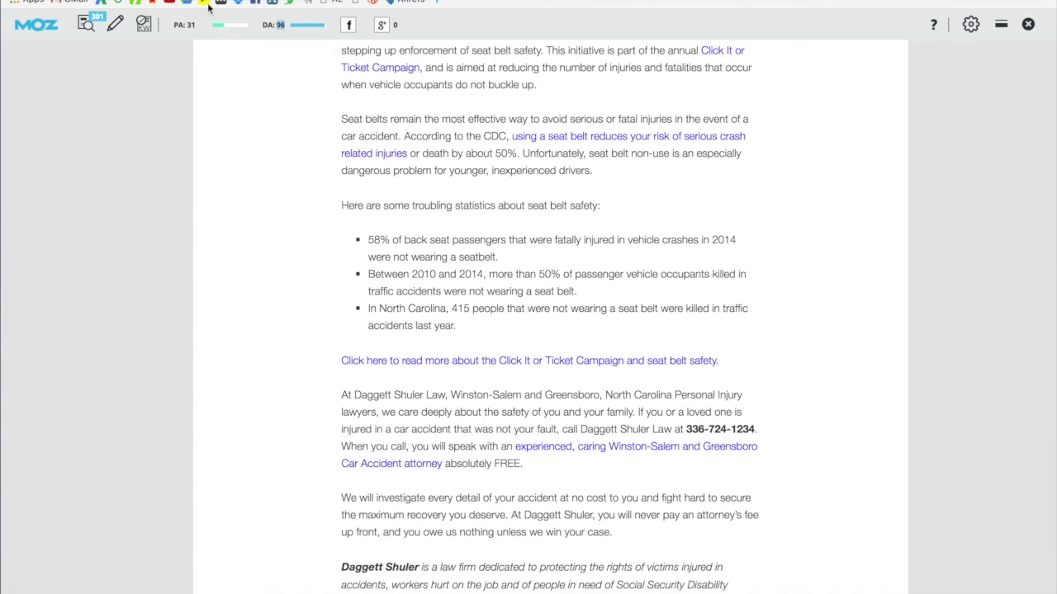
scroll(424, 331, "up", 10)
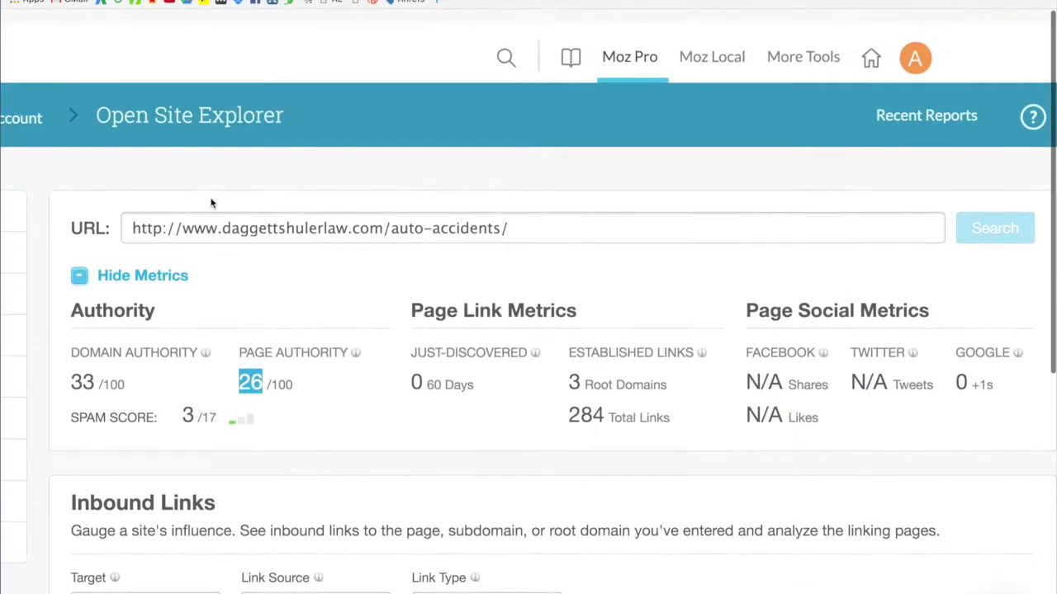
Compare the seat belt post with the Daggett Shuler inbound links report and recheck the spam flags of its National Click It Or Ticket link.
scroll(210, 202, "down", 6)
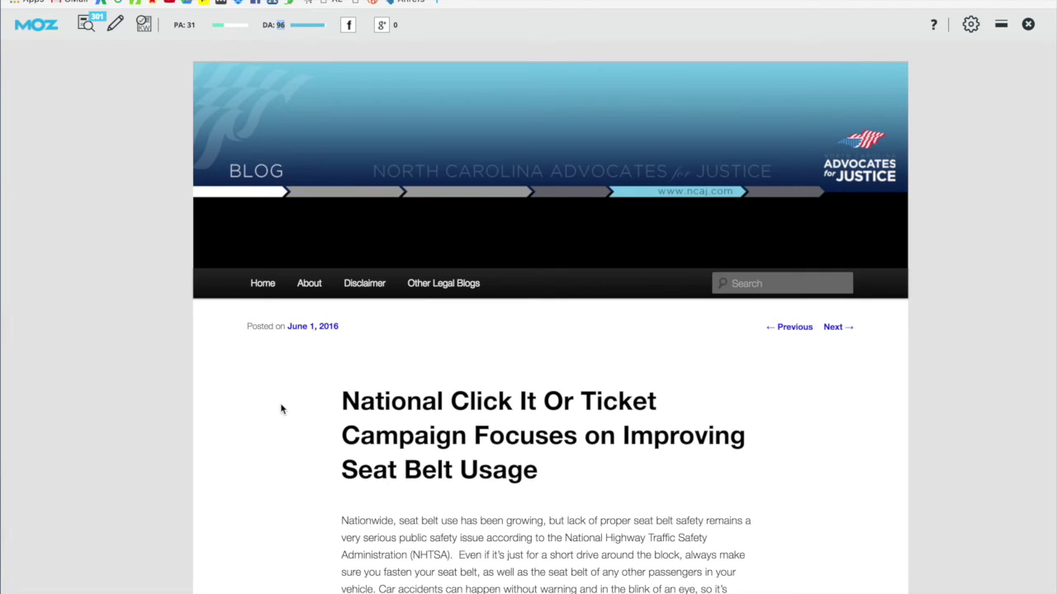
scroll(281, 408, "down", 3)
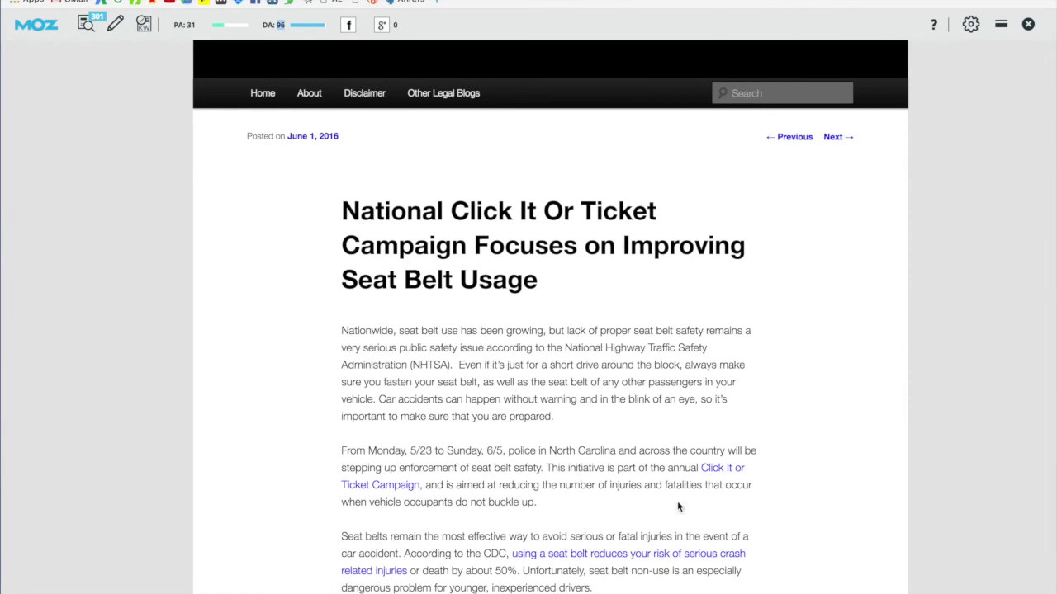
key("ctrl+Tab")
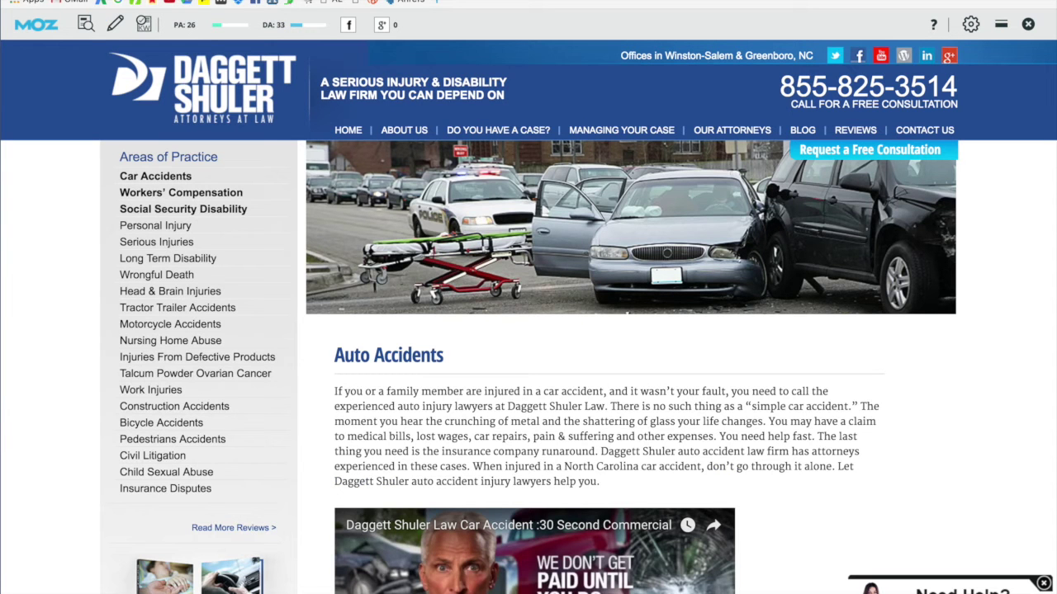
key("ctrl+Tab")
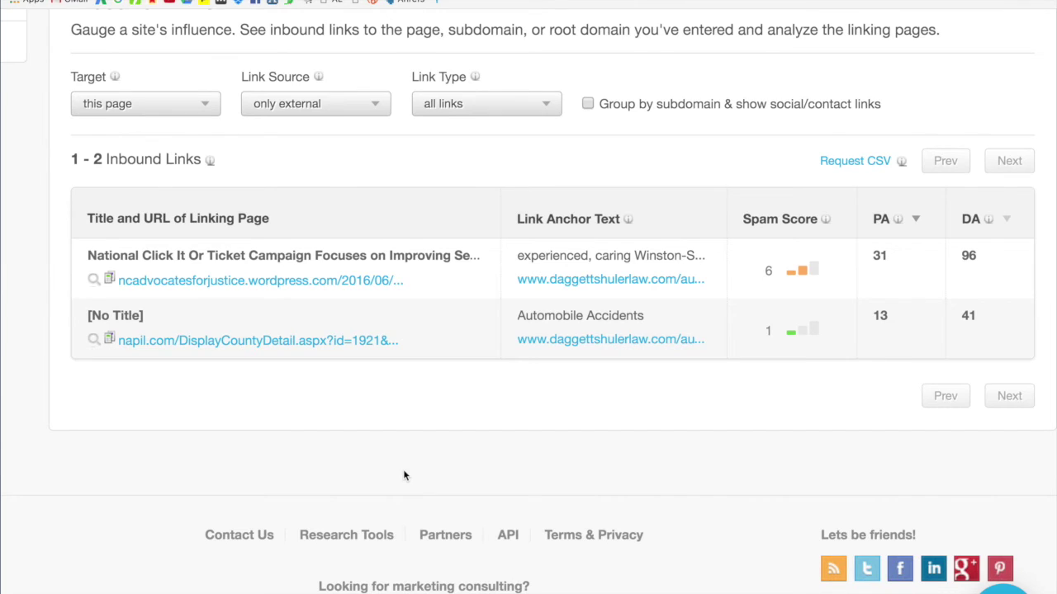
scroll(403, 475, "up", 6)
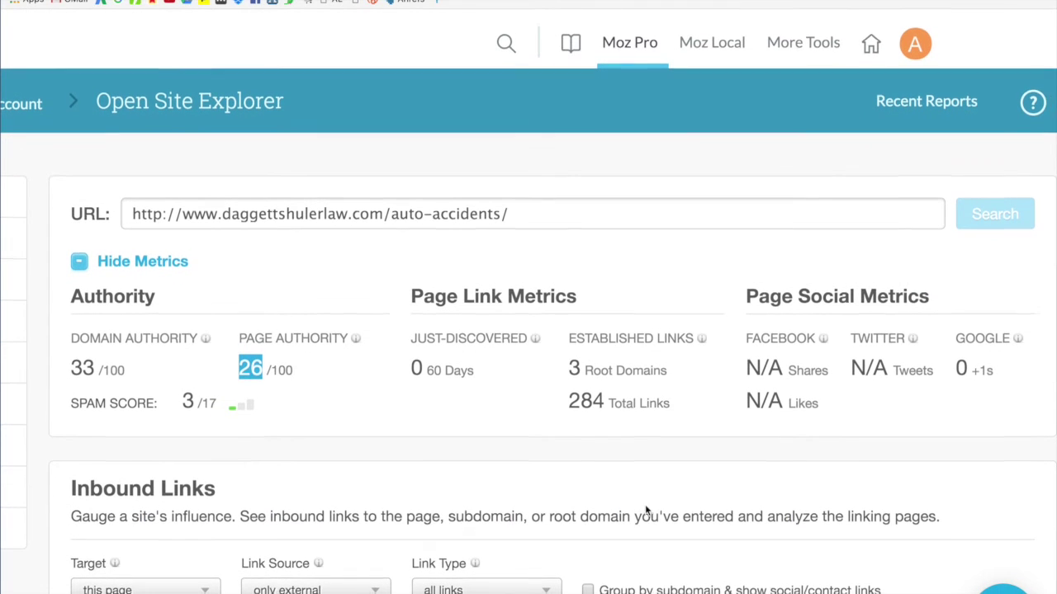
scroll(645, 504, "down", 5)
mouse_move(806, 339)
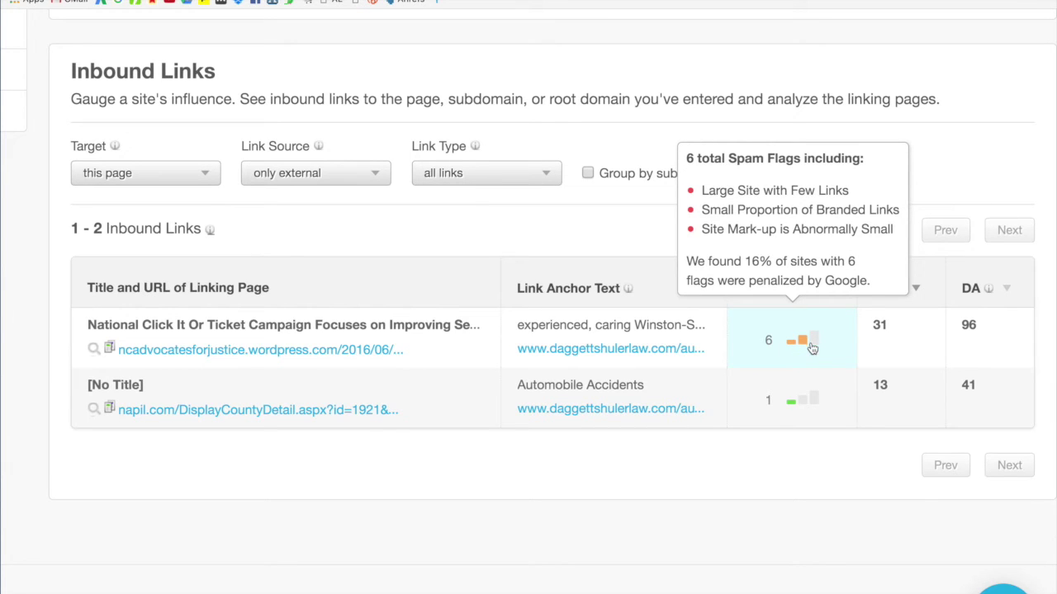
Review the National Click It Or Ticket blog post from its title through the related posts and comment section.
scroll(582, 196, "up", 5)
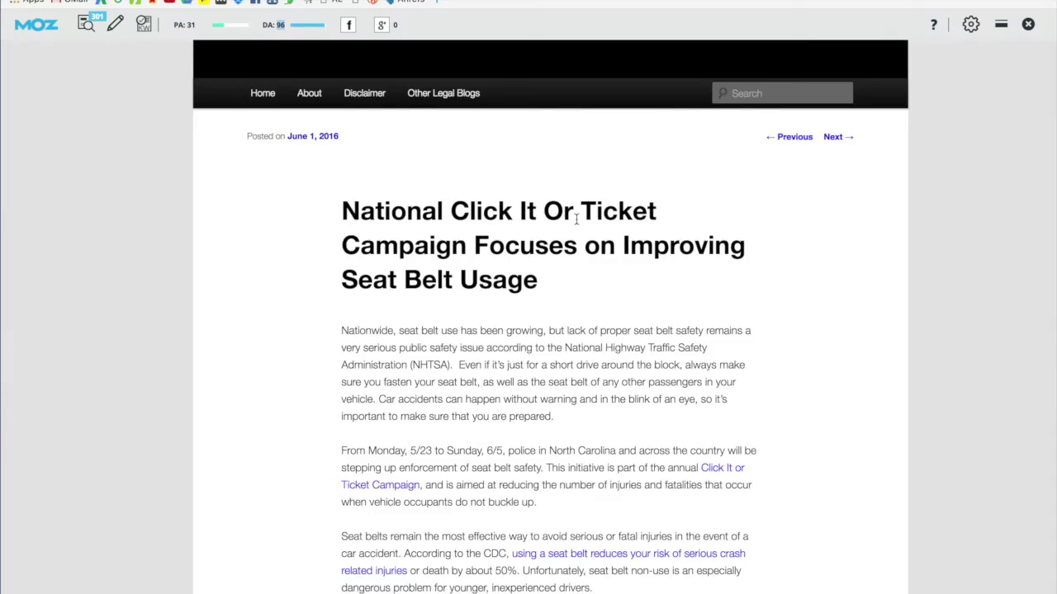
scroll(576, 219, "down", 5)
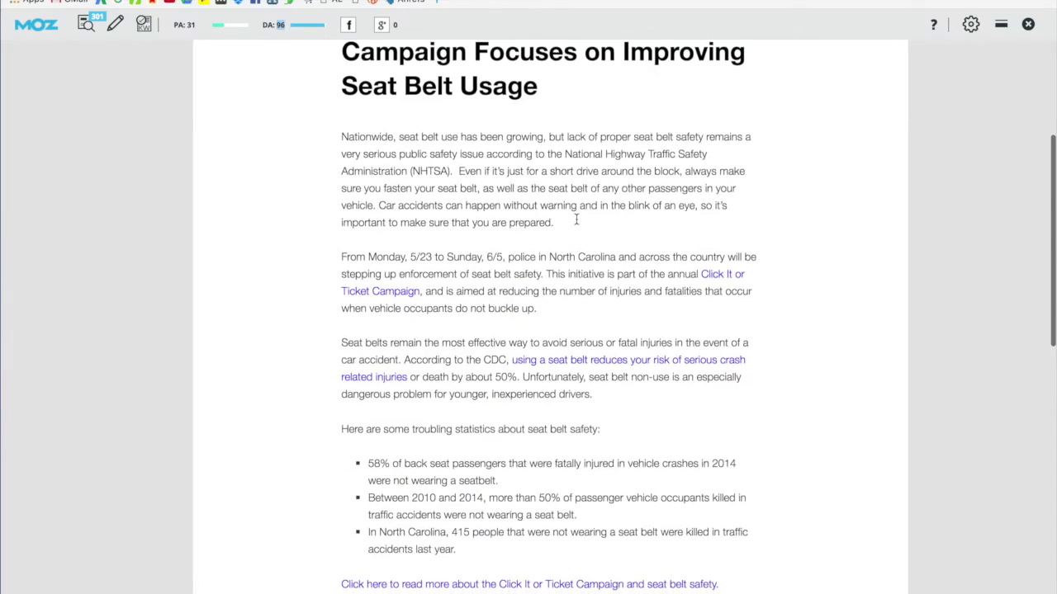
scroll(576, 219, "down", 8)
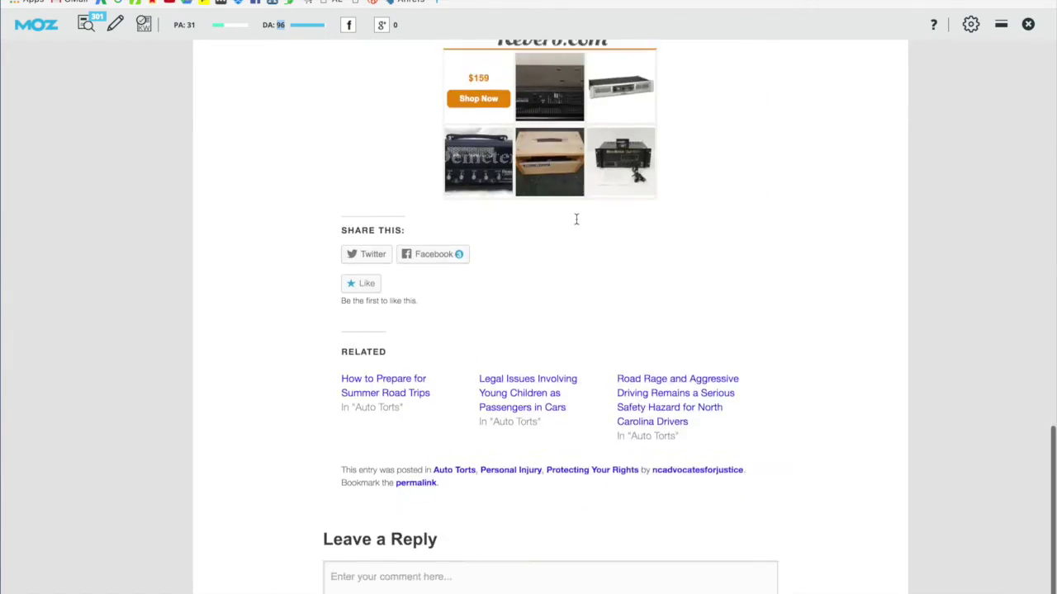
scroll(577, 219, "up", 6)
scroll(576, 219, "up", 8)
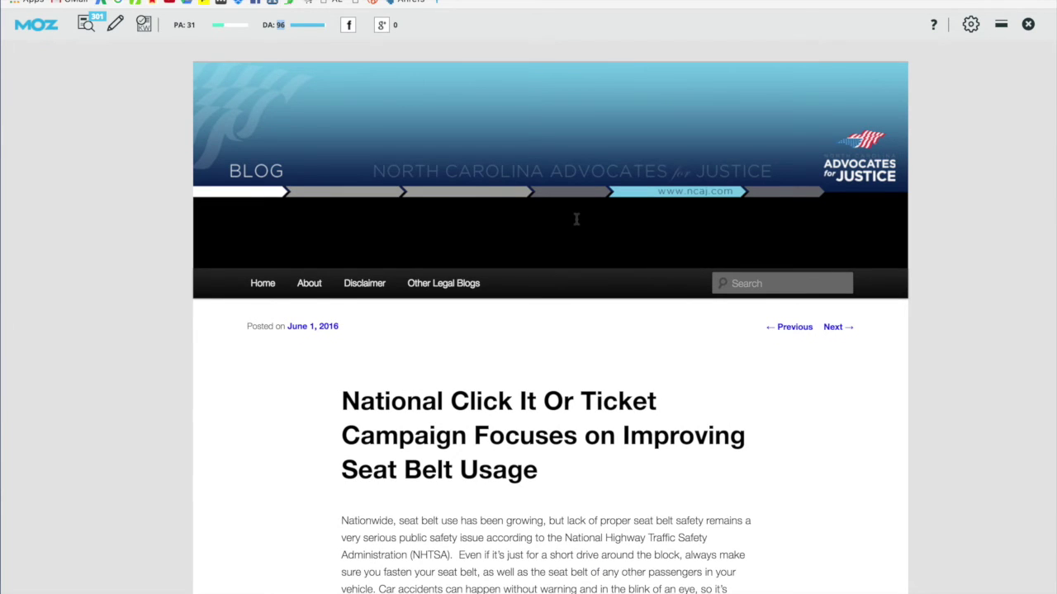
Look over the Google results for "miami car accident lawyer", leaving the search query as it is.
key("ctrl+Tab")
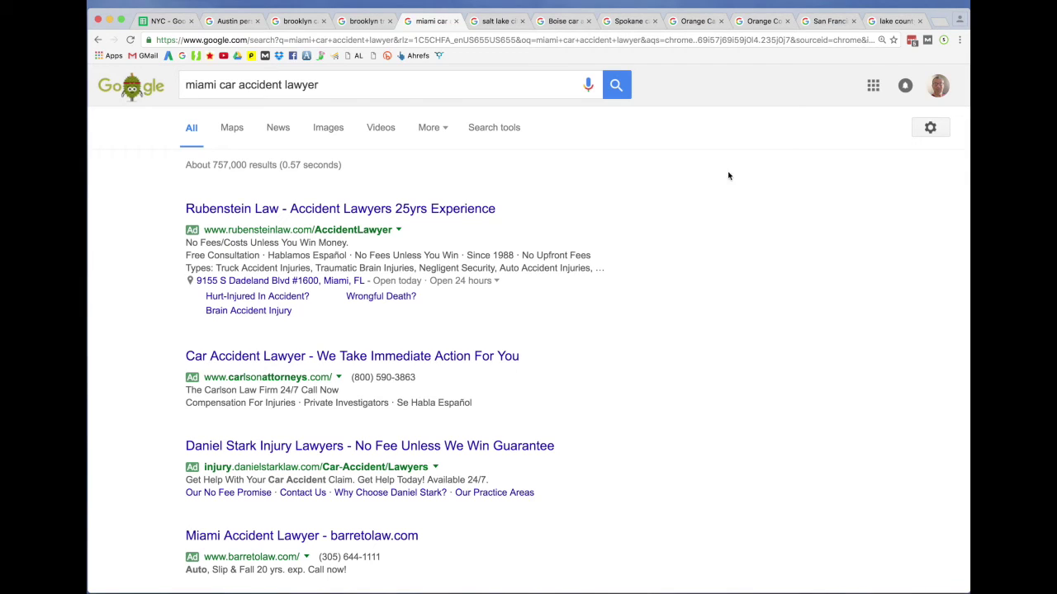
left_click(352, 82)
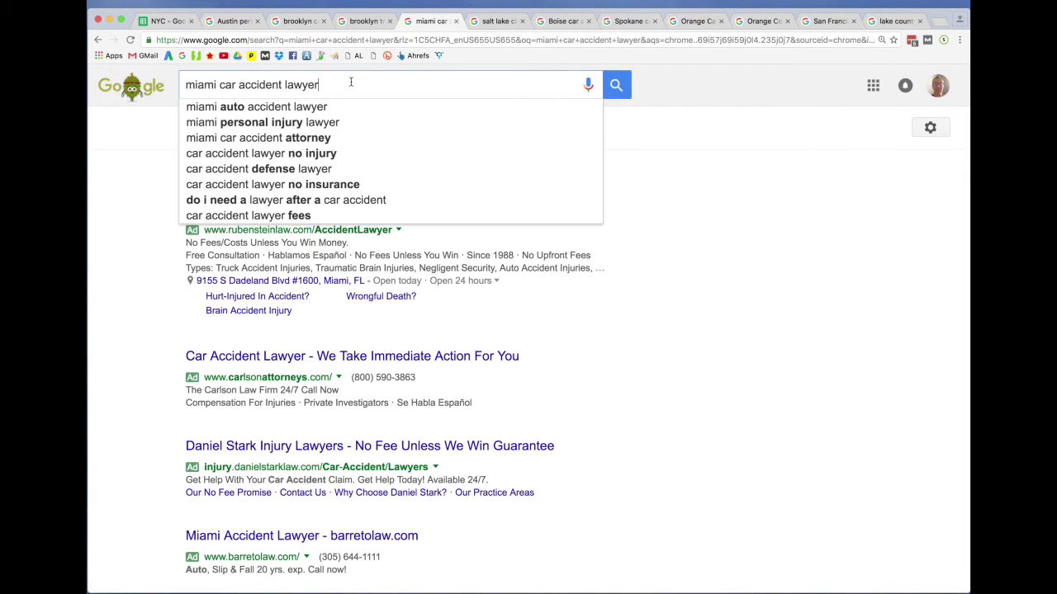
left_click(641, 384)
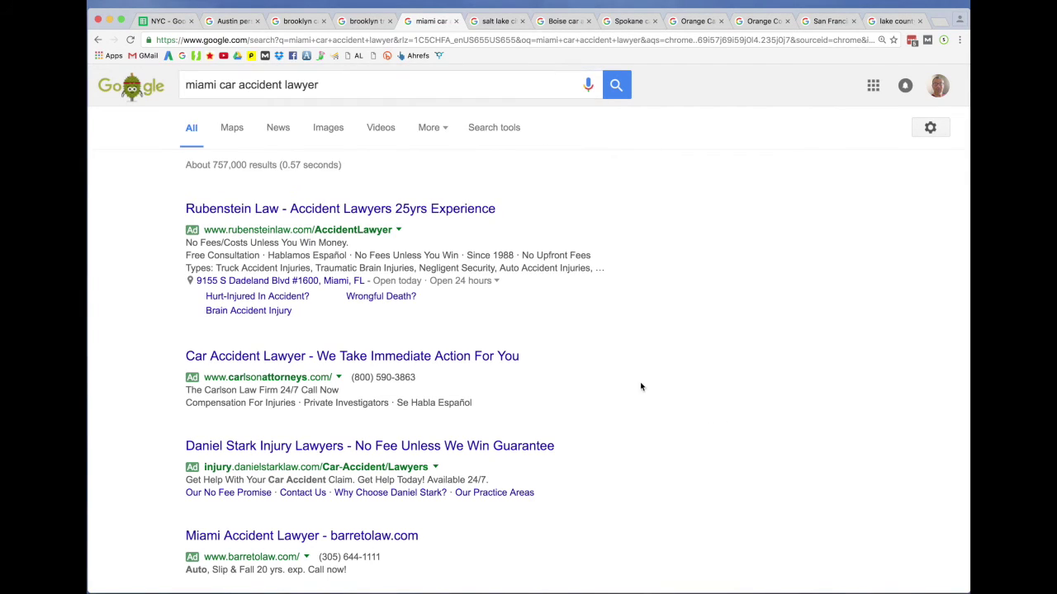
scroll(572, 356, "down", 5)
scroll(572, 354, "up", 5)
scroll(666, 247, "down", 3)
scroll(665, 247, "up", 3)
Open the NYC ranking spreadsheet, look through its search terms, and select the "car accident lawyer NYC" term.
left_click(165, 20)
scroll(471, 241, "down", 5)
scroll(470, 241, "up", 5)
scroll(285, 236, "down", 20)
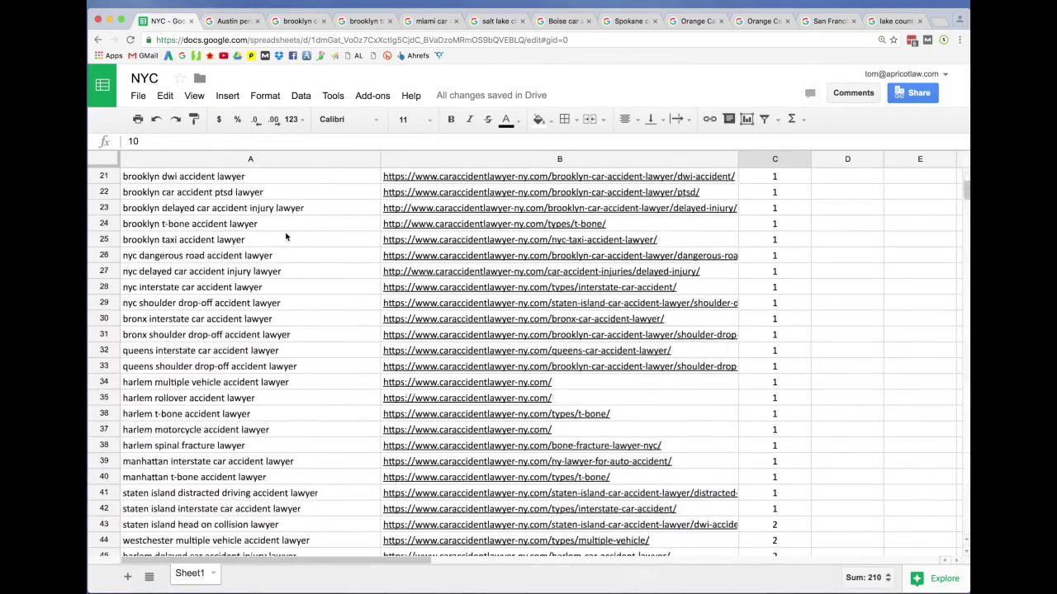
scroll(286, 236, "down", 20)
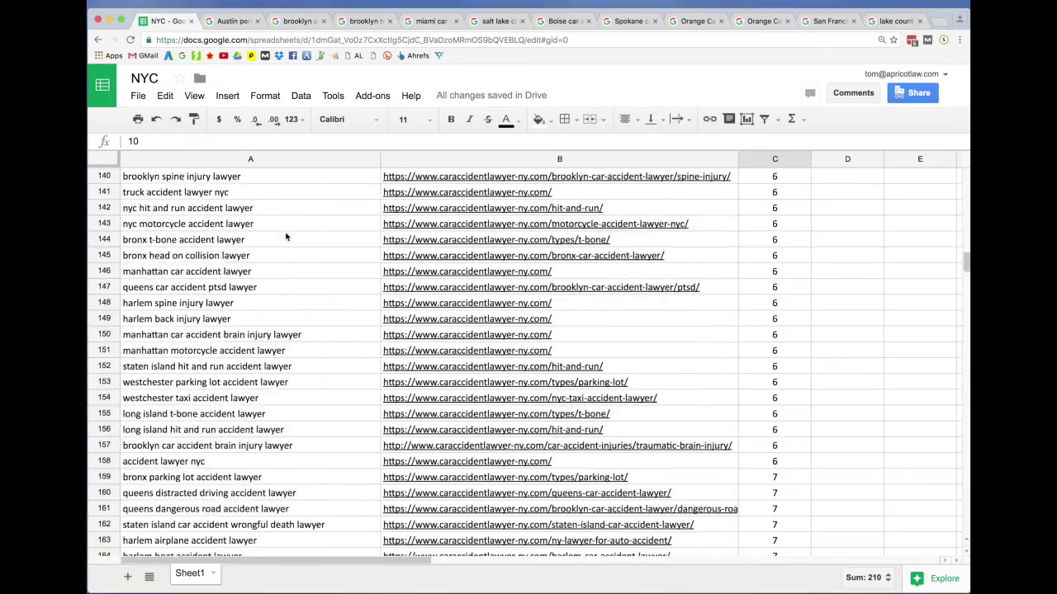
scroll(485, 250, "down", 20)
scroll(486, 248, "up", 20)
left_click(312, 271)
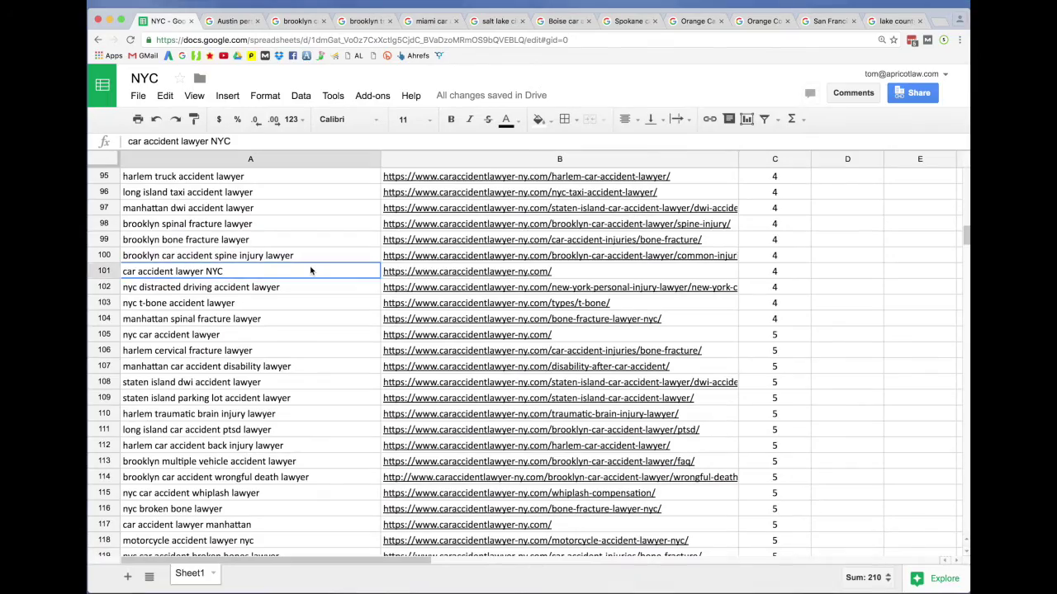
Examine the search terms, ranking URLs and current ranks in the NYC sheet from the first row to the last.
scroll(312, 270, "up", 20)
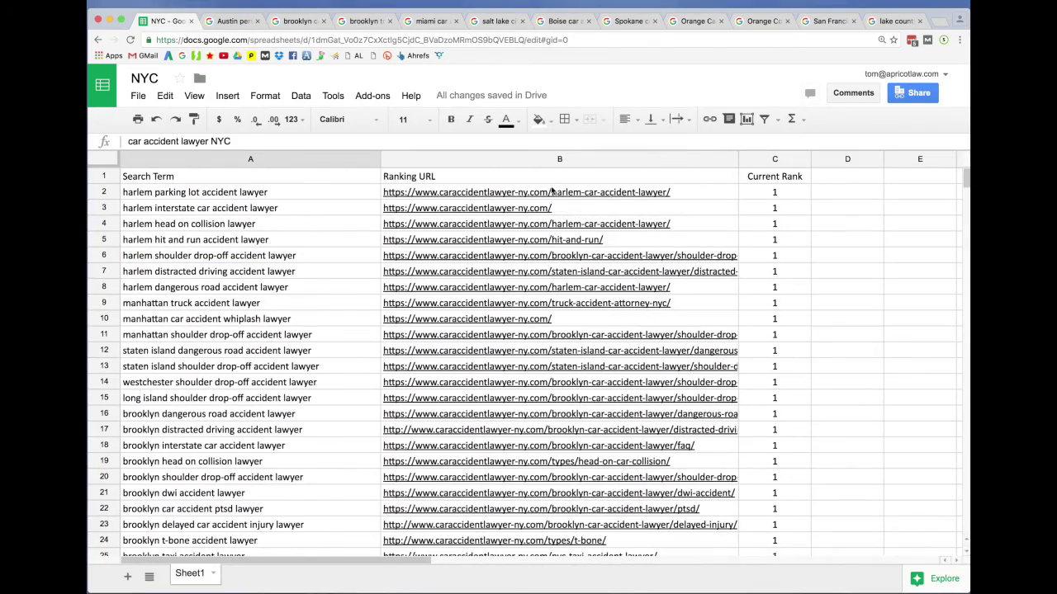
scroll(757, 283, "down", 6)
scroll(757, 282, "down", 15)
scroll(758, 283, "up", 12)
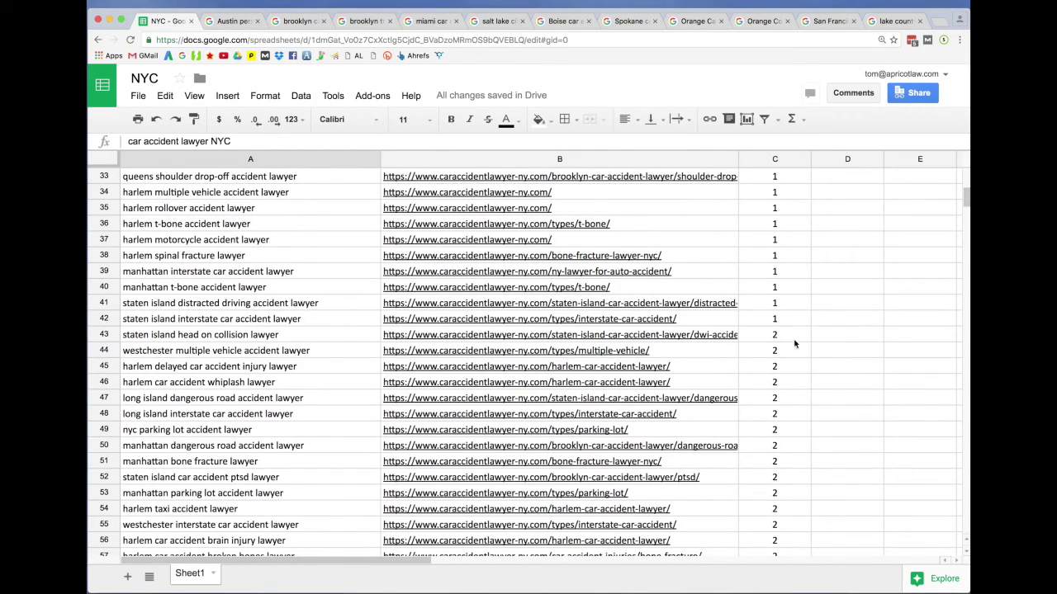
scroll(749, 221, "down", 15)
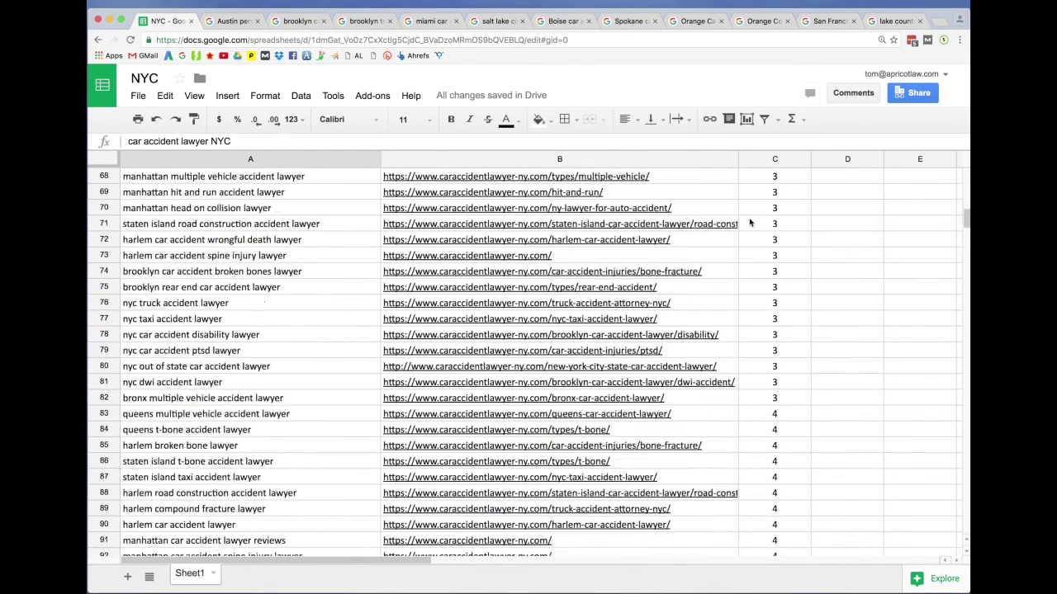
scroll(749, 221, "down", 20)
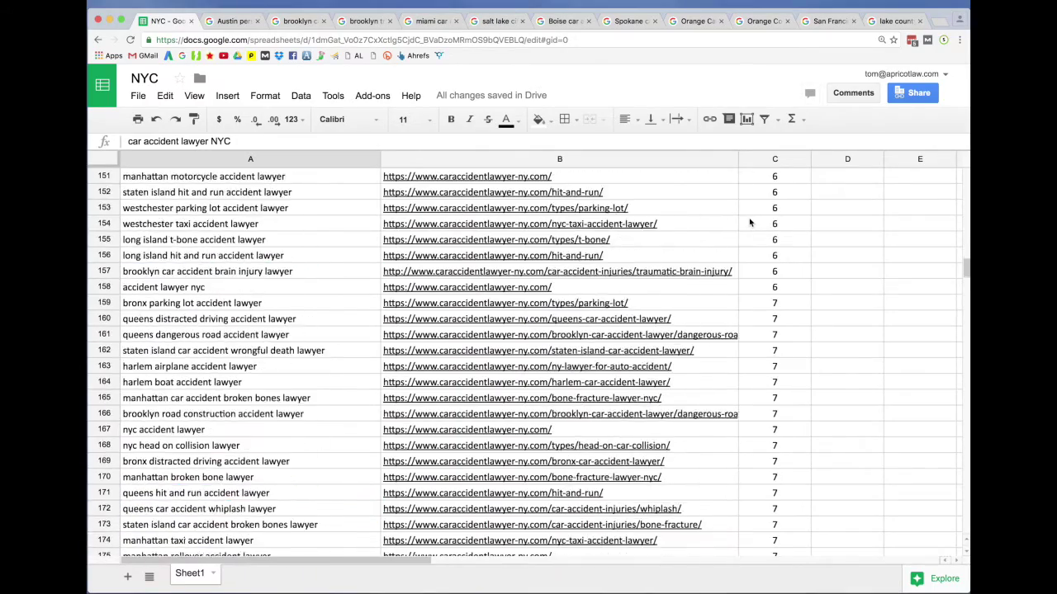
scroll(230, 232, "down", 7)
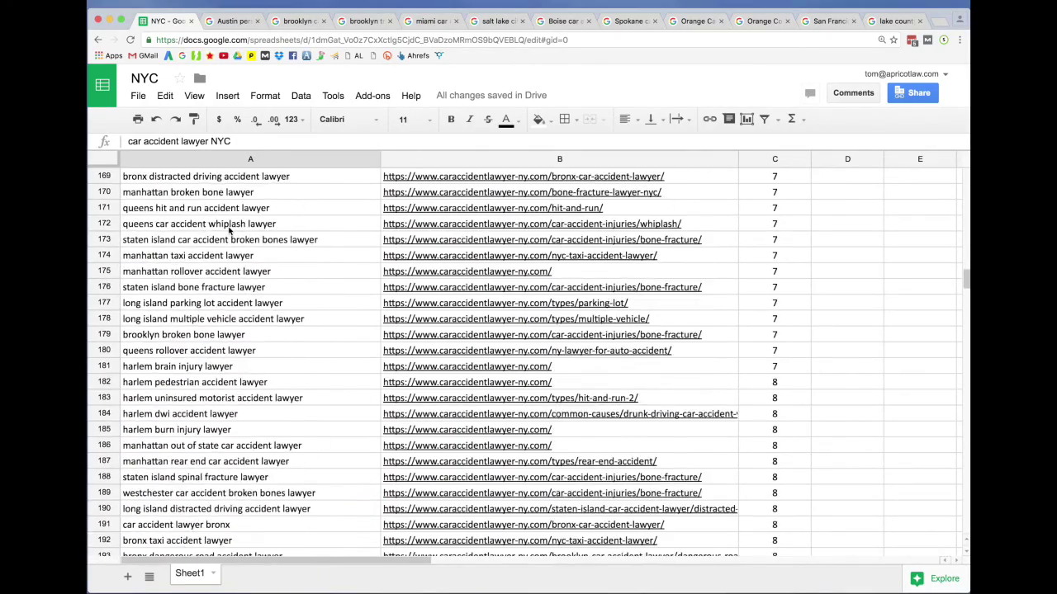
scroll(230, 232, "down", 6)
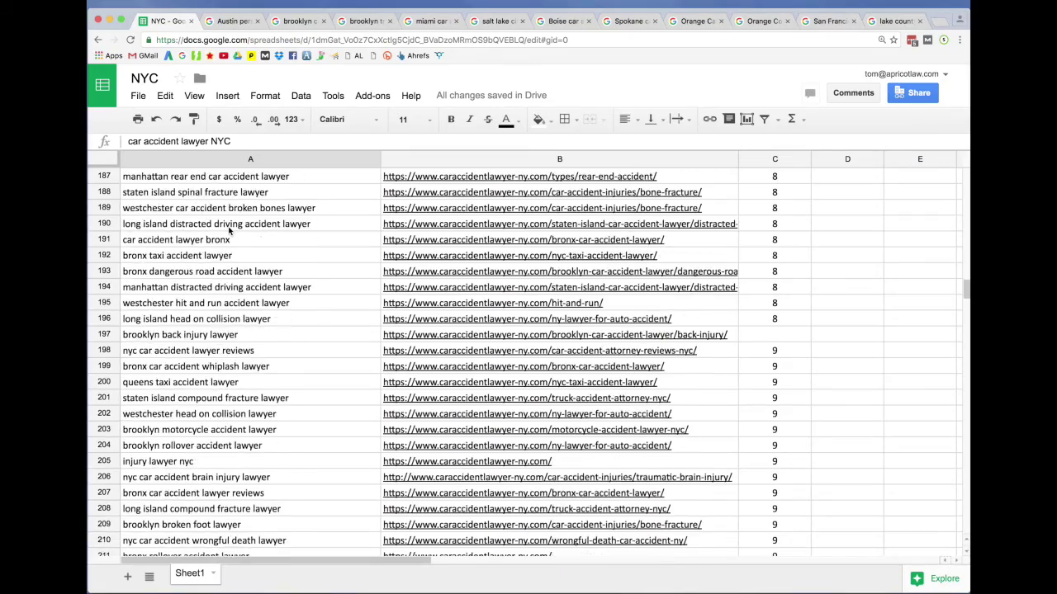
scroll(231, 232, "down", 7)
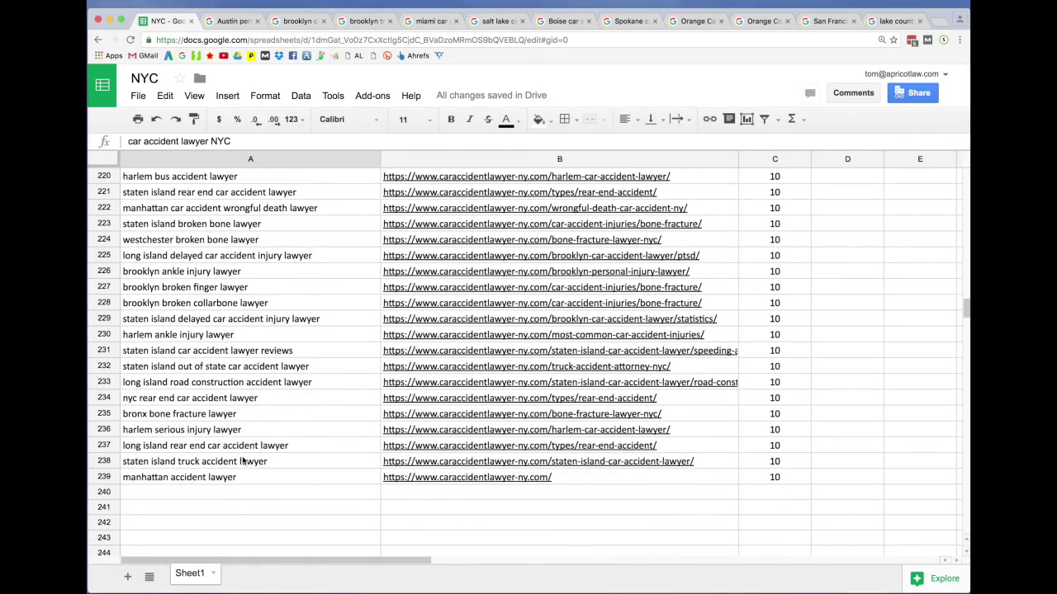
scroll(242, 462, "up", 20)
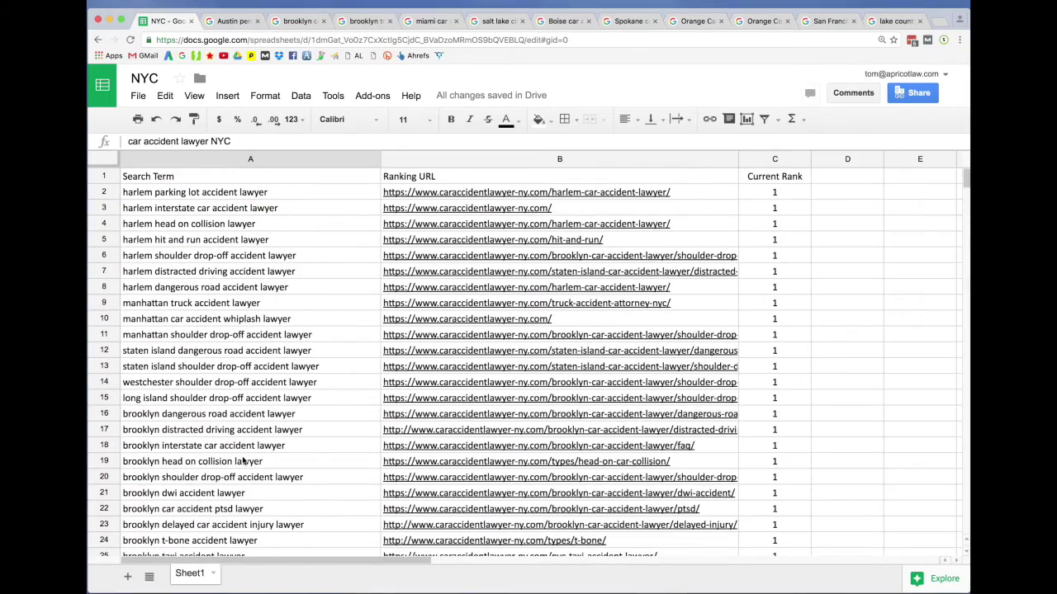
Open the colleylaw.net result for "Austin personal injury lawyer" and check the site's footer for its developer credit.
left_click(233, 21)
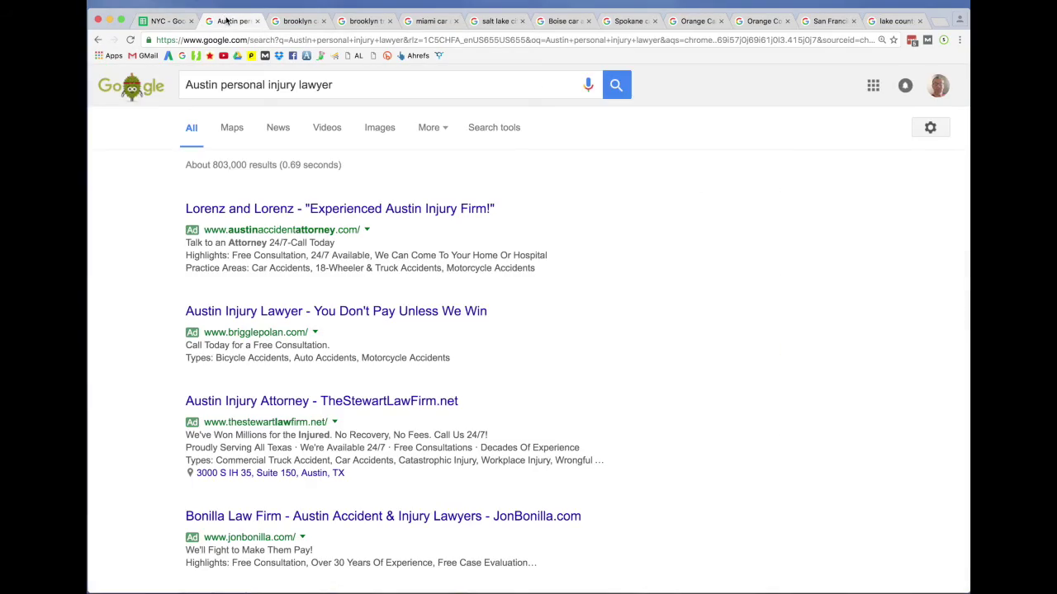
scroll(666, 261, "down", 7)
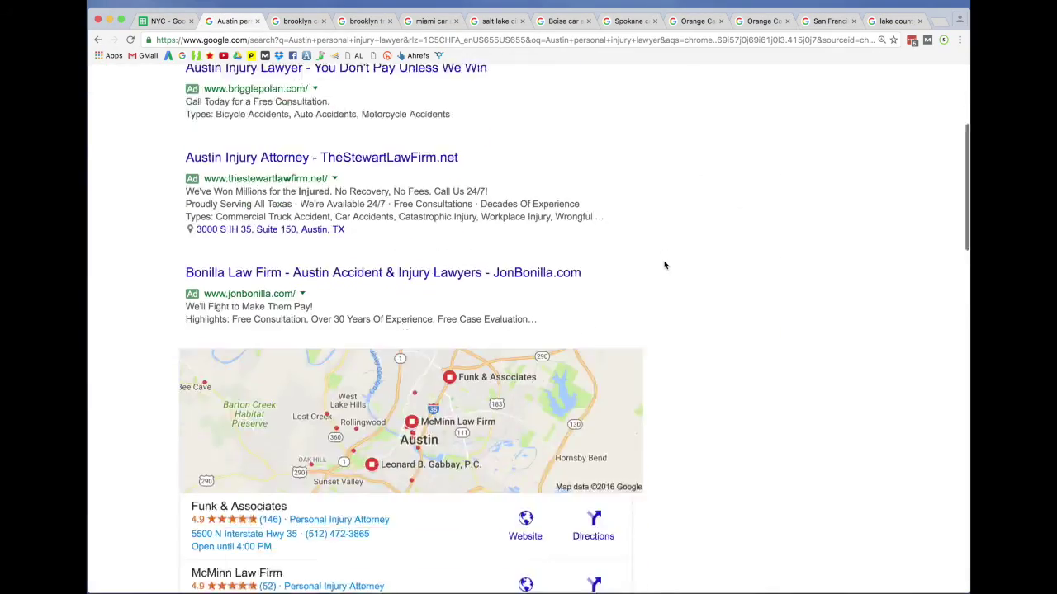
scroll(665, 264, "down", 2)
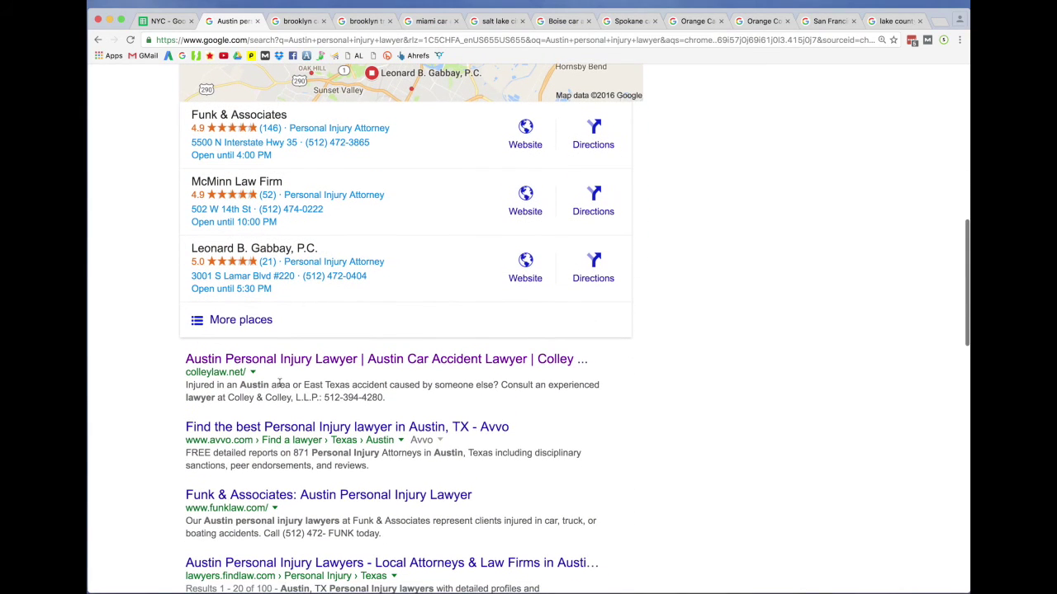
left_click(295, 360)
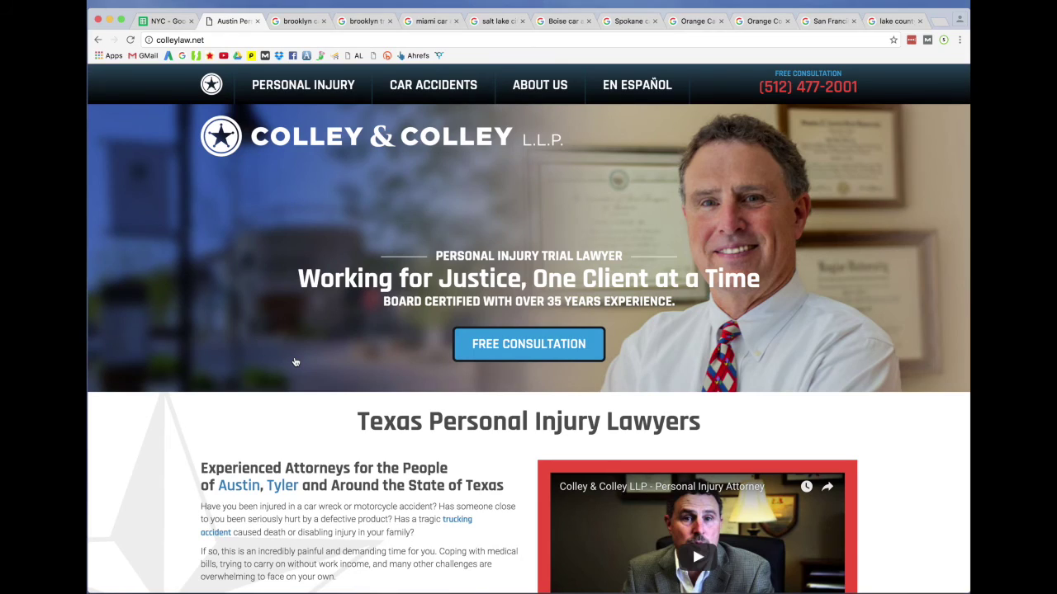
scroll(294, 361, "down", 20)
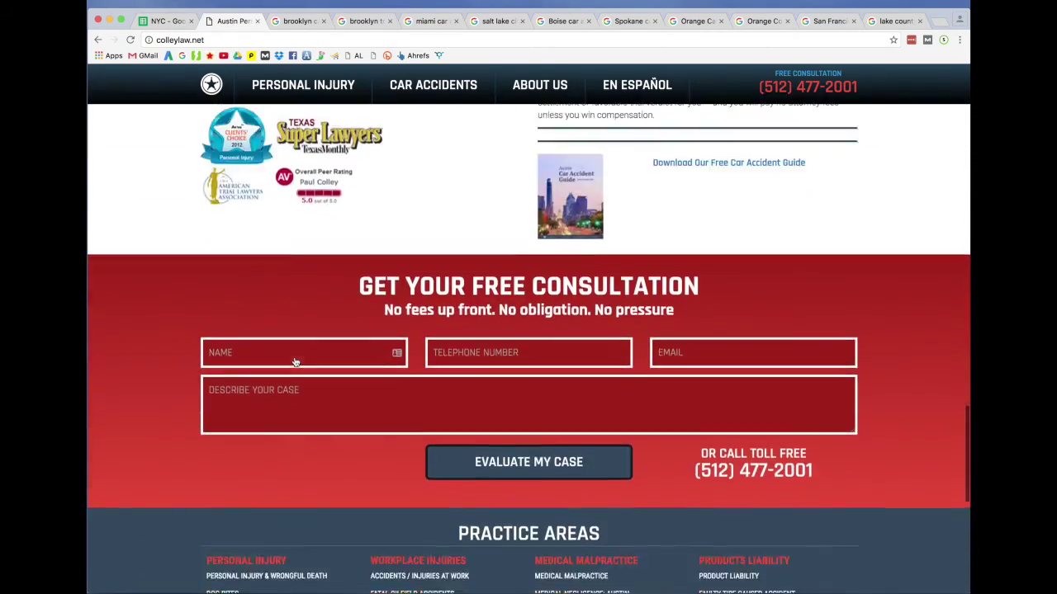
scroll(295, 362, "down", 2)
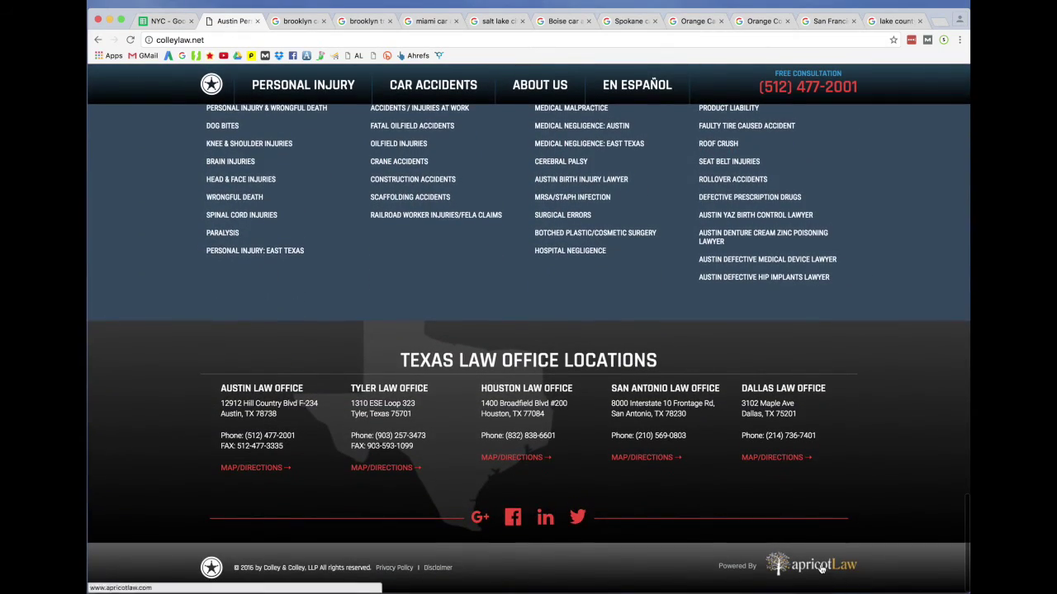
Open the klawnyc.com result for "brooklyn car accident lawyer" and check the page's footer for its developer credit.
left_click(296, 23)
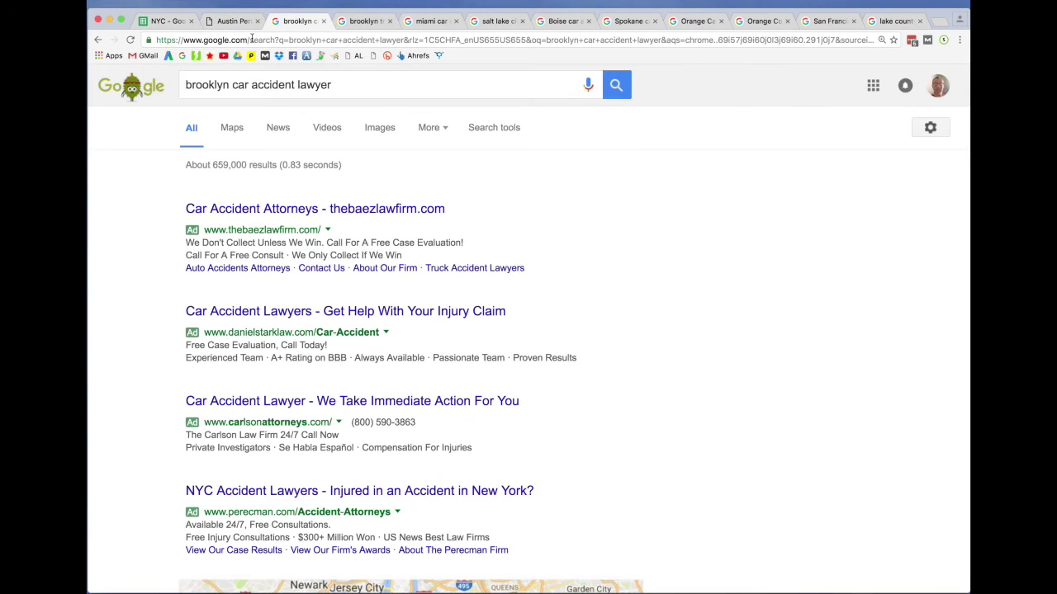
scroll(605, 219, "down", 10)
scroll(605, 225, "down", 5)
left_click(294, 294)
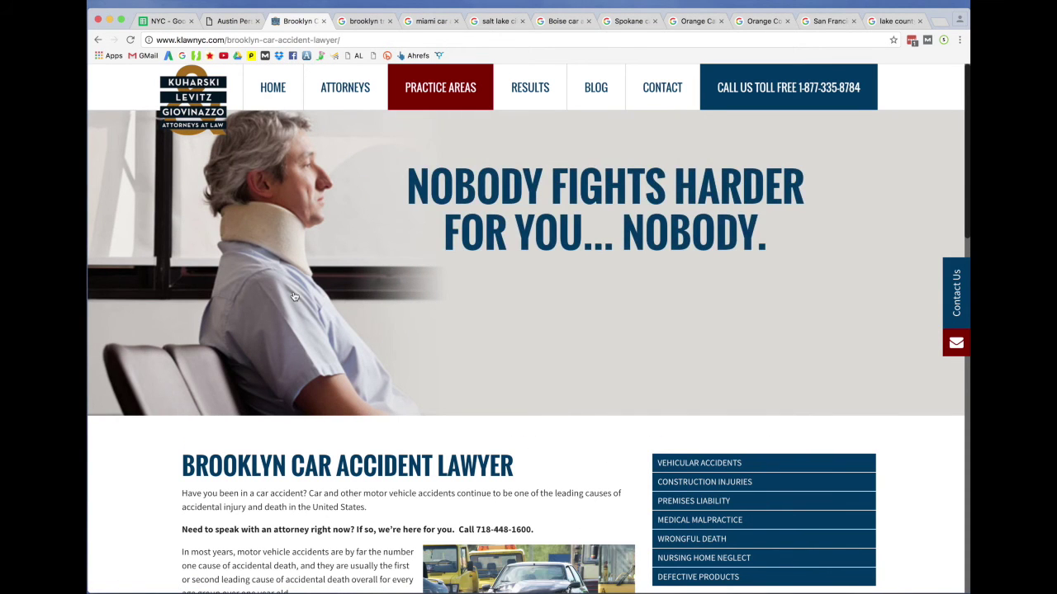
scroll(293, 296, "down", 20)
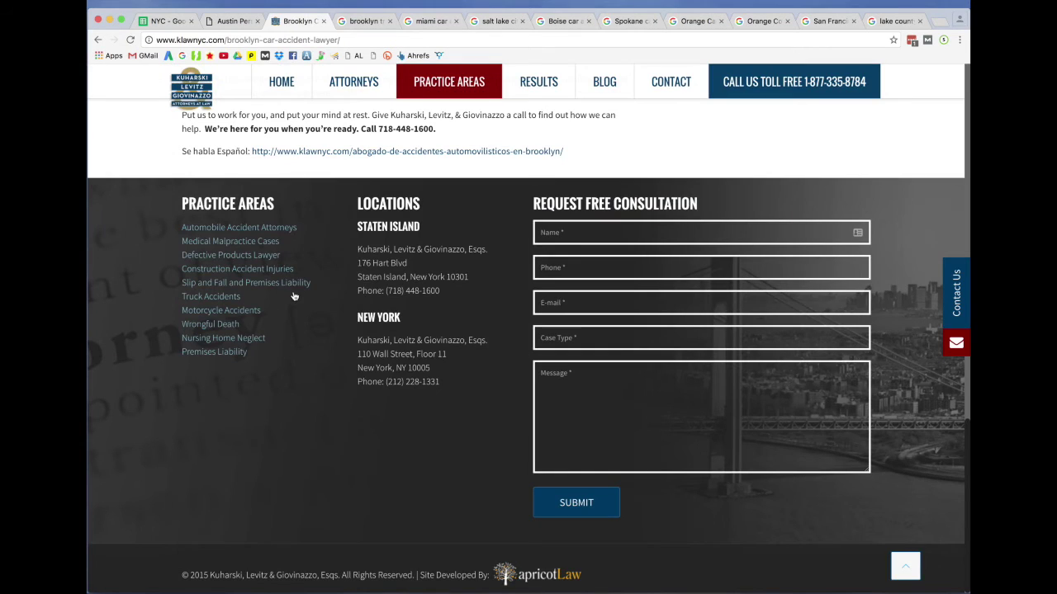
Examine the Google results for "brooklyn truck accident lawyer" and locate the two klawnyc.com listings below the ads.
left_click(359, 23)
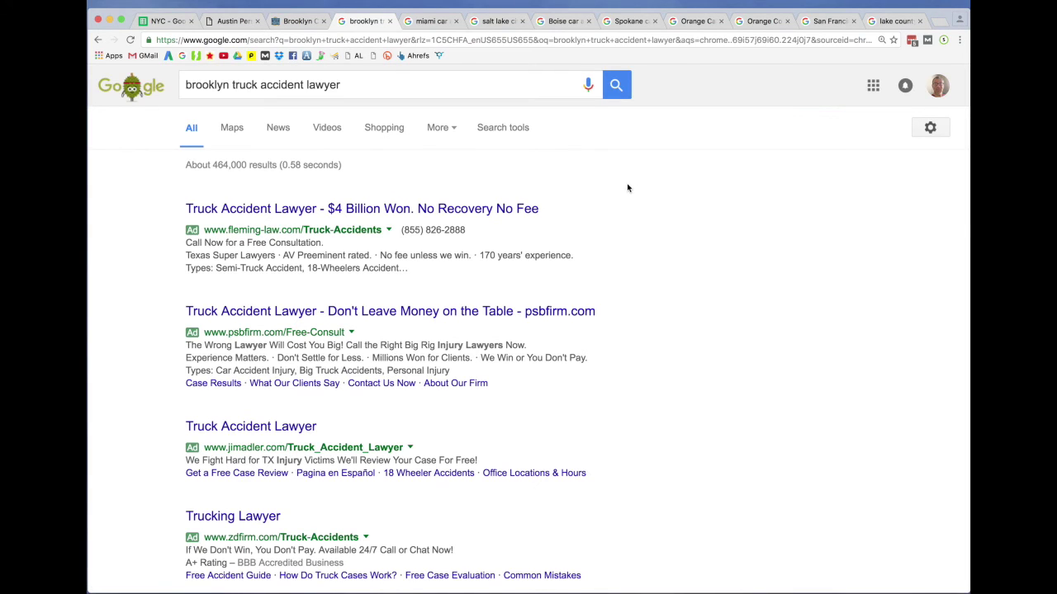
scroll(627, 188, "down", 5)
scroll(628, 188, "down", 3)
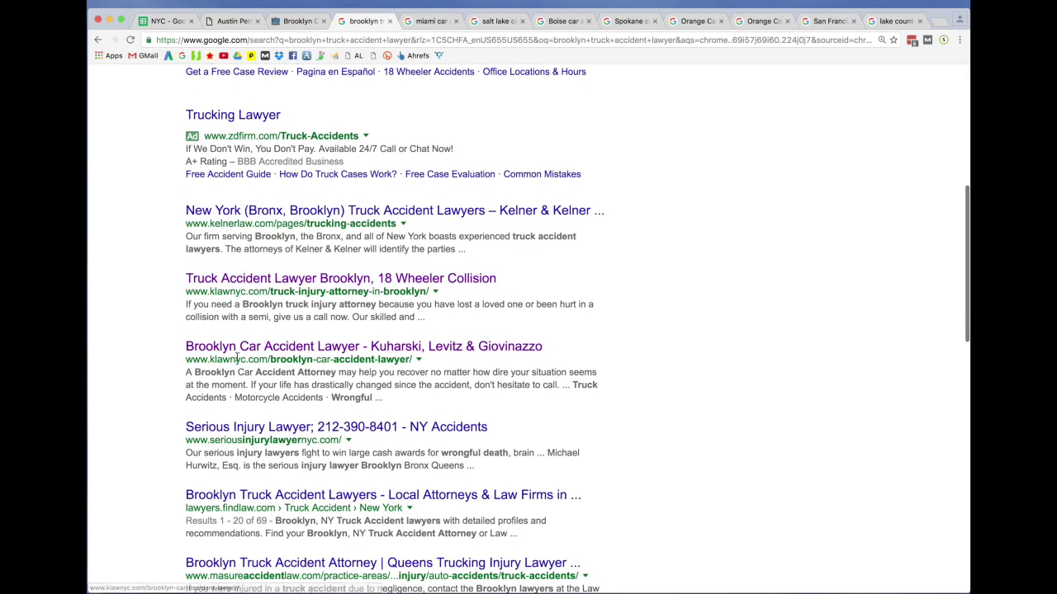
left_click(281, 284, "super")
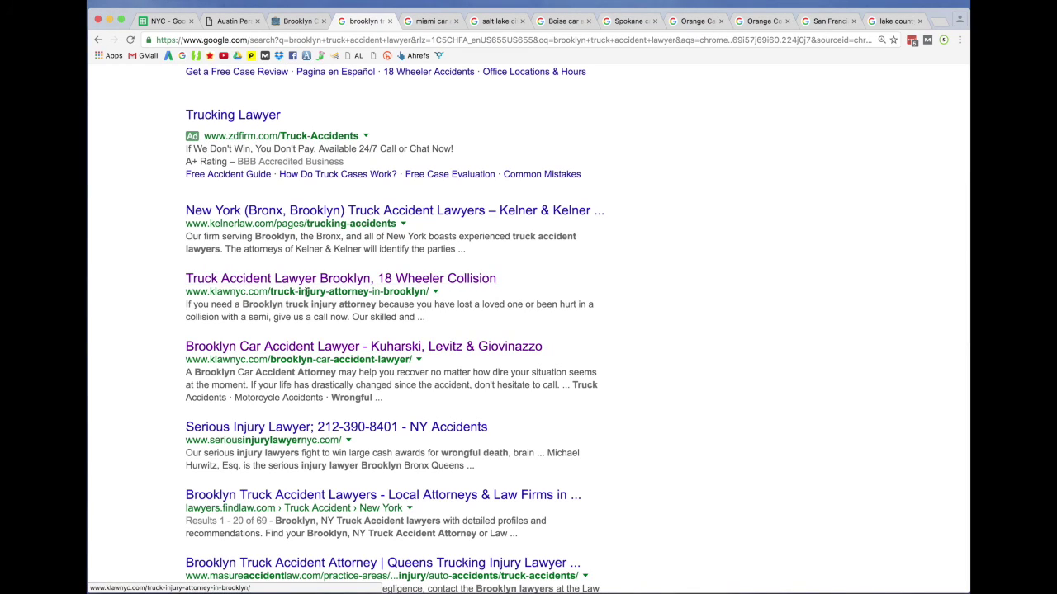
left_click(305, 349, "super")
scroll(297, 321, "up", 5)
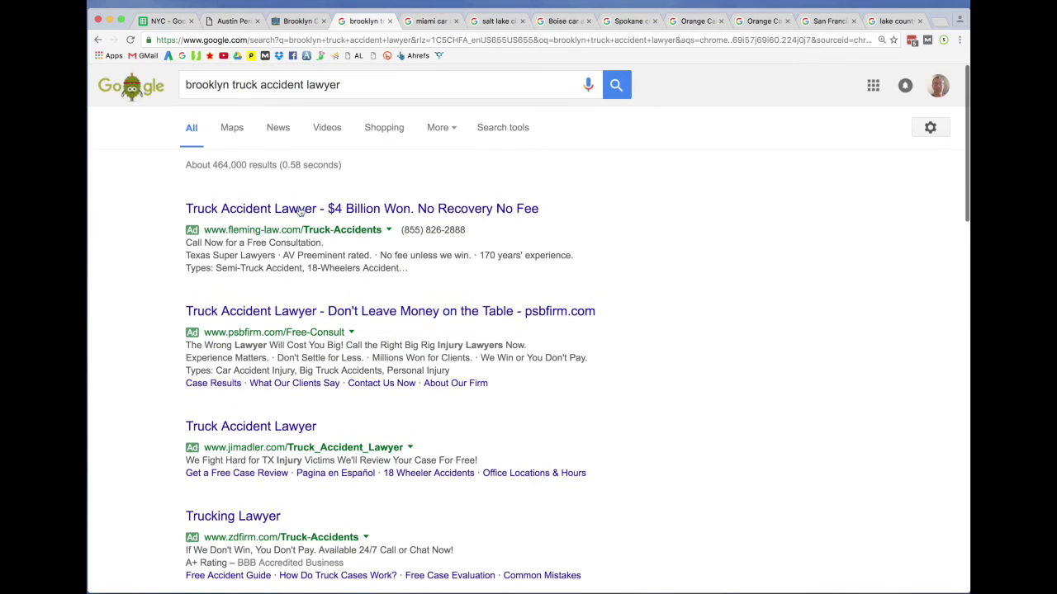
Find the laventlaw.com listing in the Google results for "miami car accident lawyer" and open it.
left_click(426, 22)
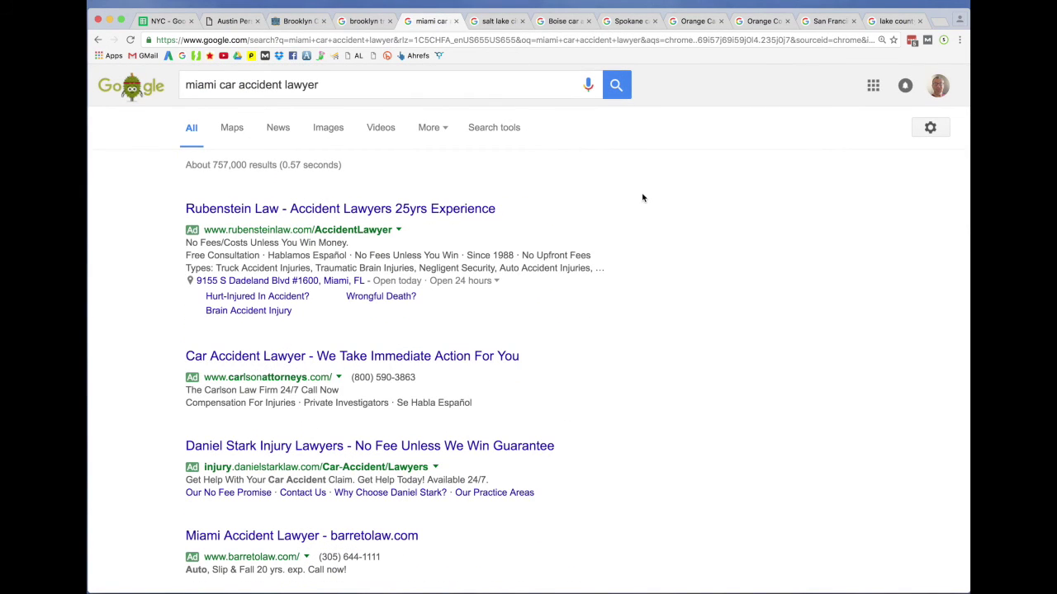
scroll(652, 198, "down", 10)
scroll(671, 199, "down", 5)
left_click(329, 511)
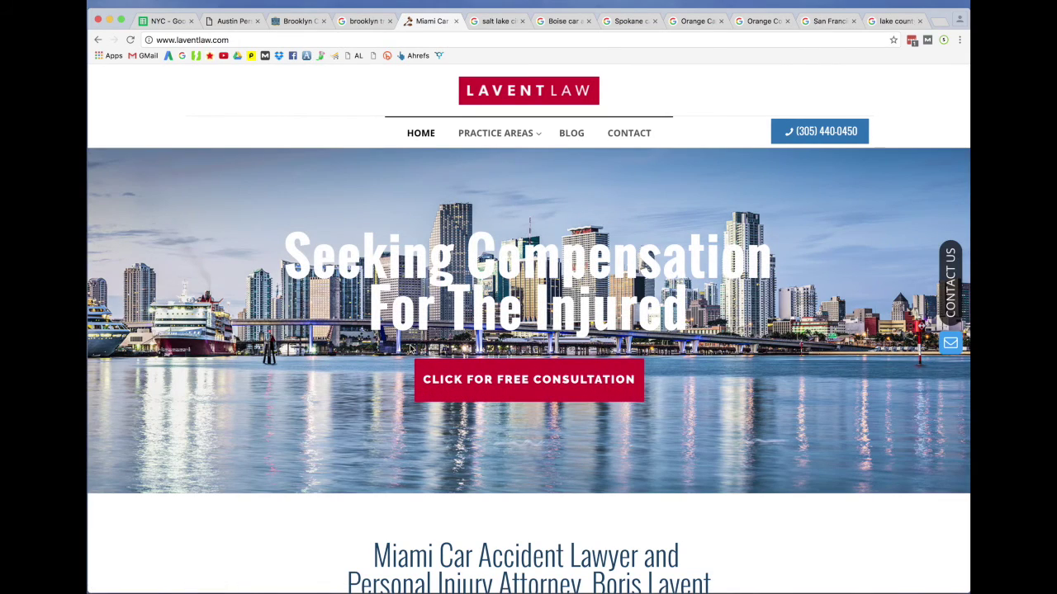
Look through the Lavent Law home page, dismissing the contact pop-up, and check the footer for its developer credit.
scroll(344, 313, "down", 10)
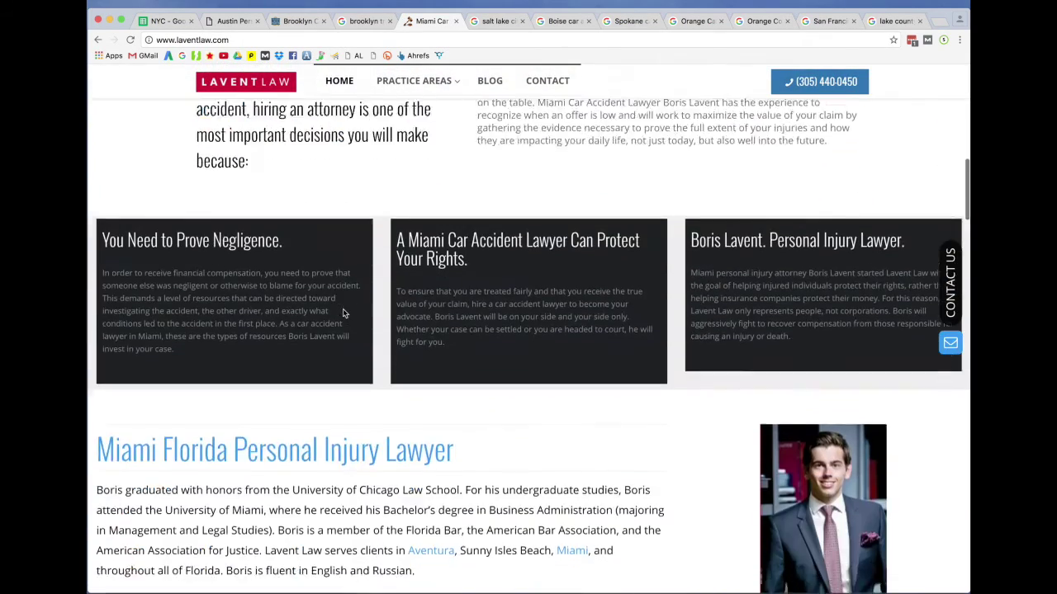
scroll(343, 313, "down", 3)
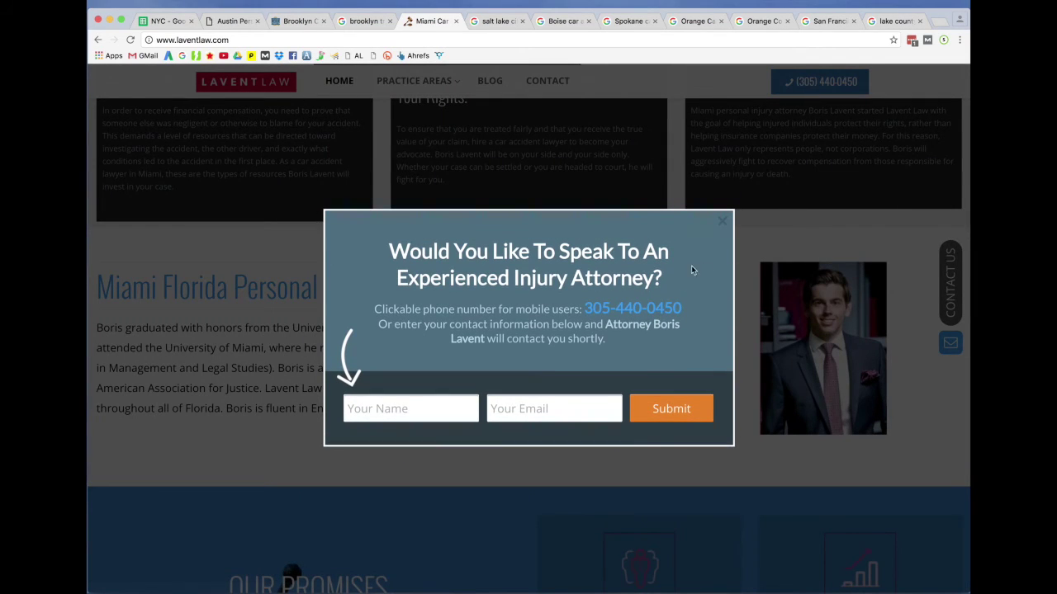
left_click(723, 223)
scroll(623, 248, "down", 10)
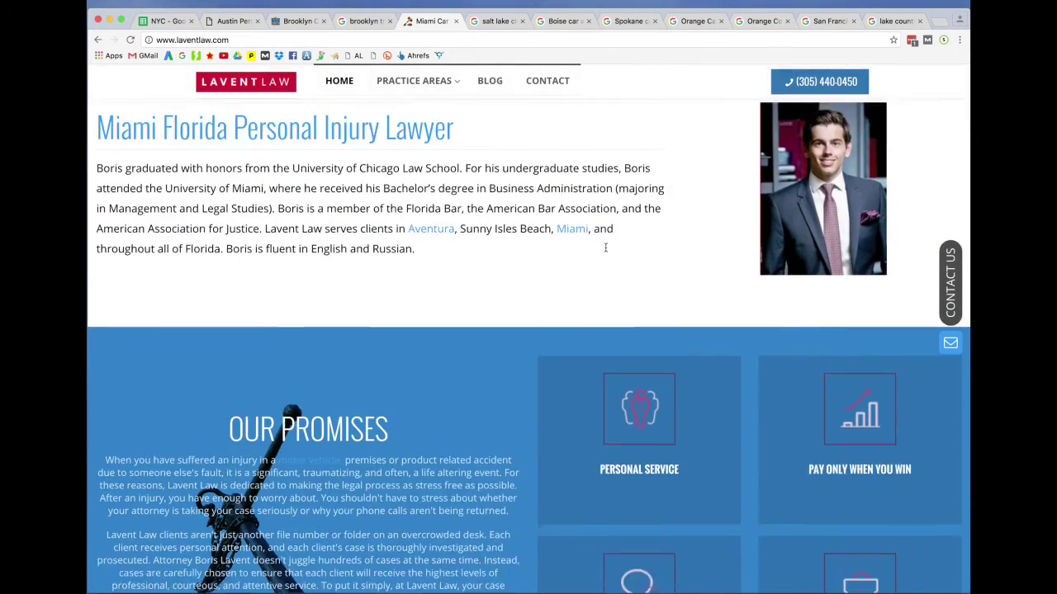
scroll(631, 231, "down", 10)
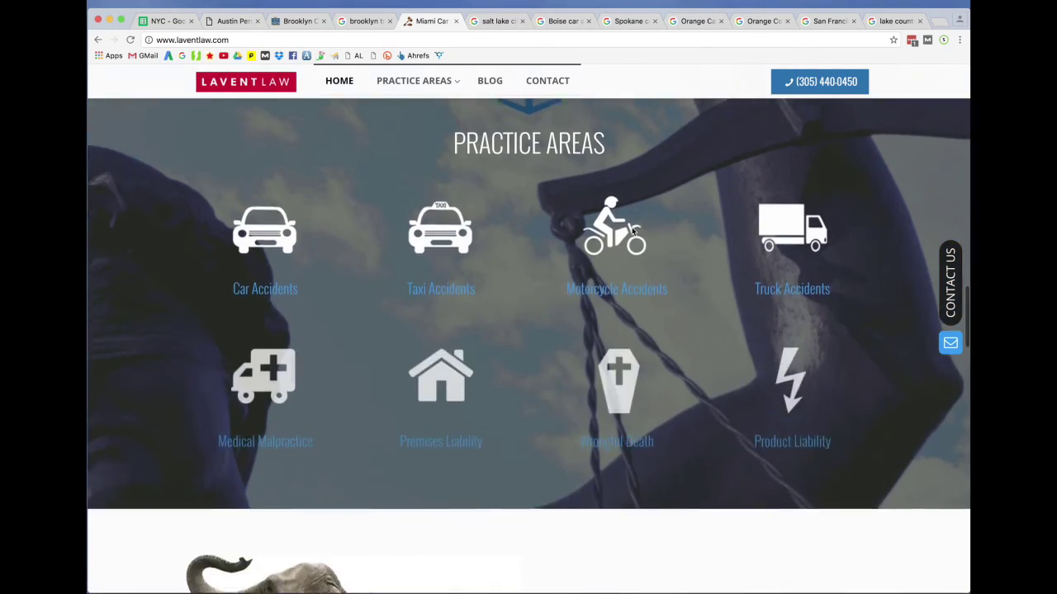
scroll(633, 234, "down", 10)
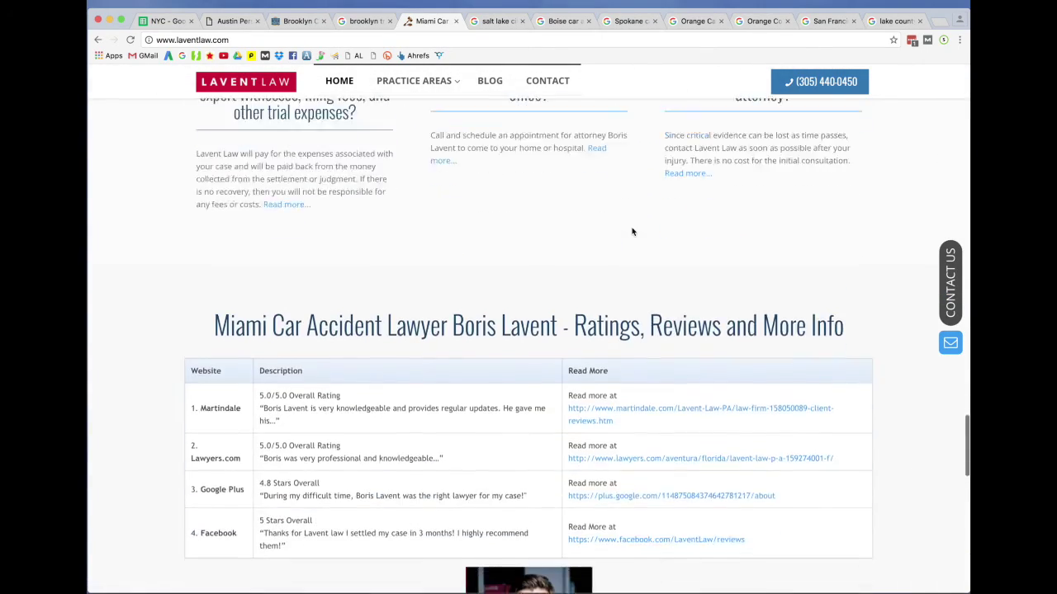
scroll(633, 232, "down", 10)
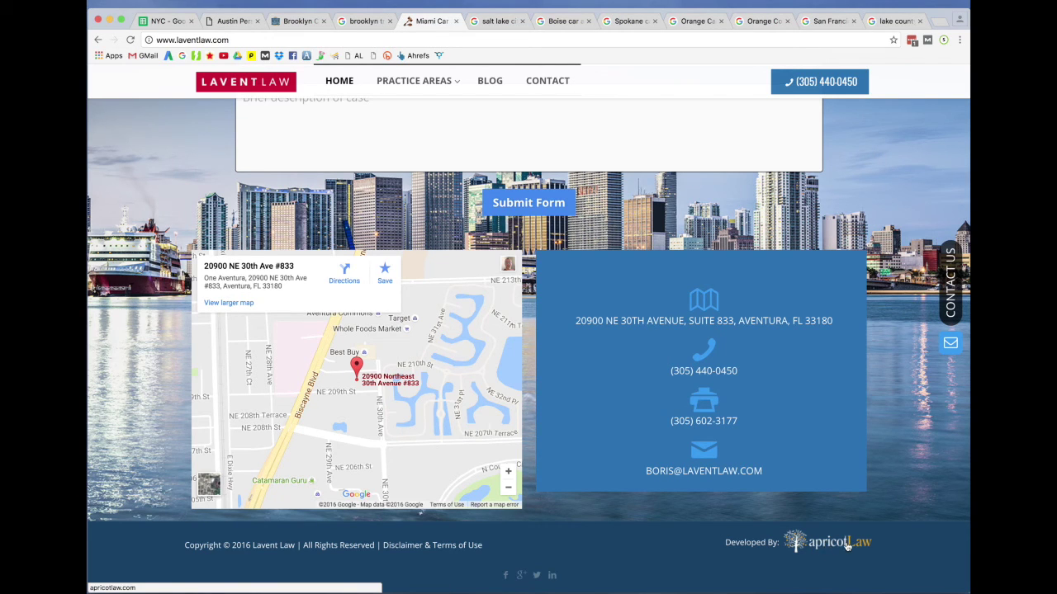
Look through the Google results for "salt lake city car accident attorney" below the ads.
left_click(498, 21)
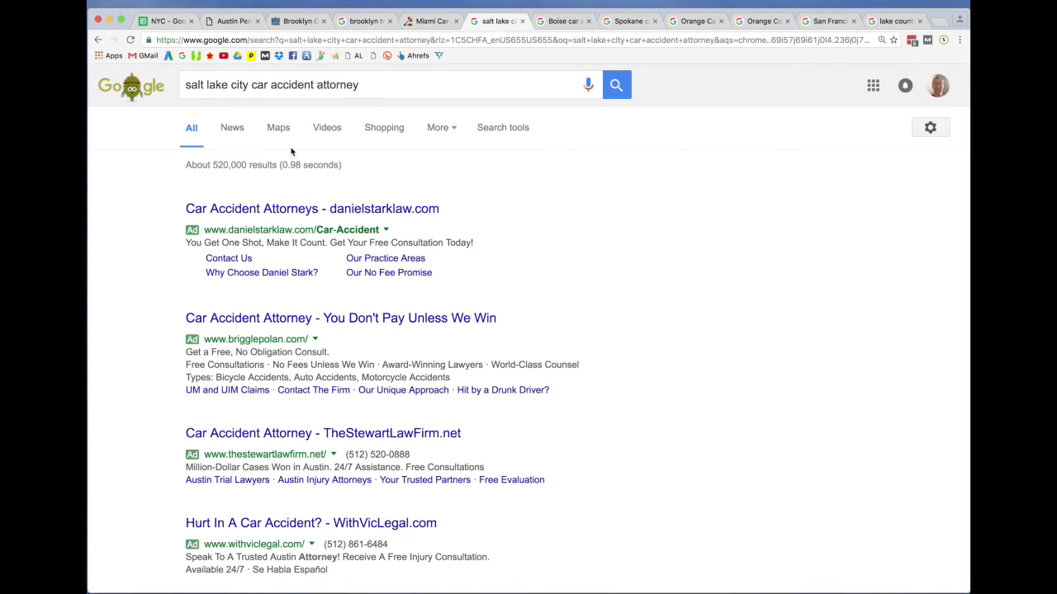
scroll(602, 184, "down", 10)
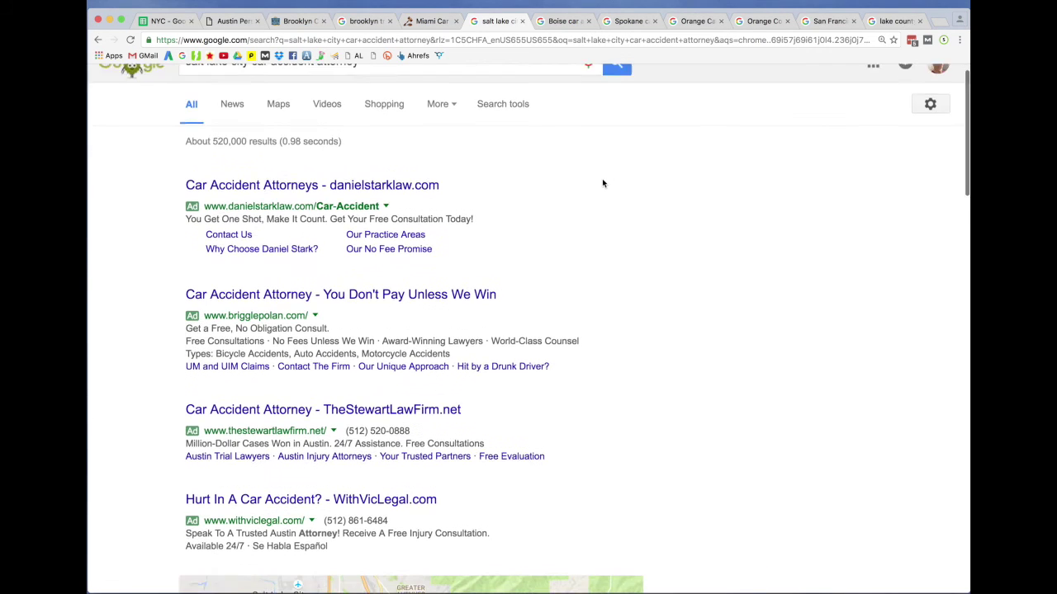